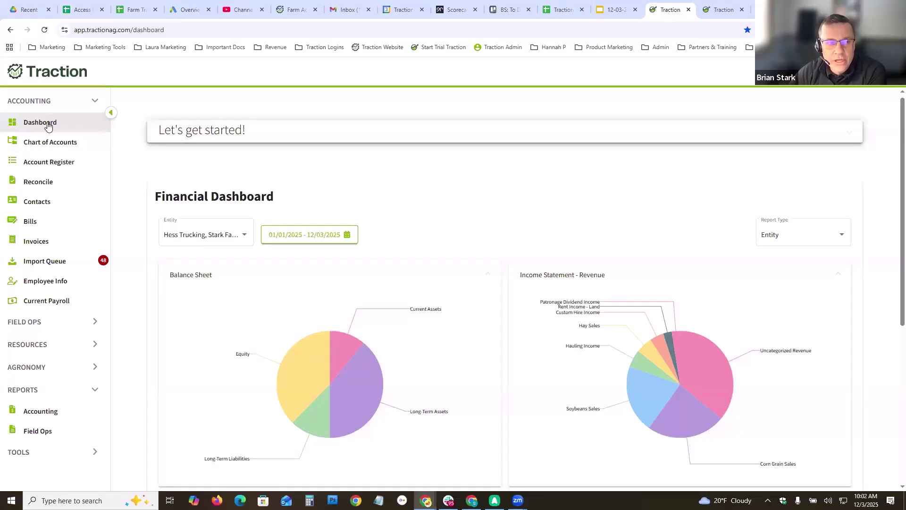
# - Open the entity setup from the getting-started guide to view the farm's entities, and return to the dashboard
pyautogui.click(243, 133)
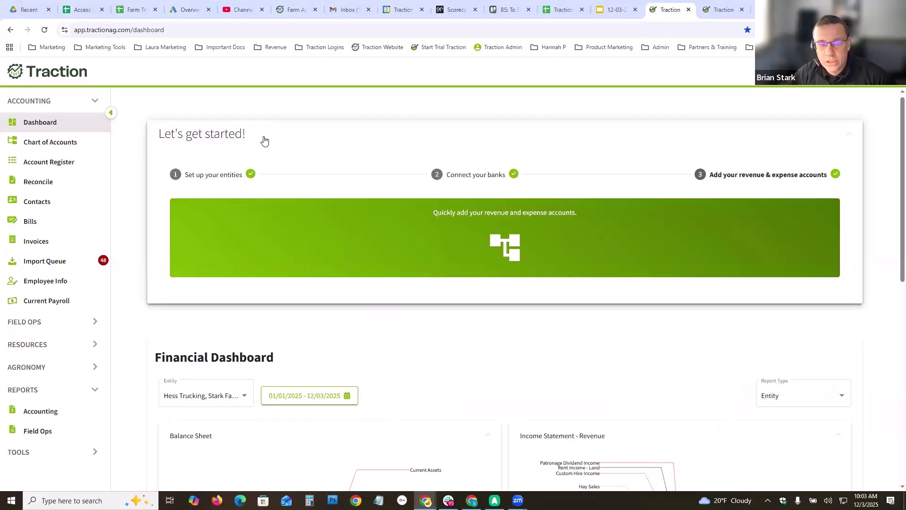
pyautogui.click(212, 178)
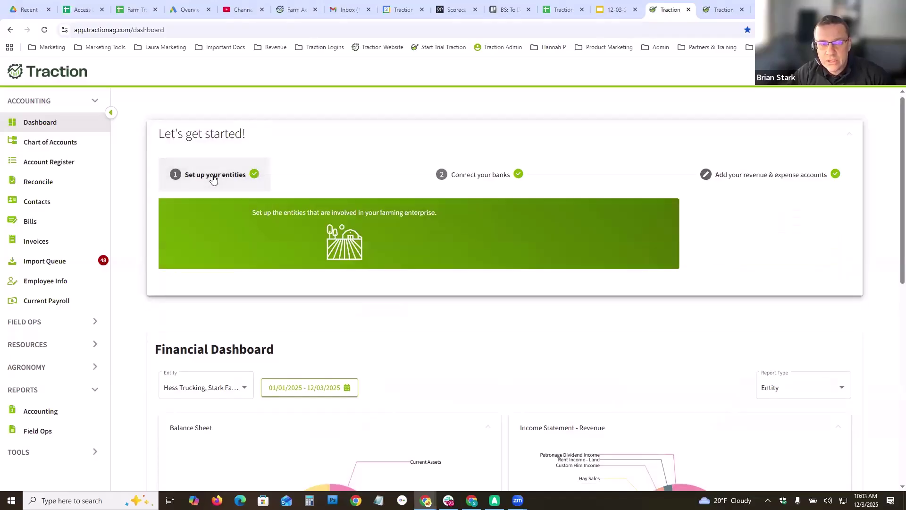
pyautogui.click(383, 236)
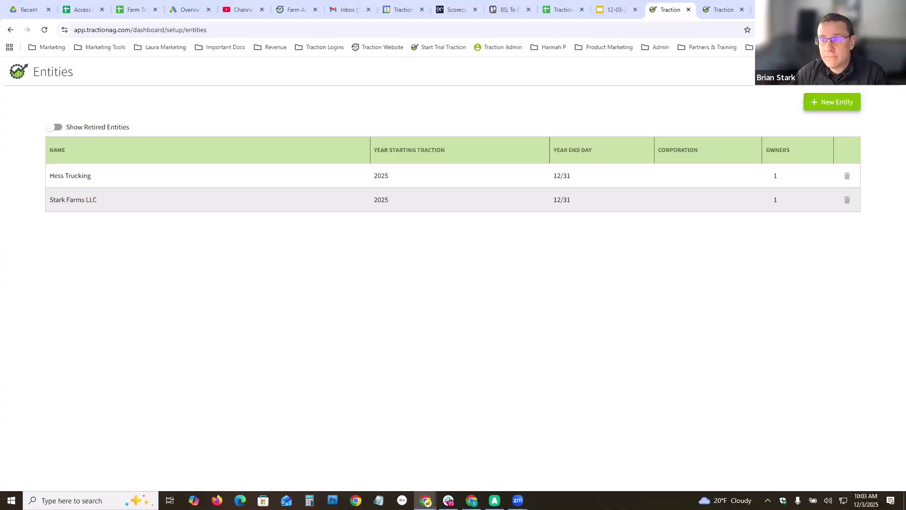
pyautogui.hotkey('alt', 'Left')
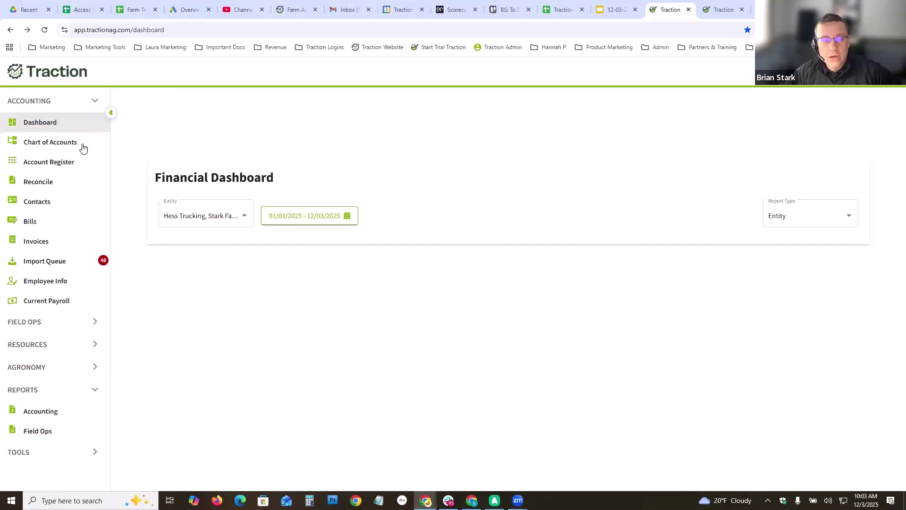
# - Open the bank connection setup from the getting-started guide to view the Huntington Bank accounts, and close it
pyautogui.click(229, 144)
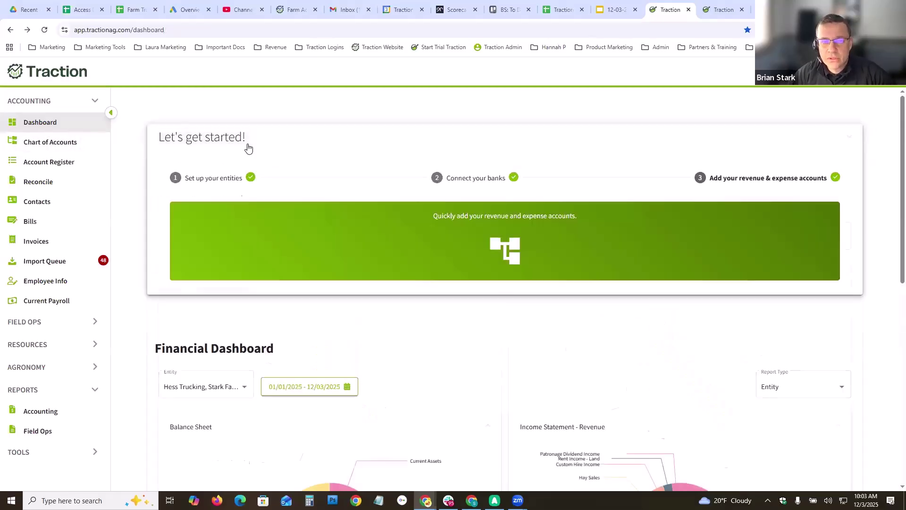
pyautogui.click(460, 182)
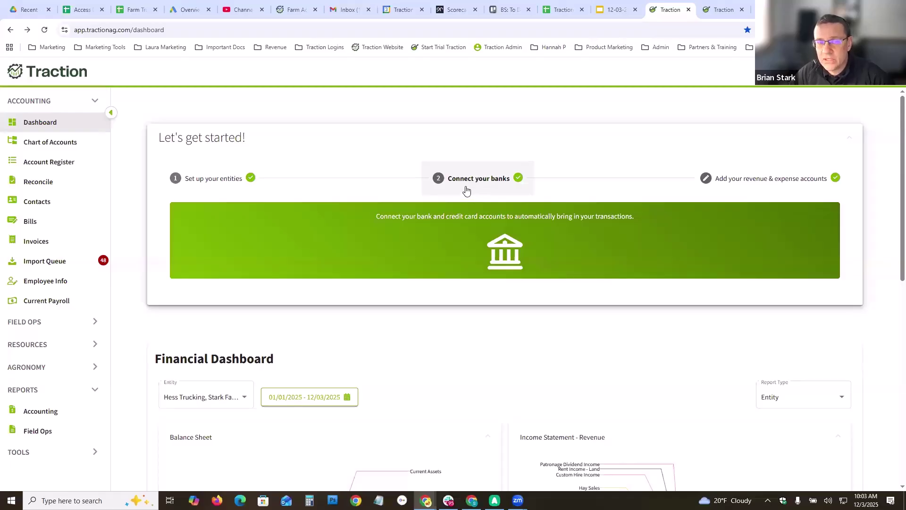
pyautogui.click(494, 236)
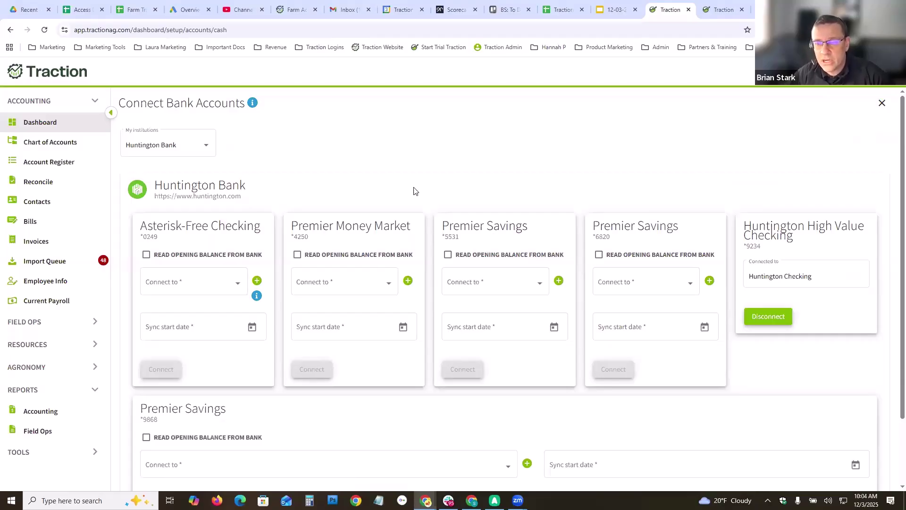
pyautogui.click(881, 105)
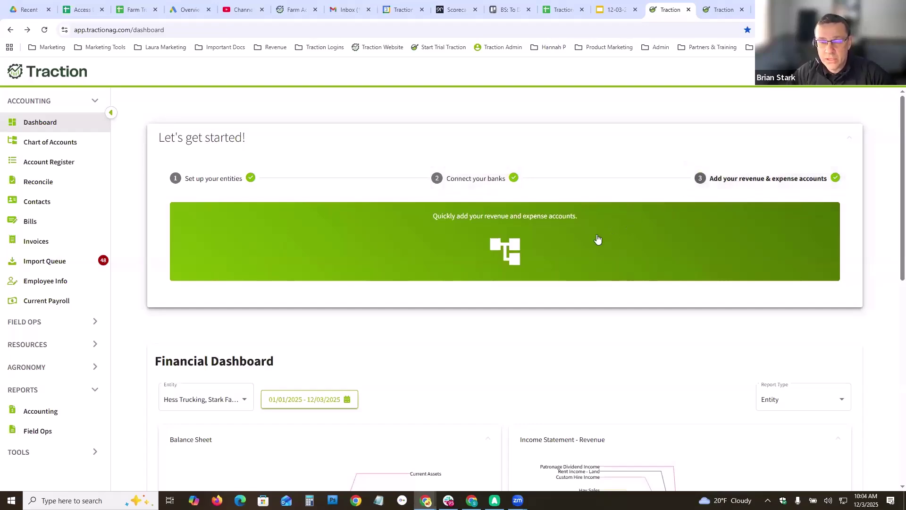
# - Open the revenue and expense account setup for the Stark Farms LLC entity and browse the available revenue accounts
pyautogui.click(545, 240)
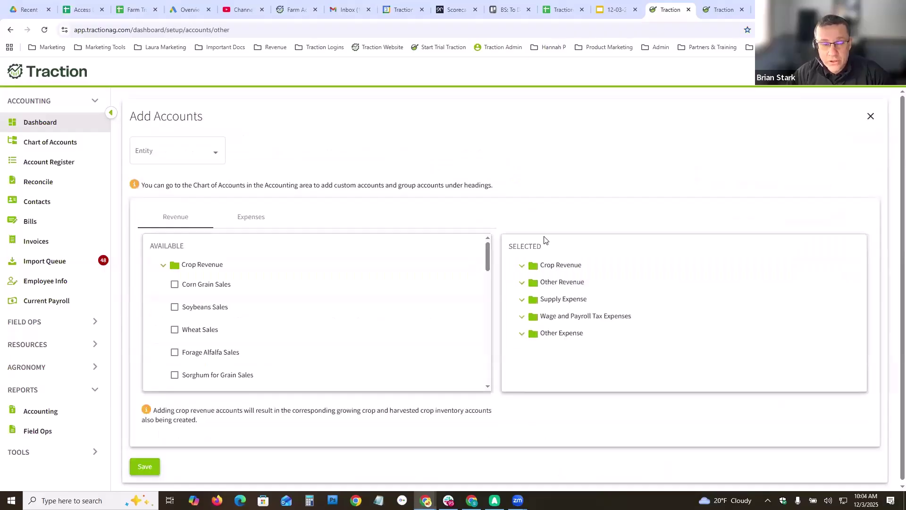
pyautogui.click(216, 156)
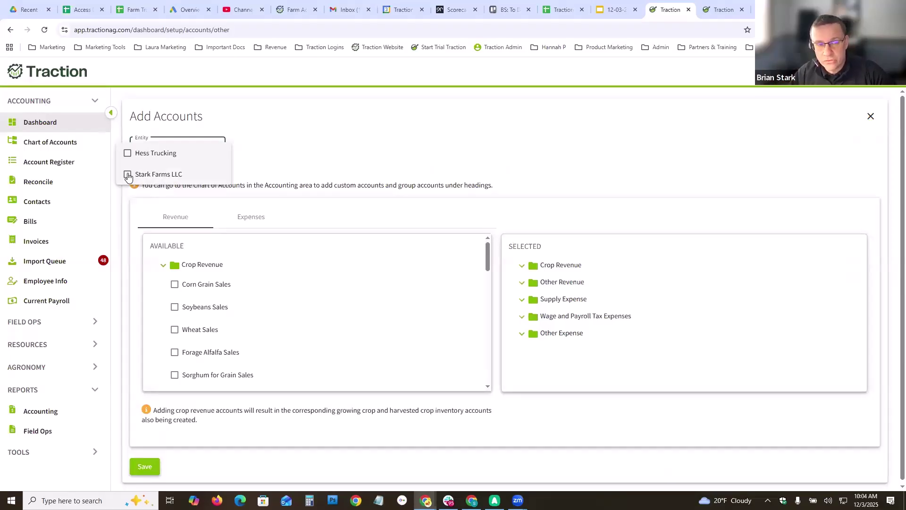
pyautogui.click(127, 175)
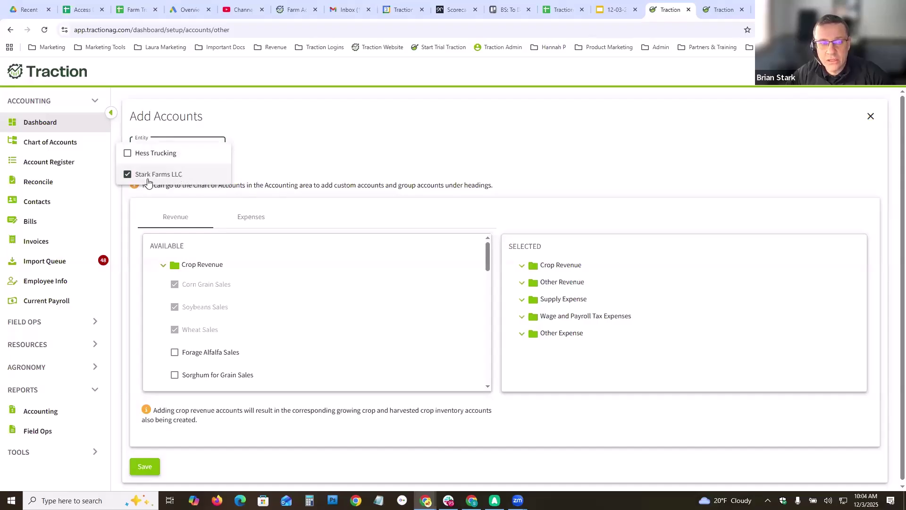
pyautogui.click(357, 231)
pyautogui.scroll(-2, 487, 263)
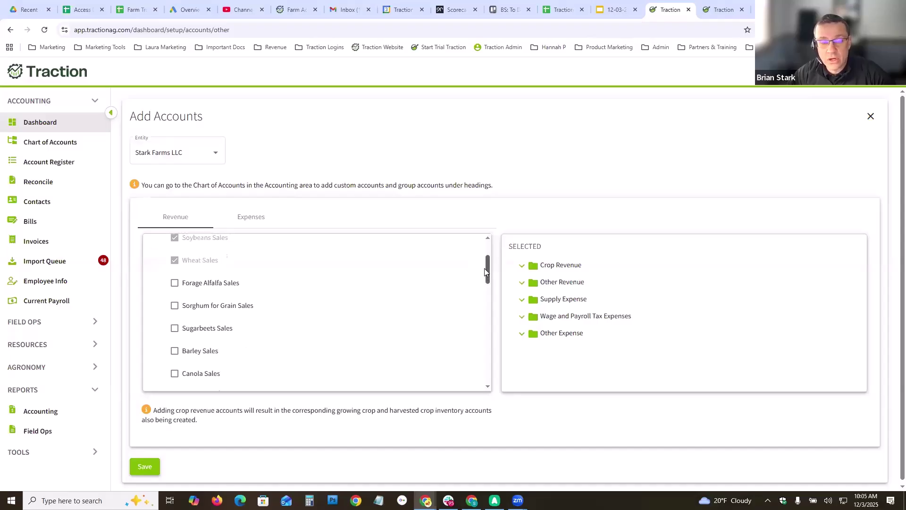
pyautogui.scroll(1, 484, 268)
pyautogui.scroll(-2, 483, 279)
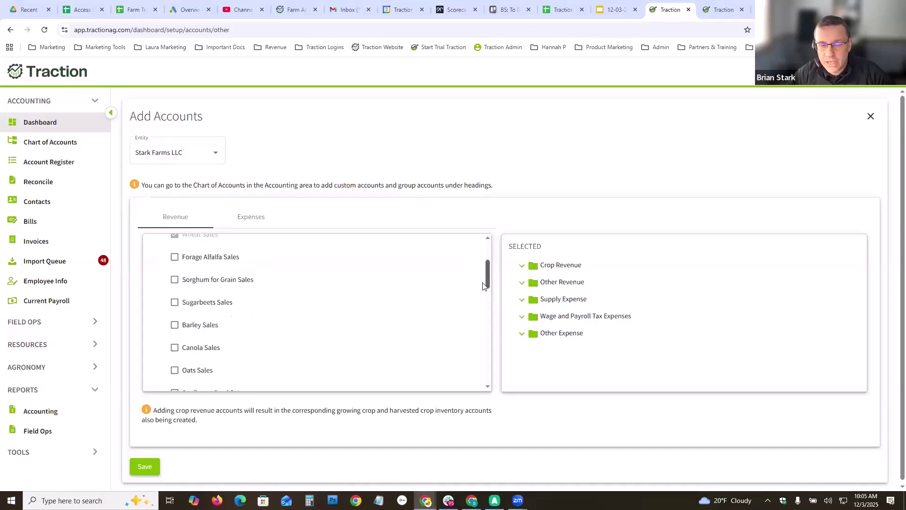
# - Add the Freight & Trucking Expense and Life Insurance Expense accounts to Stark Farms LLC and save
pyautogui.click(254, 219)
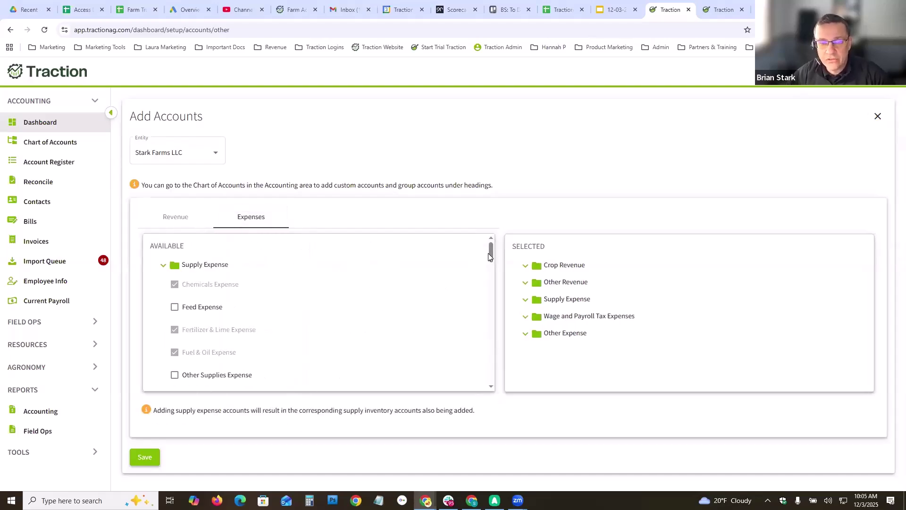
pyautogui.moveTo(492, 252); pyautogui.dragTo(490, 279)
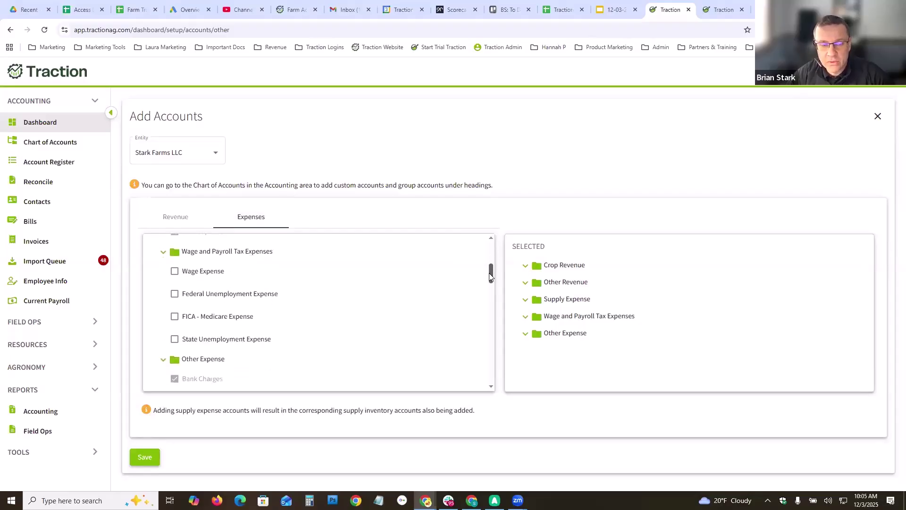
pyautogui.scroll(-3, 357, 344)
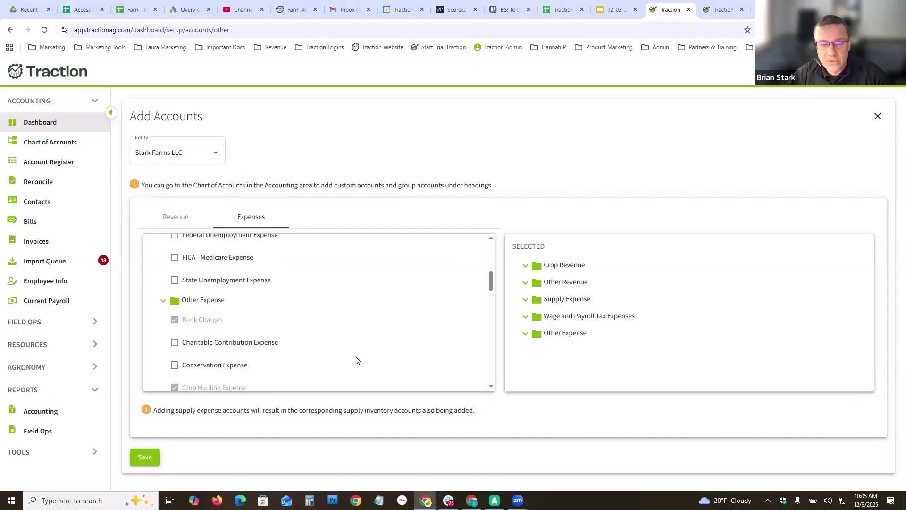
pyautogui.scroll(1, 308, 320)
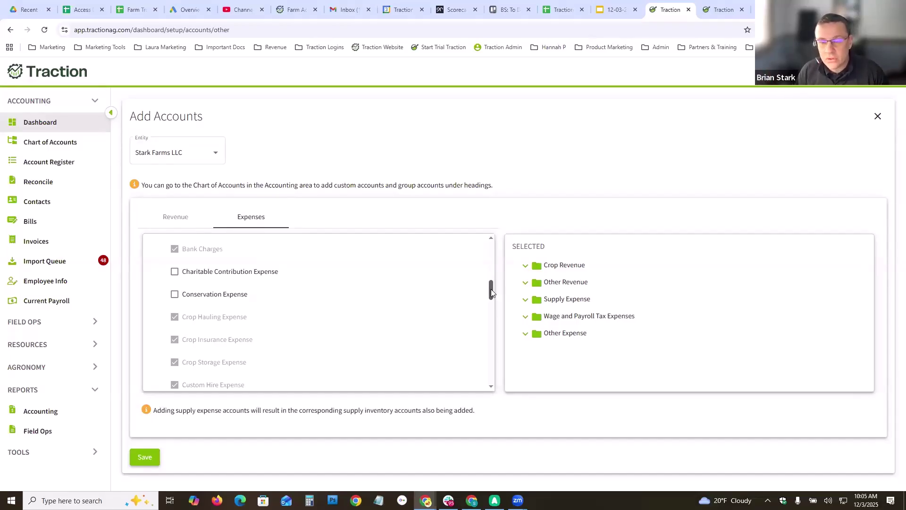
pyautogui.moveTo(491, 289); pyautogui.dragTo(493, 317)
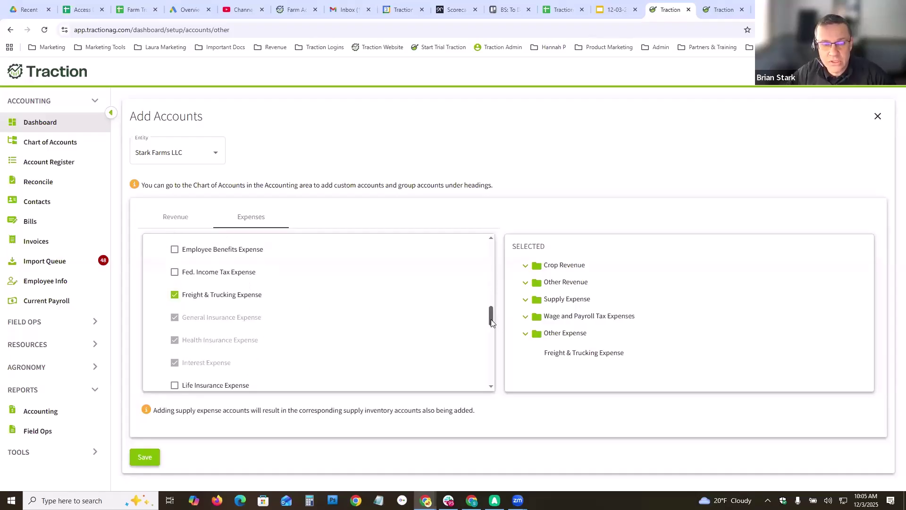
pyautogui.scroll(-2, 491, 319)
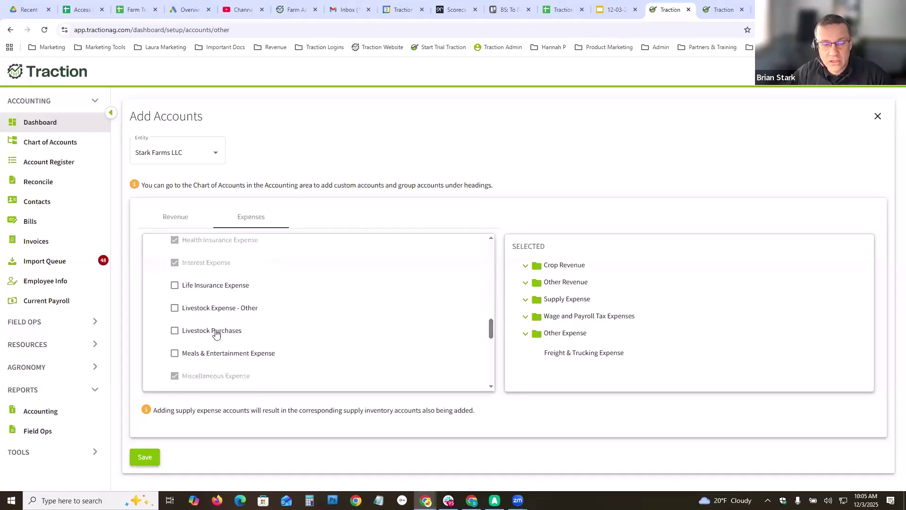
pyautogui.click(174, 289)
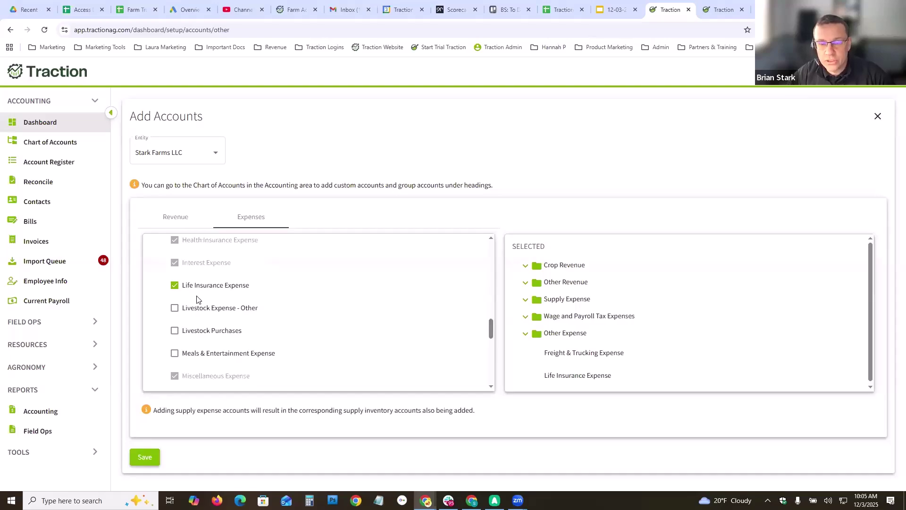
pyautogui.click(147, 460)
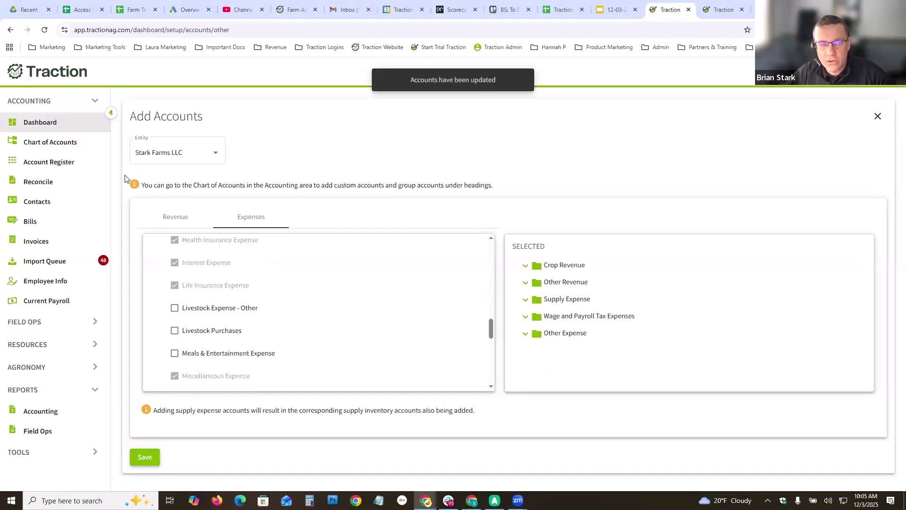
# - Open the chart of accounts and examine the accounts listed under the Revenue heading
pyautogui.click(48, 143)
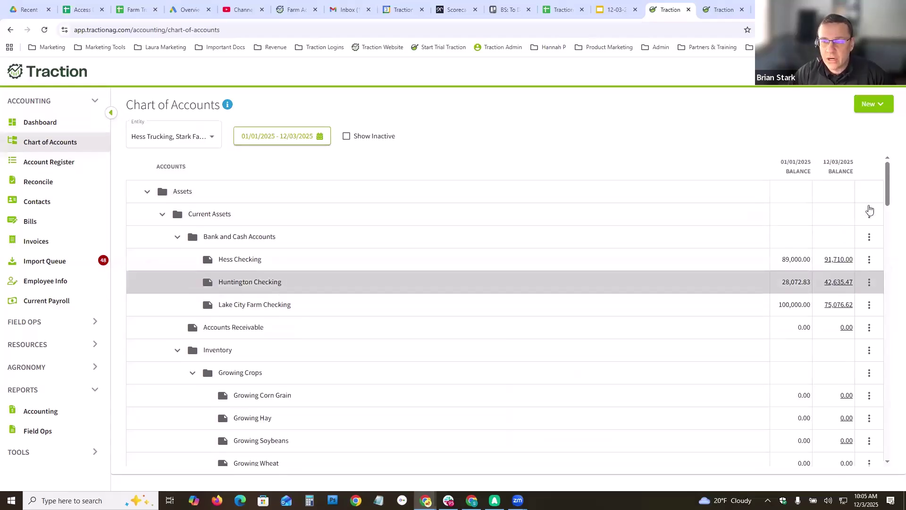
pyautogui.moveTo(887, 202); pyautogui.dragTo(892, 354)
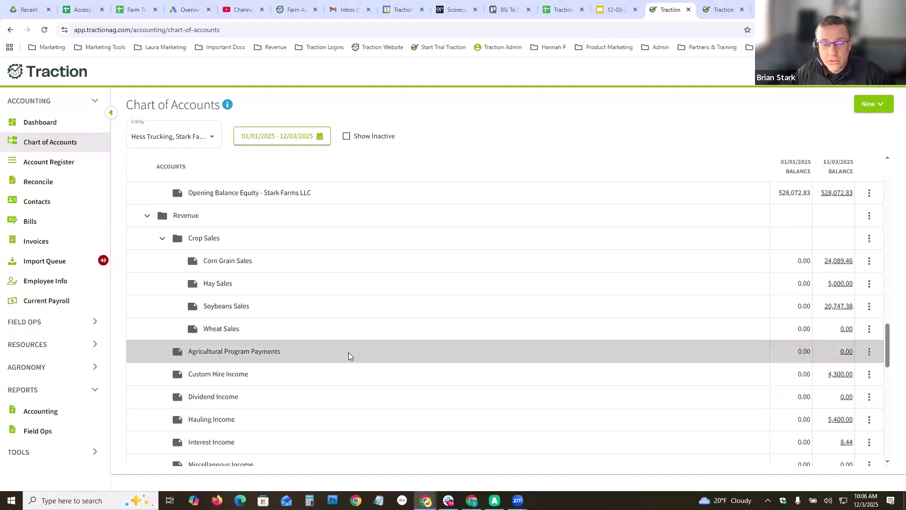
pyautogui.scroll(1, 361, 360)
pyautogui.scroll(-3, 379, 378)
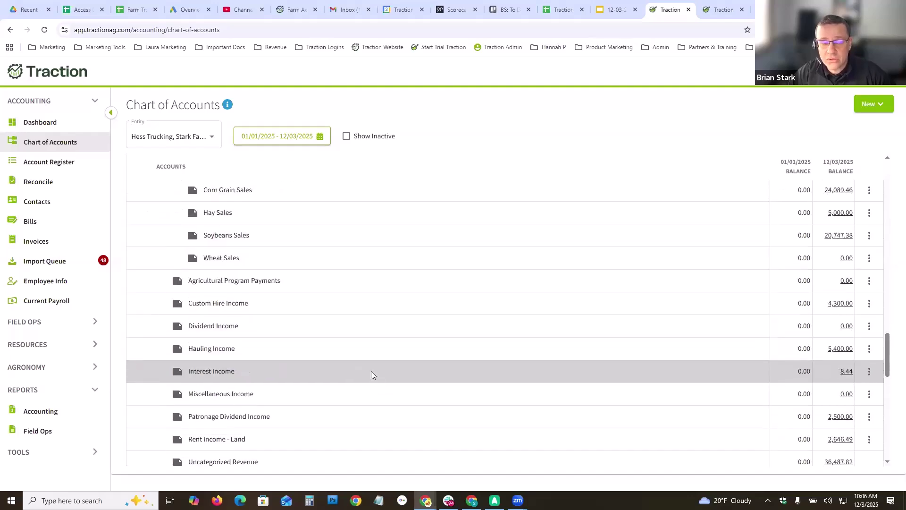
pyautogui.scroll(-2, 392, 347)
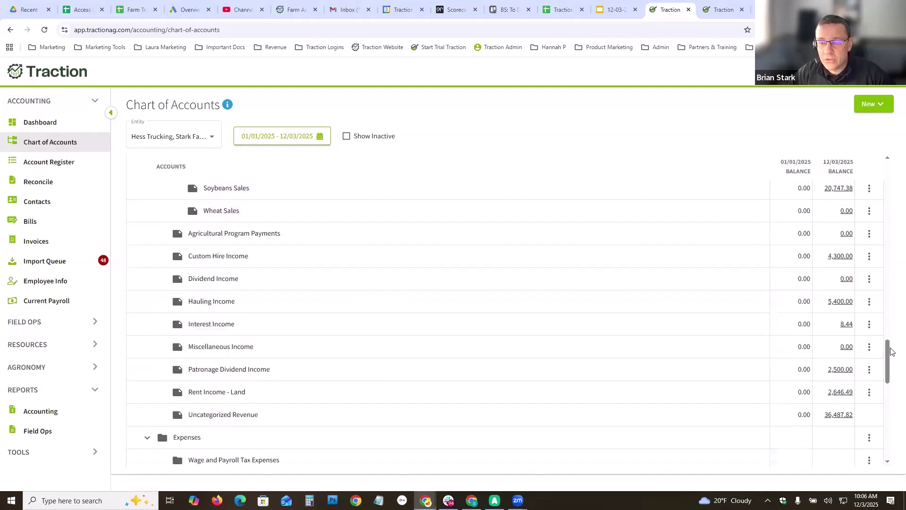
# - Try to add an account of type Interest Income under the Revenue heading, and cancel the new account form
pyautogui.scroll(4, 891, 351)
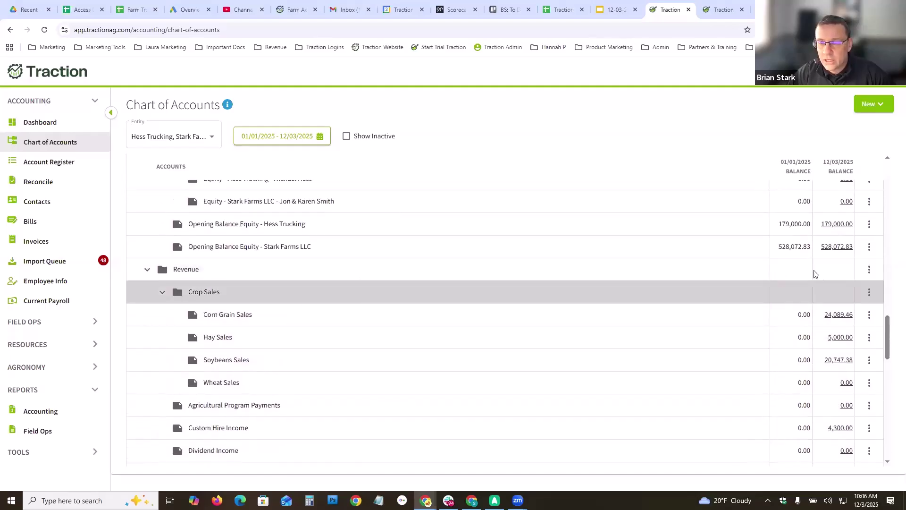
pyautogui.click(870, 271)
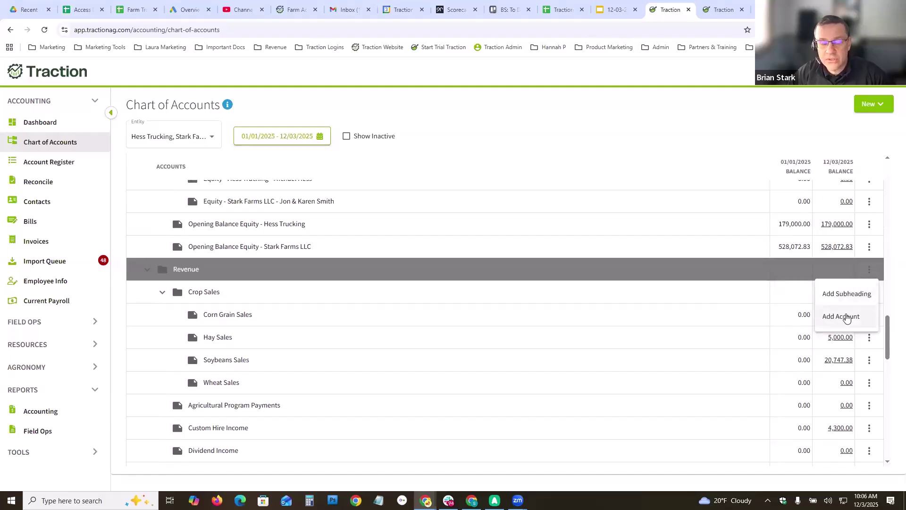
pyautogui.click(847, 318)
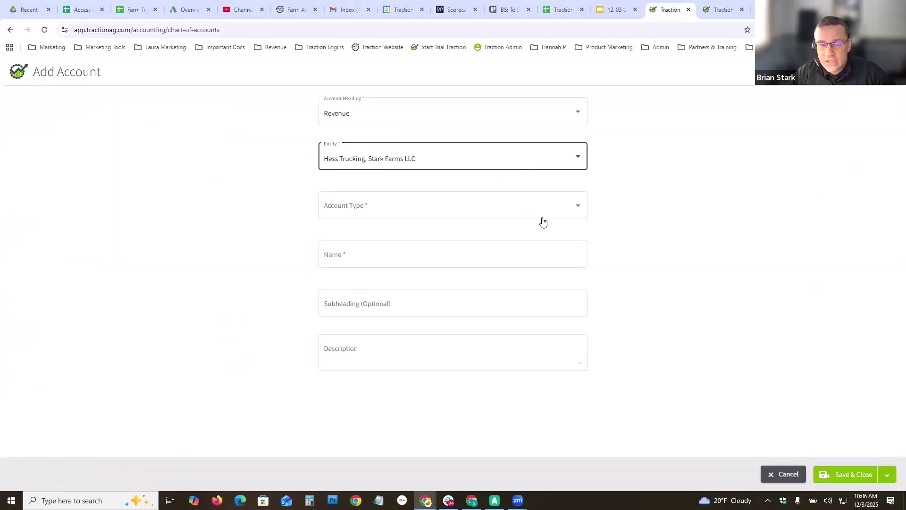
pyautogui.click(577, 210)
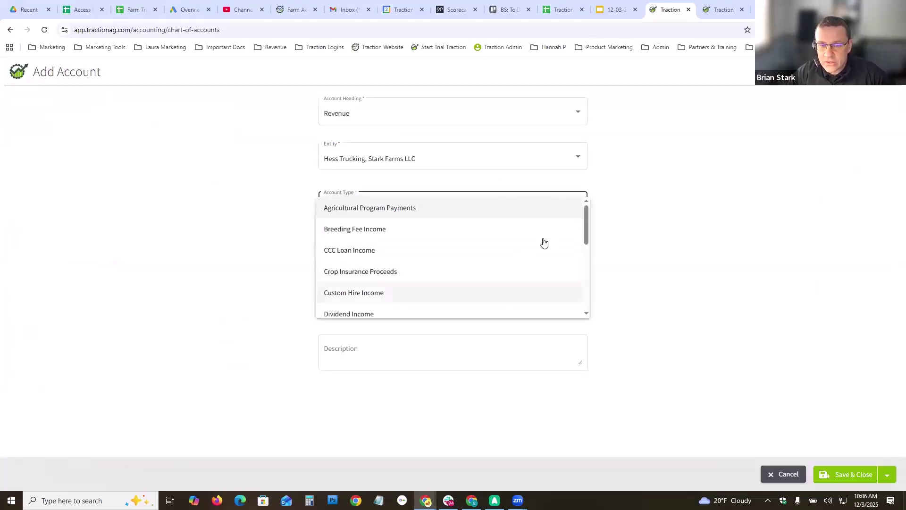
pyautogui.scroll(-1, 586, 222)
pyautogui.scroll(-4, 588, 242)
pyautogui.scroll(1, 588, 255)
pyautogui.scroll(1, 584, 252)
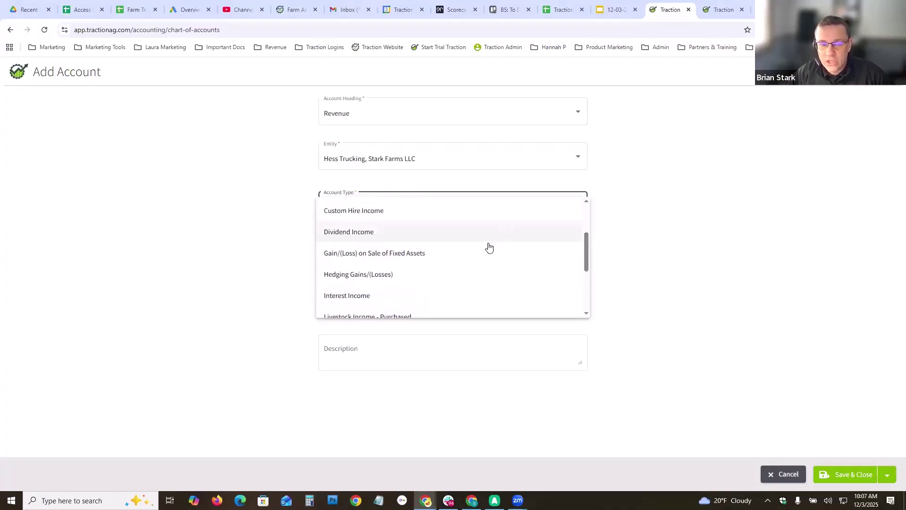
pyautogui.click(445, 296)
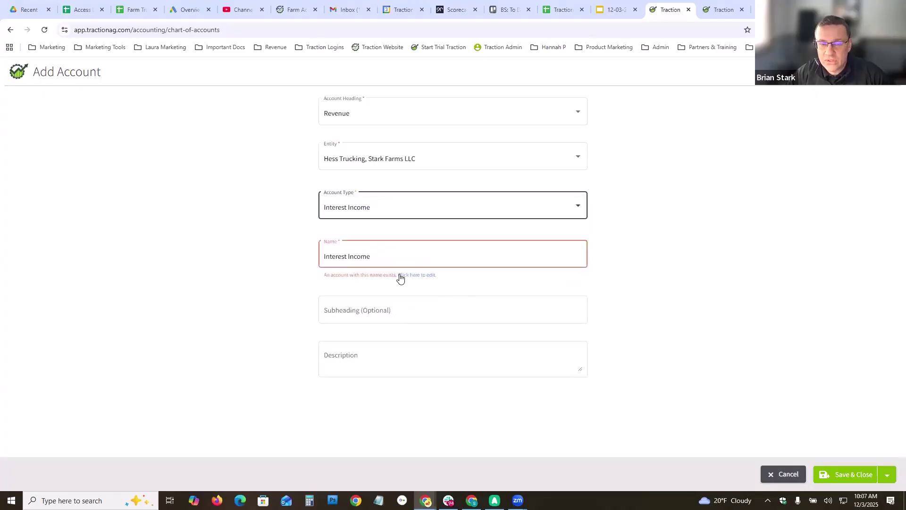
pyautogui.moveTo(372, 256); pyautogui.dragTo(320, 262)
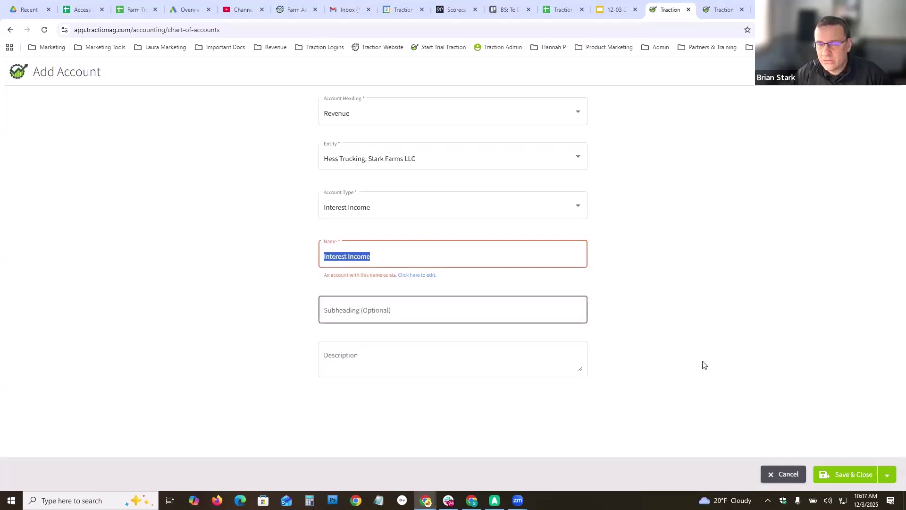
pyautogui.click(784, 475)
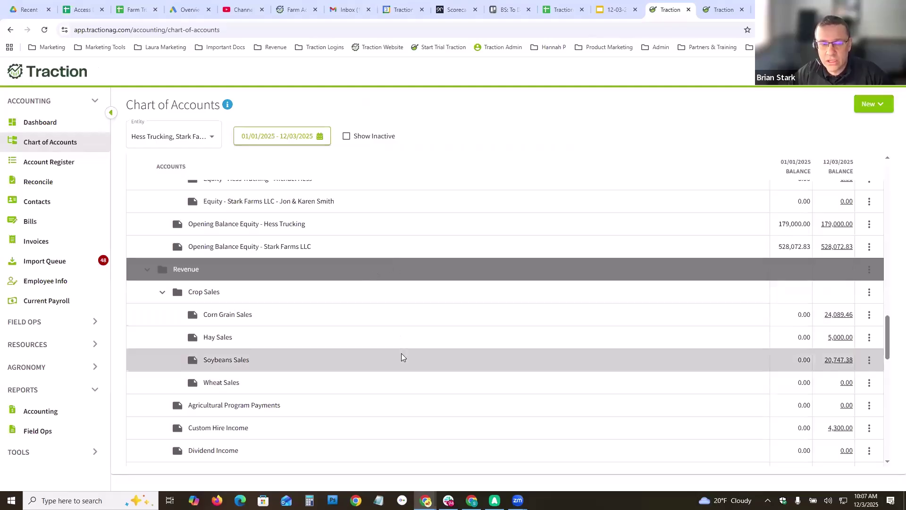
pyautogui.scroll(-3, 426, 368)
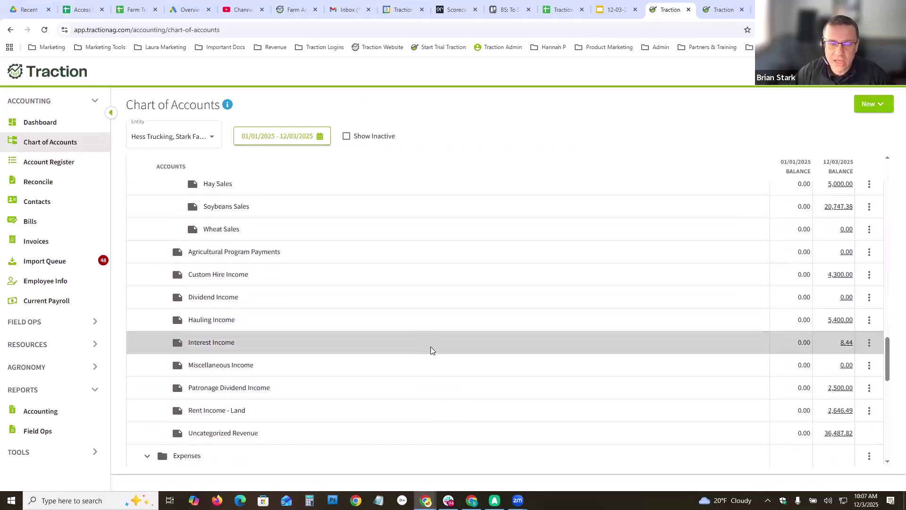
pyautogui.scroll(1, 414, 315)
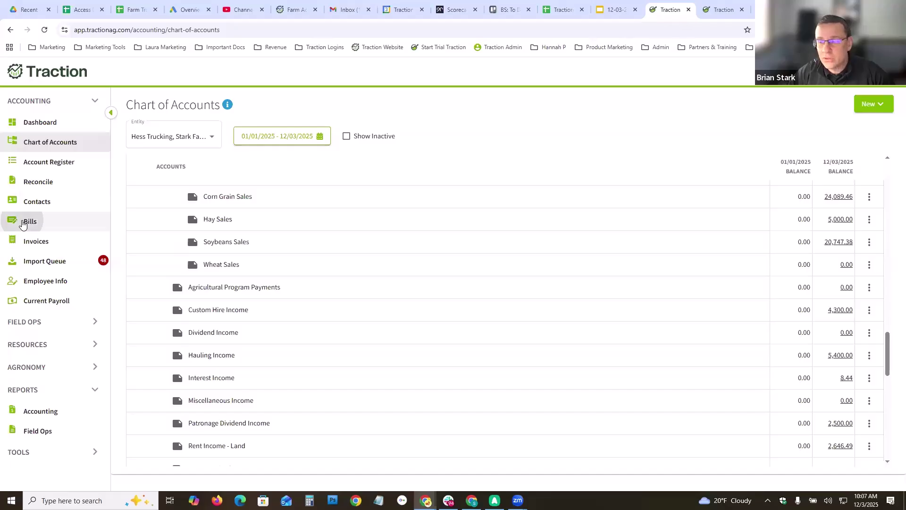
# - Look over the unpaid bills, and bring up the list of integrations already connected to the account
pyautogui.click(23, 224)
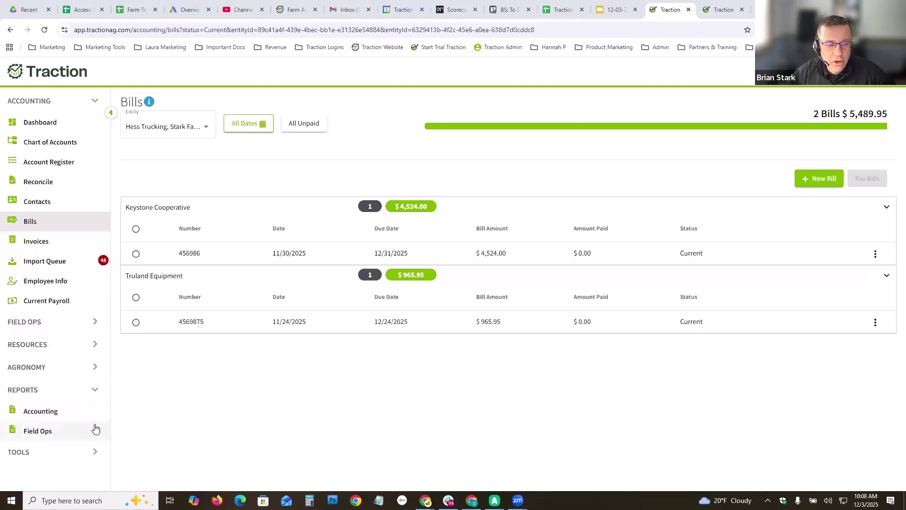
pyautogui.click(94, 452)
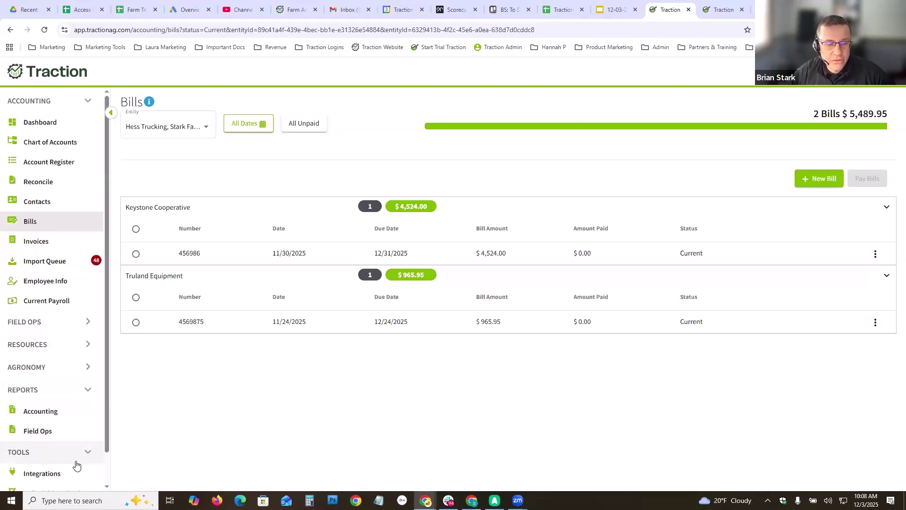
pyautogui.scroll(-1, 71, 449)
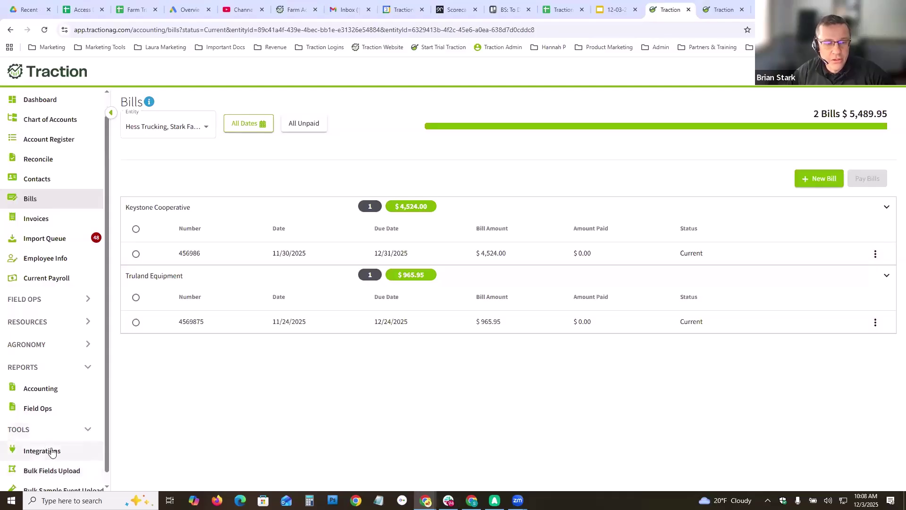
pyautogui.click(47, 452)
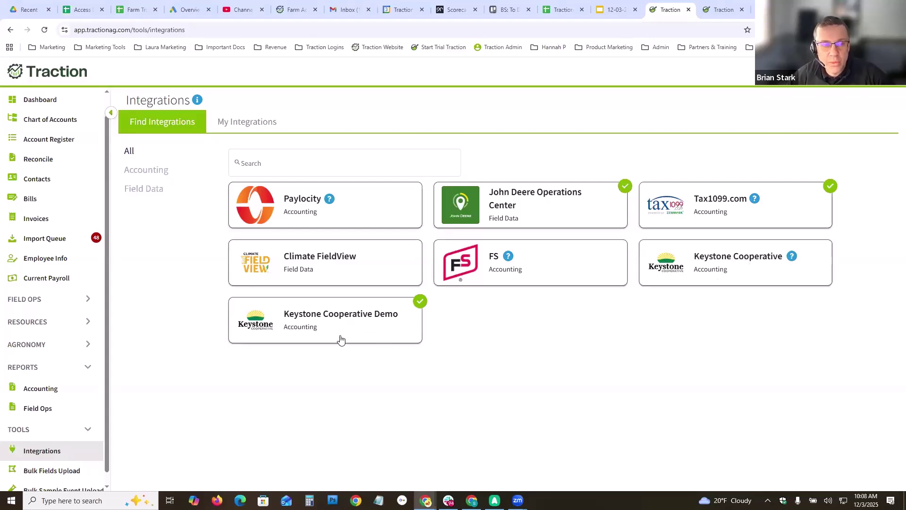
pyautogui.click(246, 123)
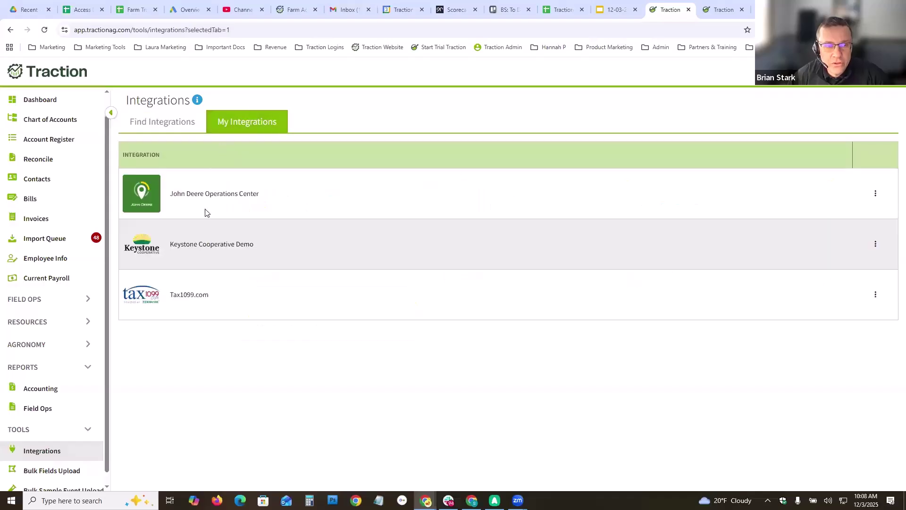
# - View the details of the Keystone Cooperative Demo integration and close them
pyautogui.click(875, 244)
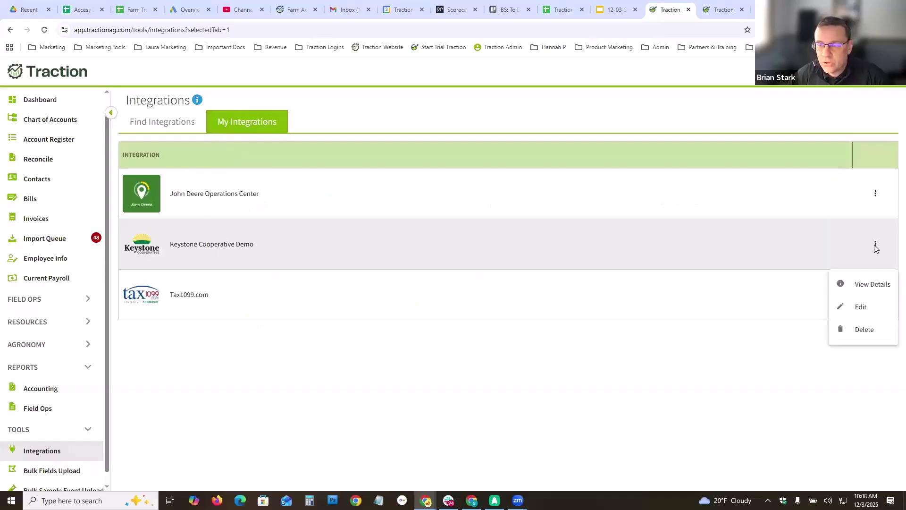
pyautogui.click(868, 285)
pyautogui.click(510, 384)
# - Open the Keystone Cooperative Demo integration for editing and check which entities and contacts its customer account can be linked to
pyautogui.click(876, 244)
pyautogui.click(859, 307)
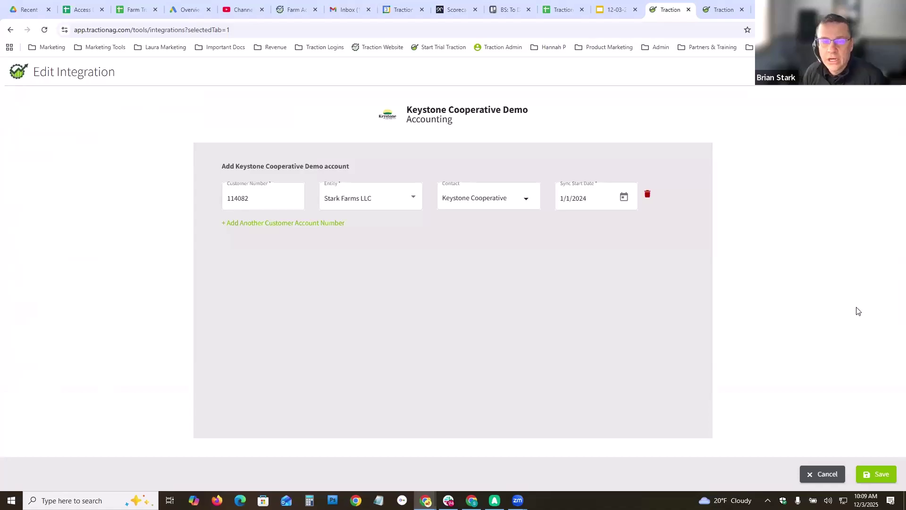
pyautogui.click(415, 199)
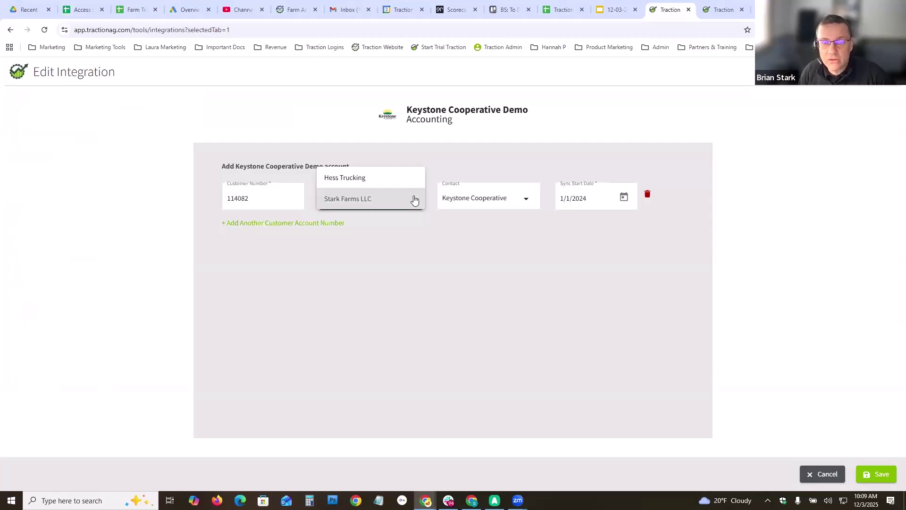
pyautogui.click(527, 202)
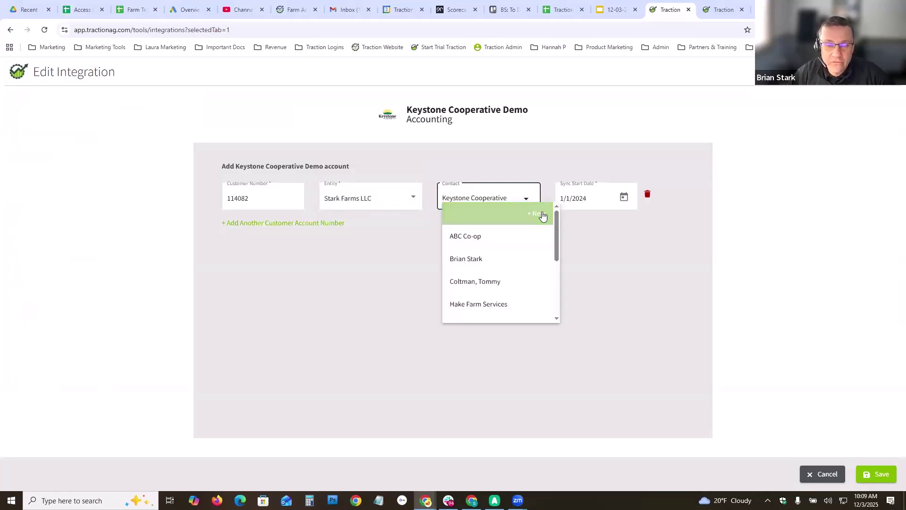
pyautogui.moveTo(557, 240)
pyautogui.mouseDown()
pyautogui.moveTo(558, 273)
pyautogui.moveTo(567, 244)
pyautogui.mouseUp()
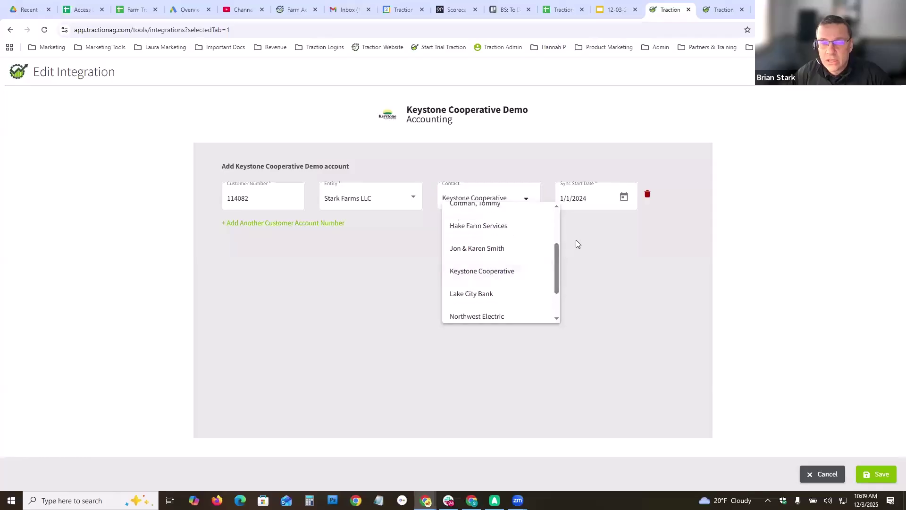
pyautogui.click(576, 240)
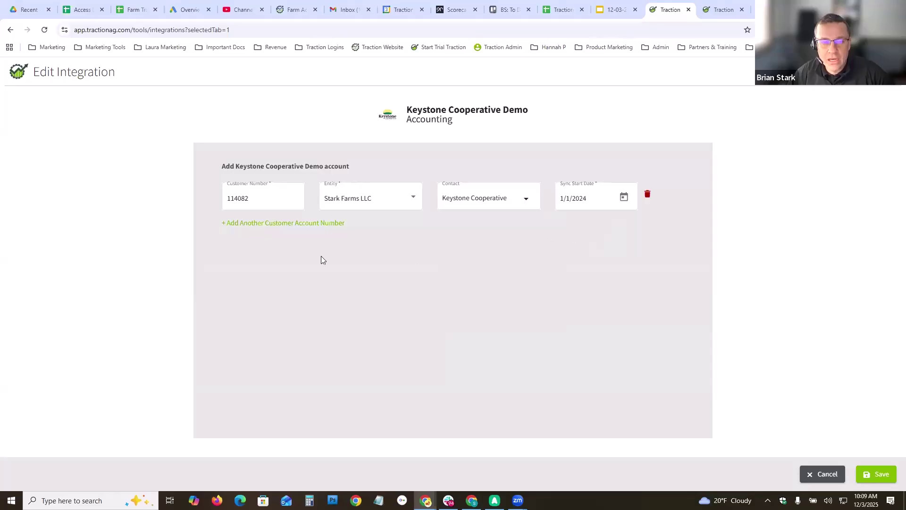
# - Try adding another customer account number row to the Keystone Cooperative Demo integration, remove the row, and cancel the edit
pyautogui.click(283, 224)
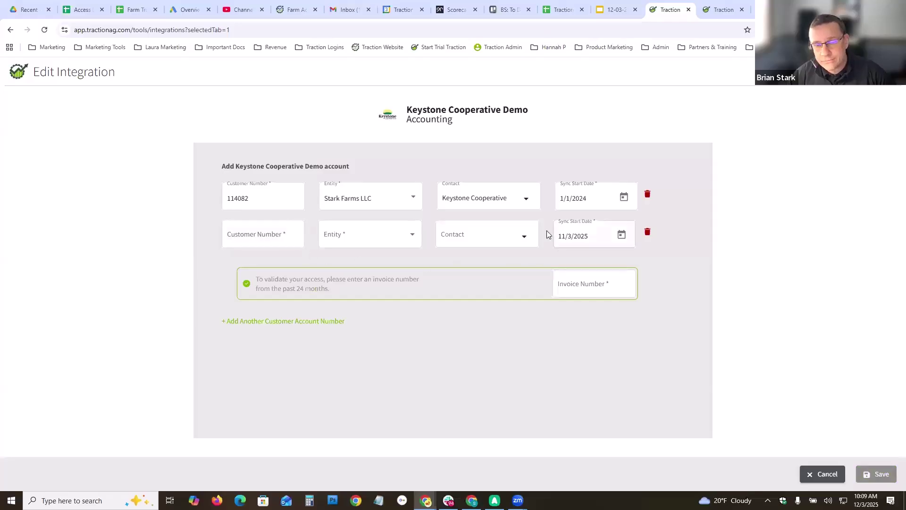
pyautogui.click(648, 234)
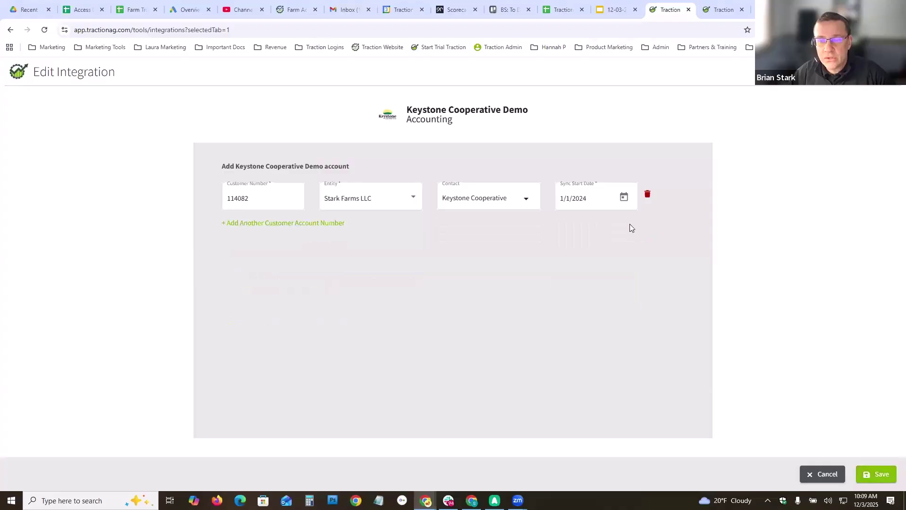
pyautogui.click(825, 474)
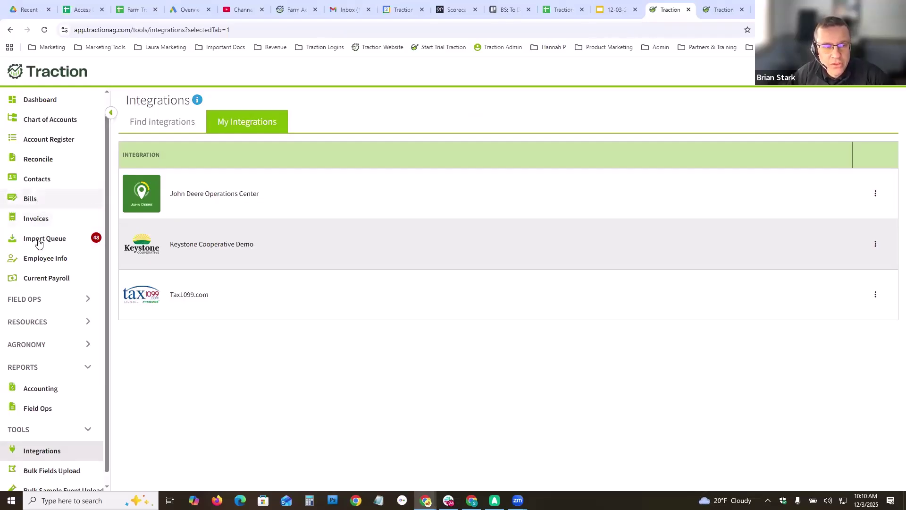
# - Revisit the bills page, and browse the Keystone Cooperative bills waiting in the accounting import queue
pyautogui.click(30, 200)
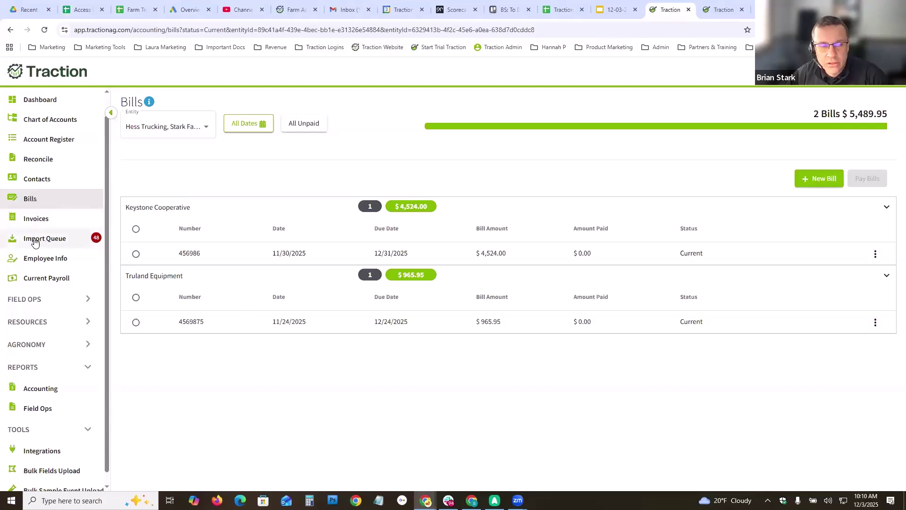
pyautogui.click(36, 240)
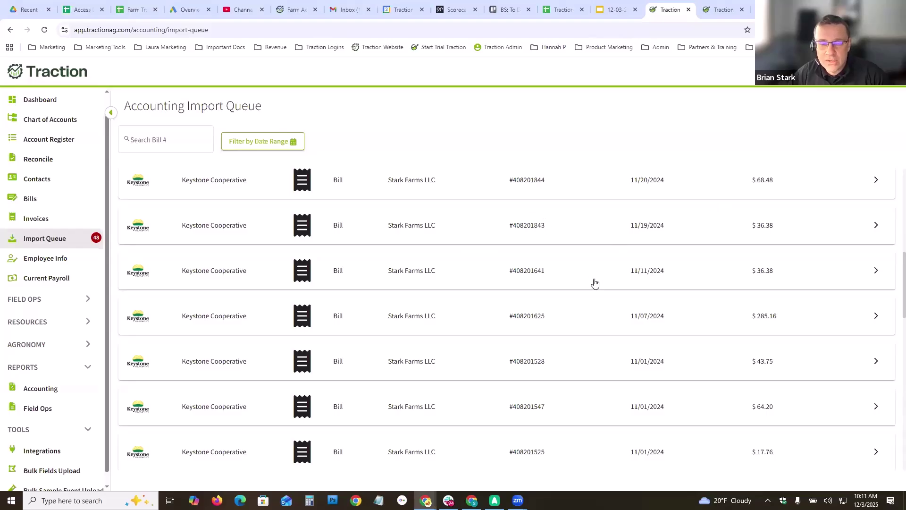
pyautogui.scroll(-1, 687, 314)
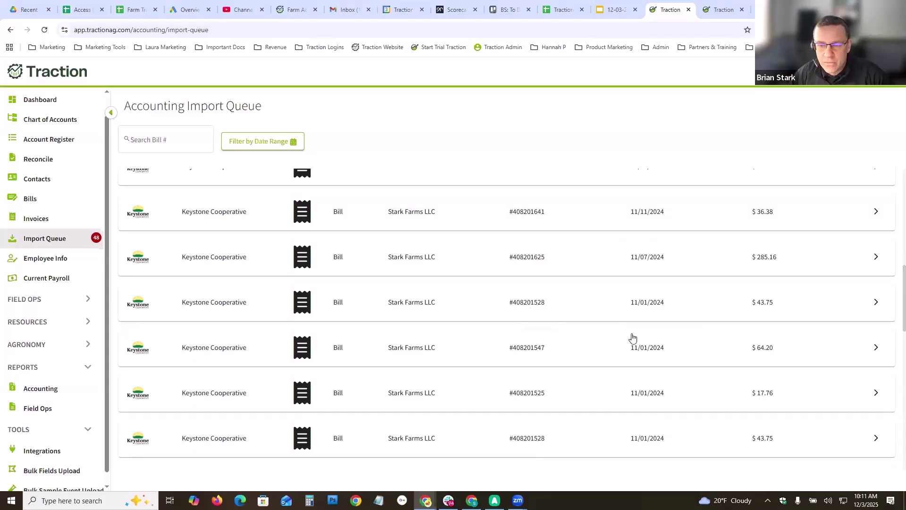
pyautogui.scroll(-2, 615, 349)
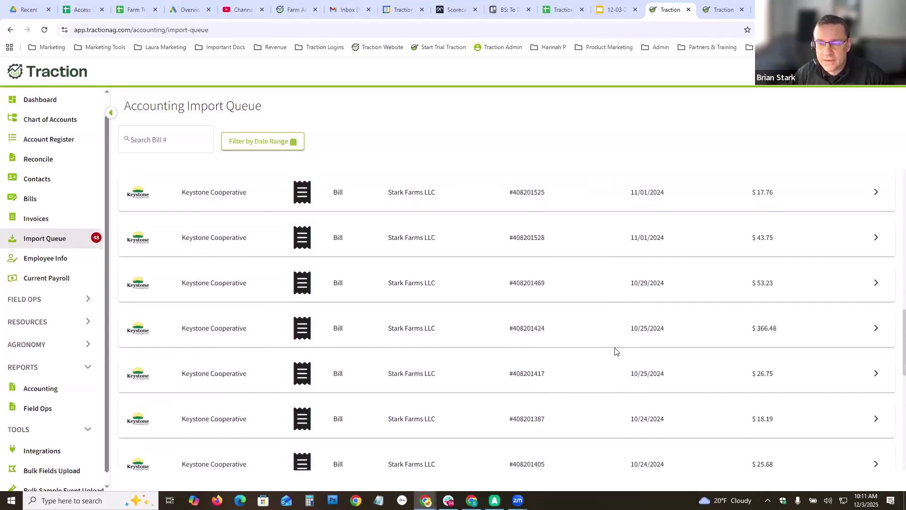
pyautogui.scroll(5, 892, 325)
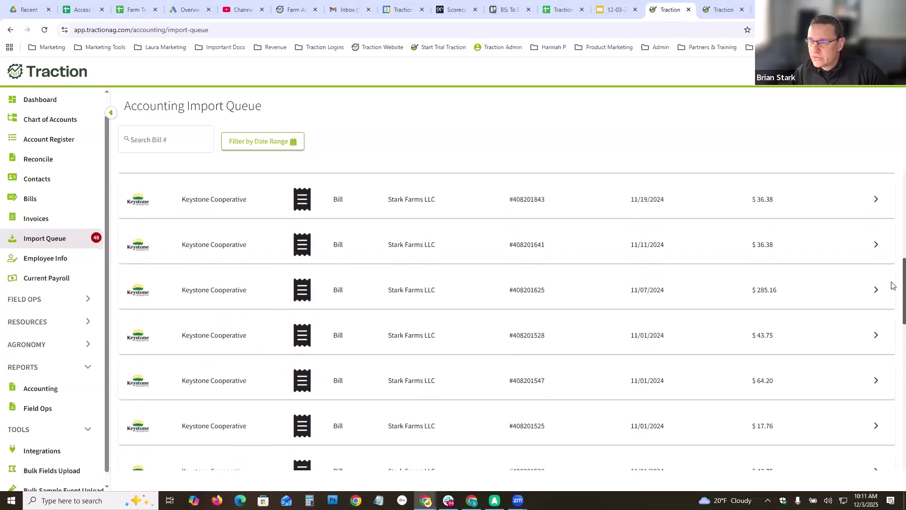
pyautogui.scroll(1, 892, 282)
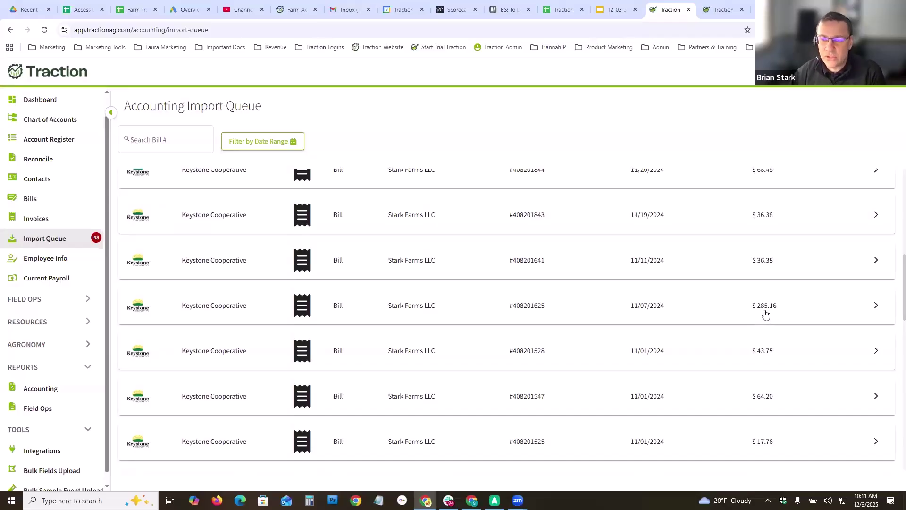
# - Open the queued Keystone Cooperative bill dated 11/07/2024 for $285.16 and review its details, items and taxes
pyautogui.click(686, 305)
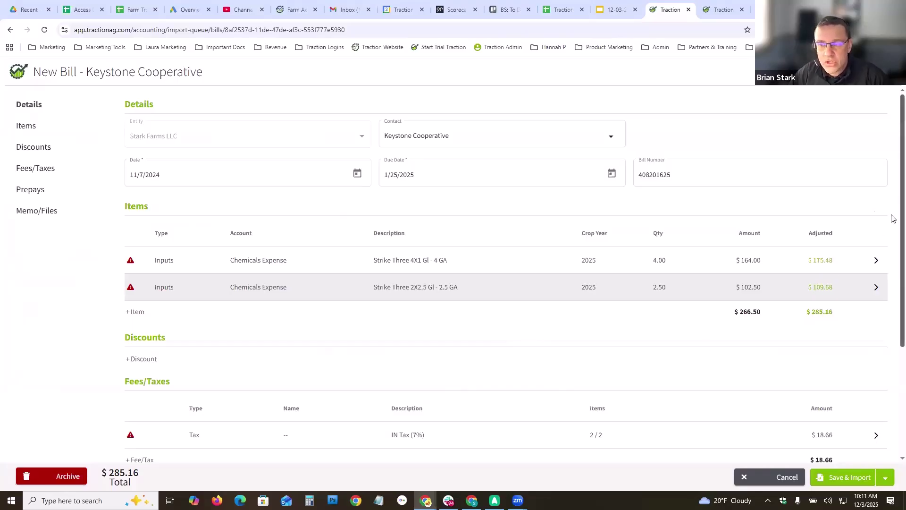
pyautogui.scroll(-1, 892, 221)
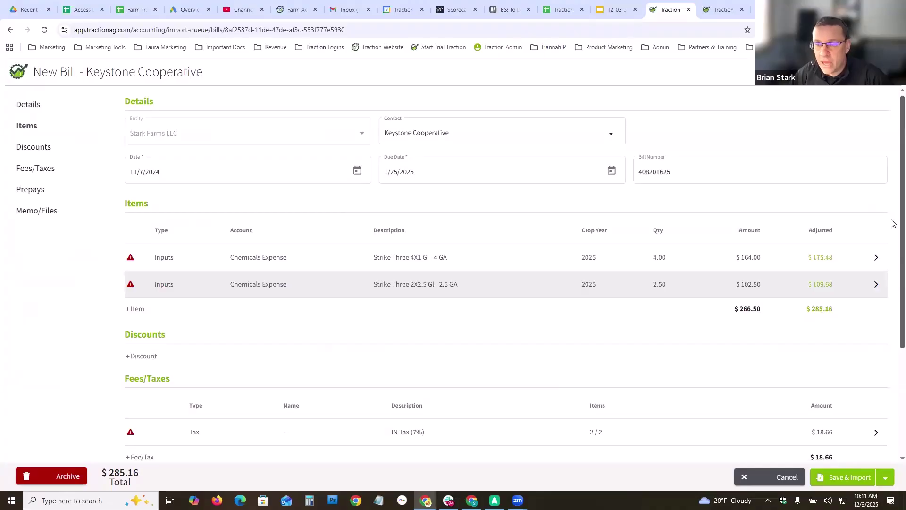
pyautogui.scroll(-3, 891, 221)
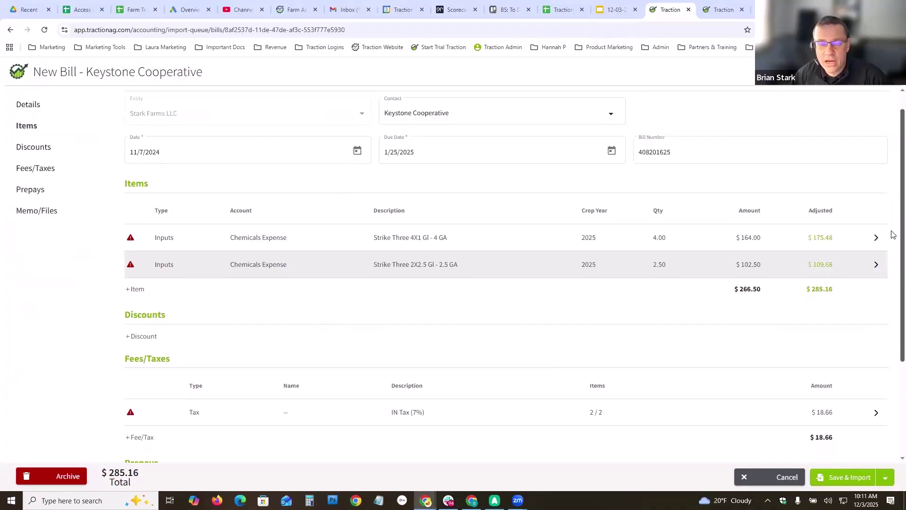
pyautogui.scroll(1, 892, 218)
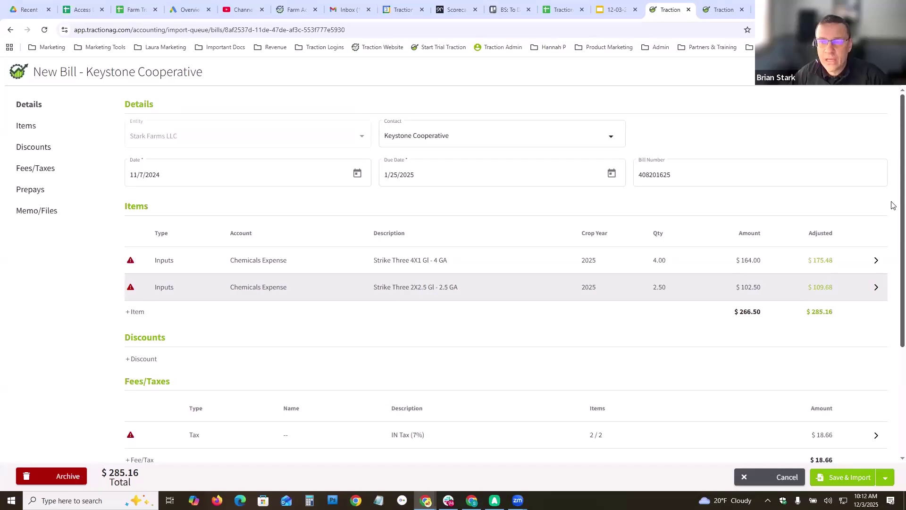
pyautogui.click(672, 174)
pyautogui.click(631, 202)
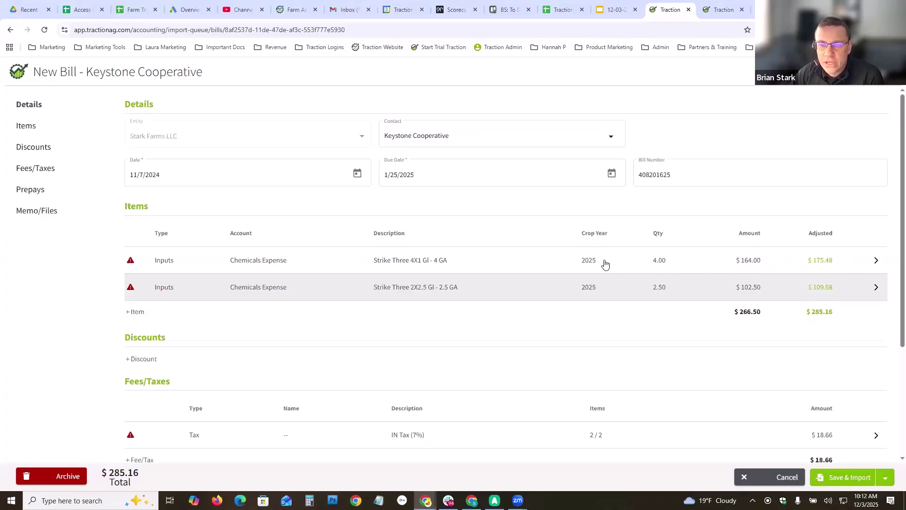
# - Assign the Strike 3® input to the Strike Three 4X1 Gl - 4 GA bill item and apply it
pyautogui.click(513, 263)
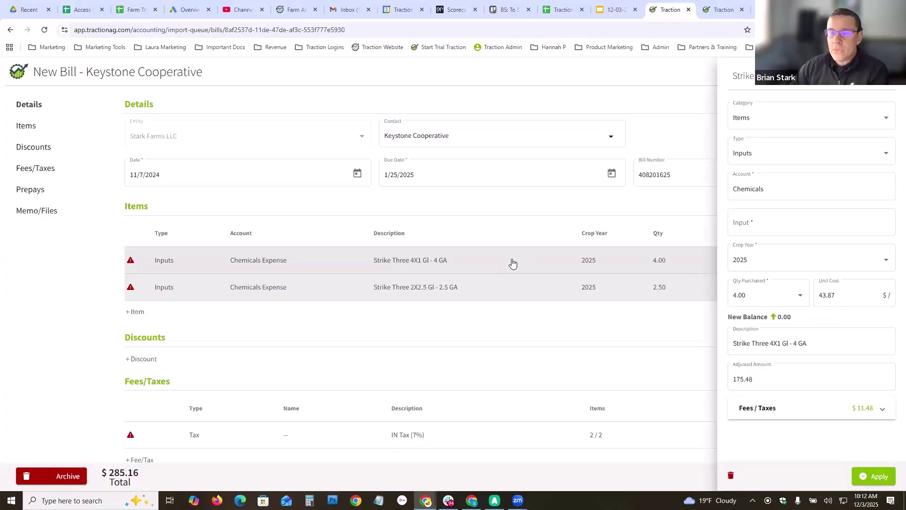
pyautogui.click(785, 225)
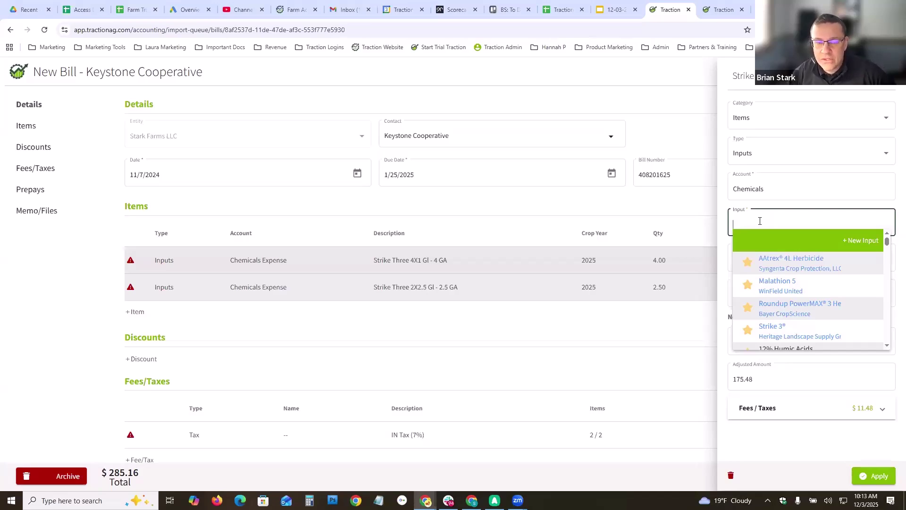
pyautogui.click(773, 328)
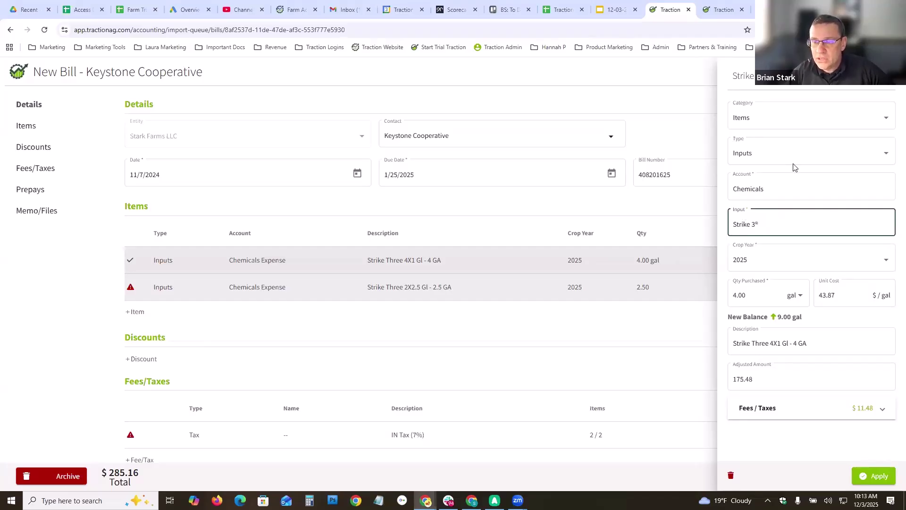
pyautogui.click(875, 480)
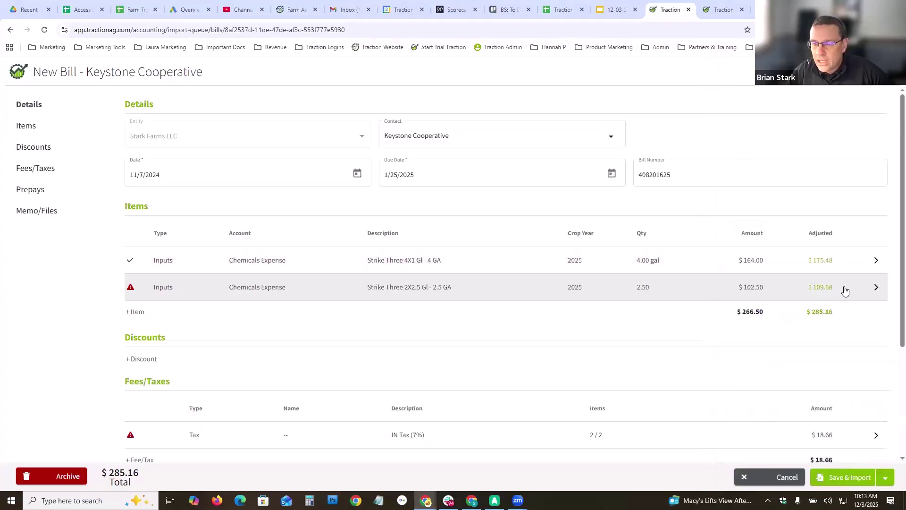
# - Assign the Strike 3® input to the Strike Three 2X2.5 Gl - 2.5 GA bill item and apply it
pyautogui.click(697, 293)
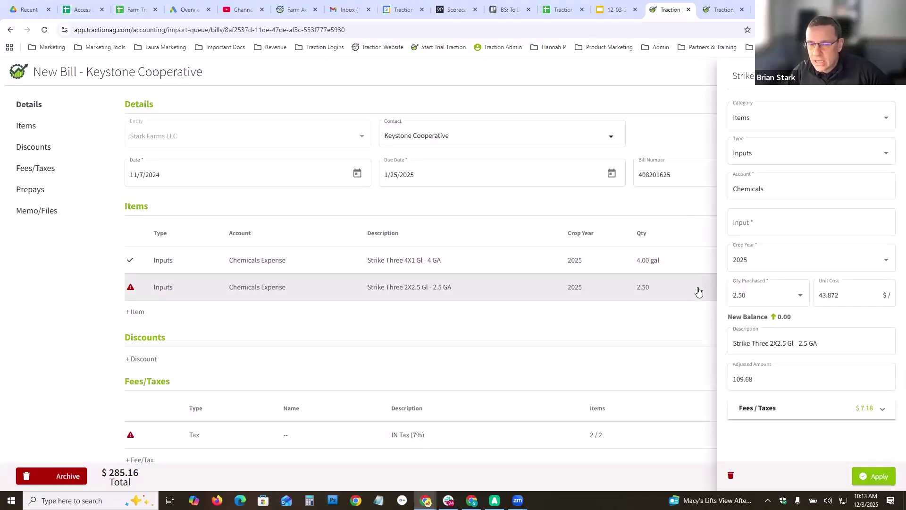
pyautogui.click(809, 222)
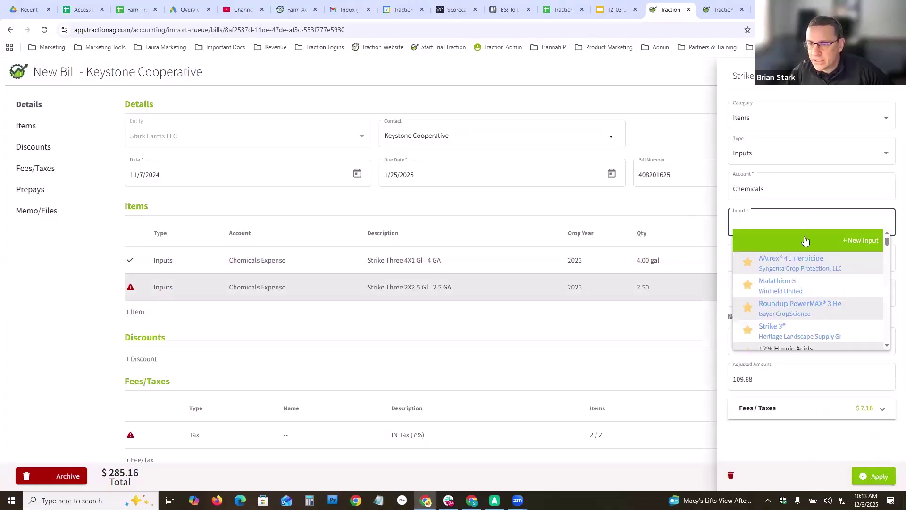
pyautogui.click(783, 329)
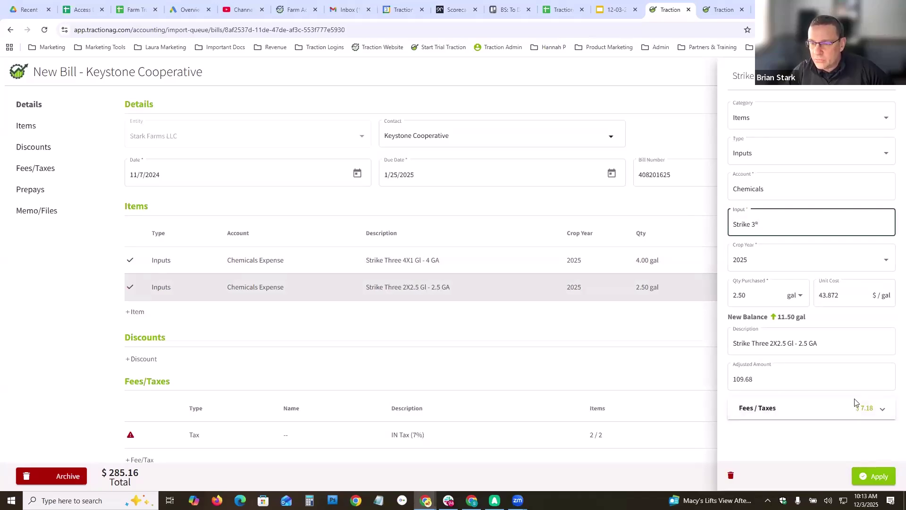
pyautogui.click(877, 476)
# - Assign the IN Tax name to the bill's 7% tax line, apportioned by amount, and apply it
pyautogui.scroll(-1, 587, 354)
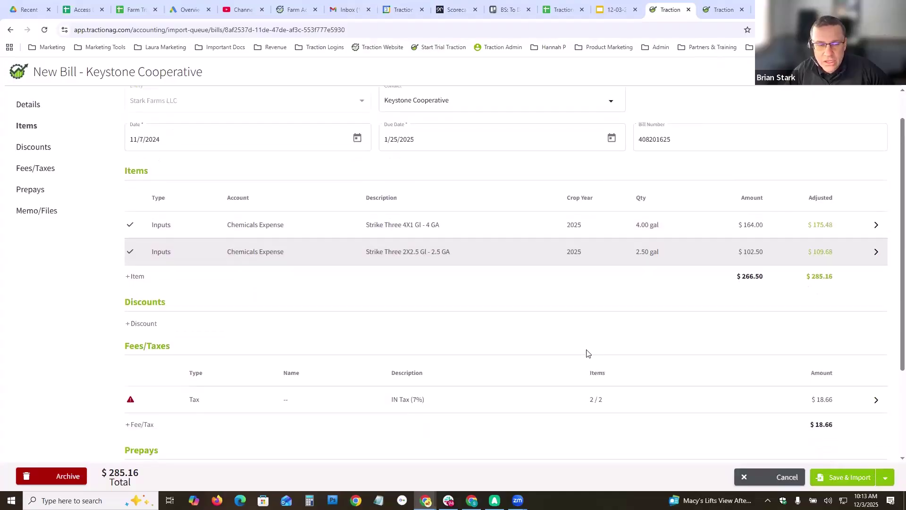
pyautogui.scroll(-1, 593, 353)
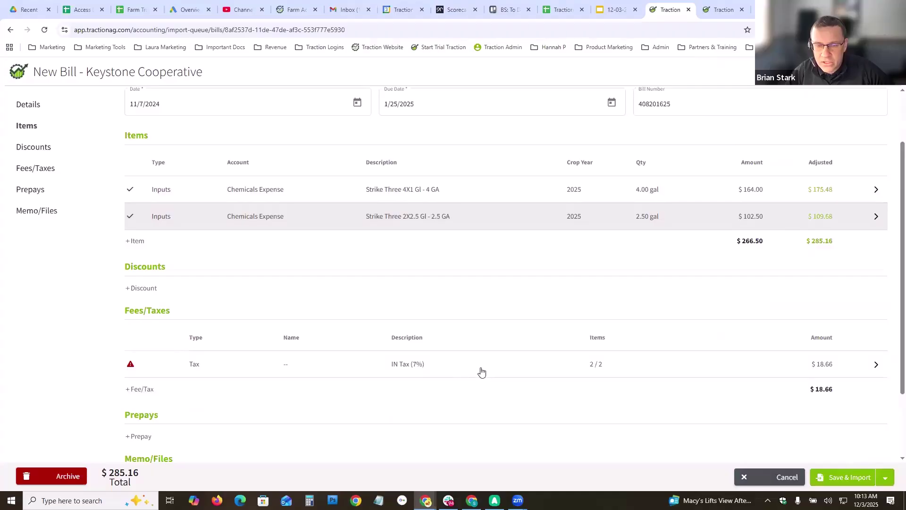
pyautogui.click(683, 366)
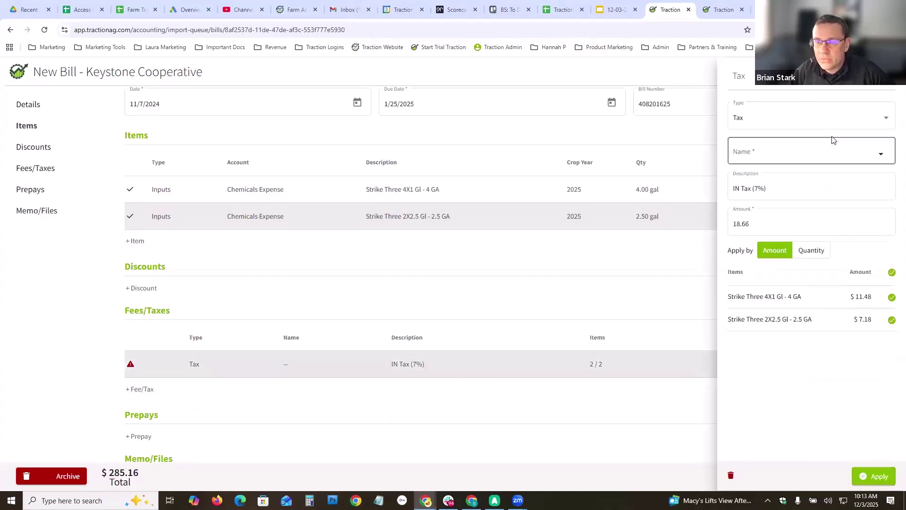
pyautogui.click(844, 151)
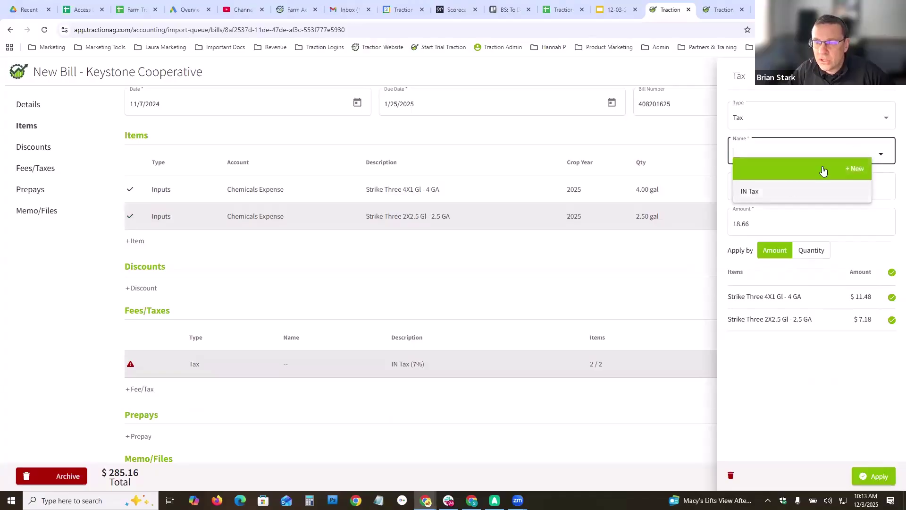
pyautogui.click(751, 192)
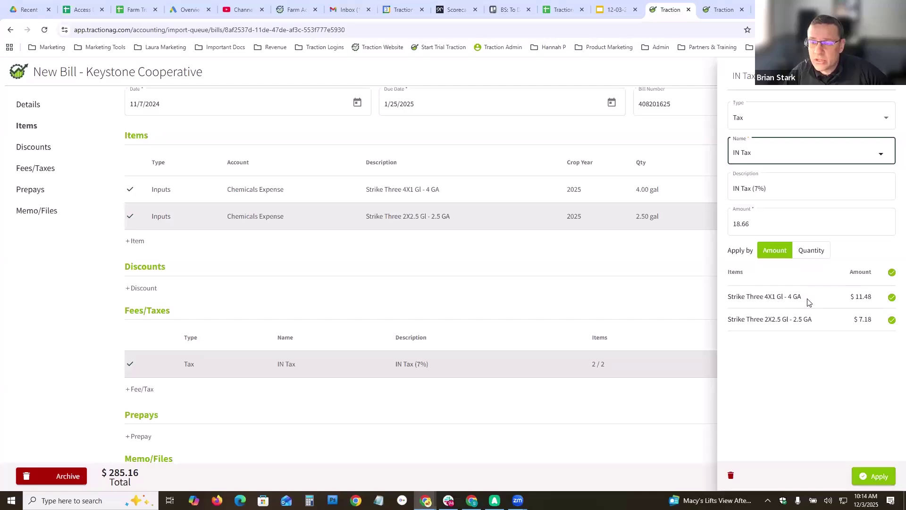
pyautogui.click(875, 478)
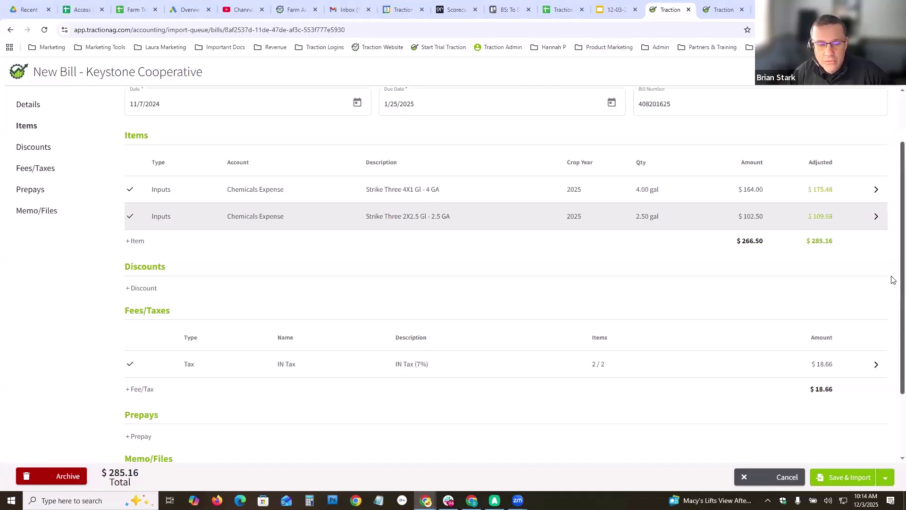
# - Check the remaining sections of the Keystone Cooperative bill dated 11/7/2024, then save and import it
pyautogui.scroll(-2, 892, 280)
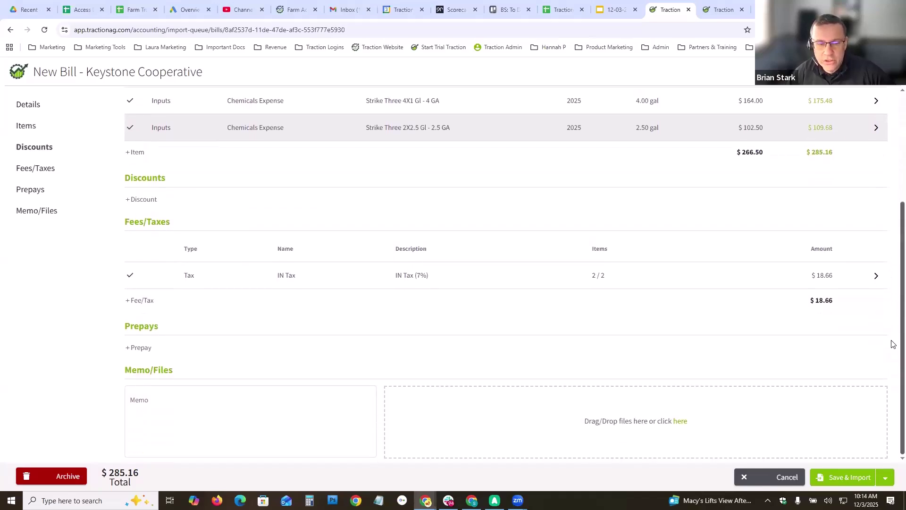
pyautogui.scroll(1, 566, 345)
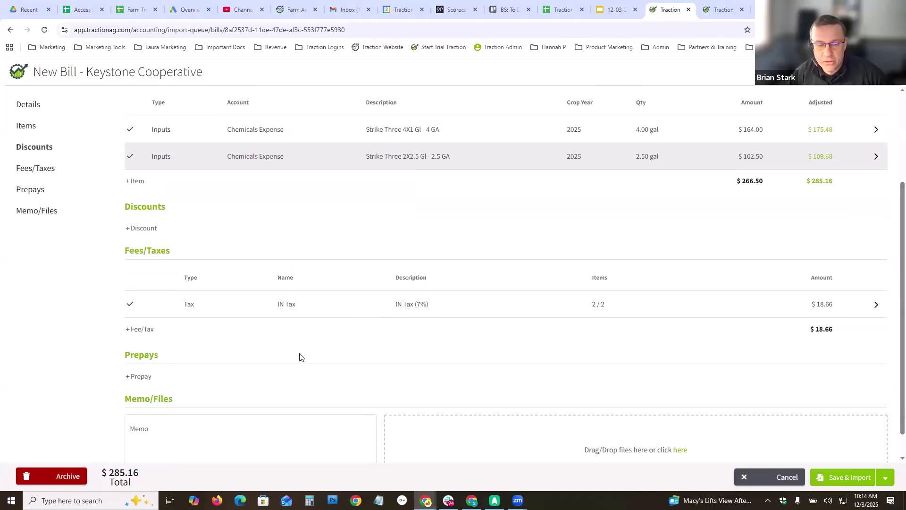
pyautogui.click(840, 476)
pyautogui.click(472, 302)
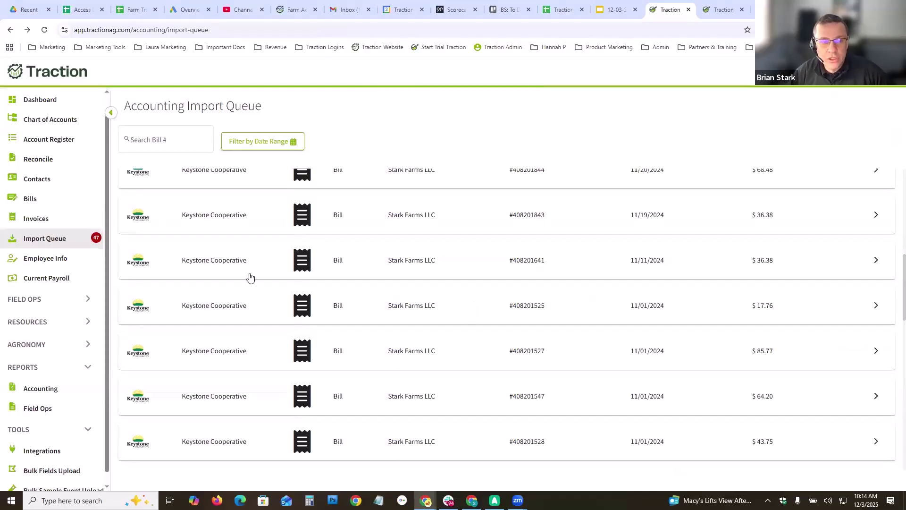
# - Open the imported $285.16 Keystone Cooperative bill from the bills page to review its details, then return to the bills
pyautogui.click(37, 202)
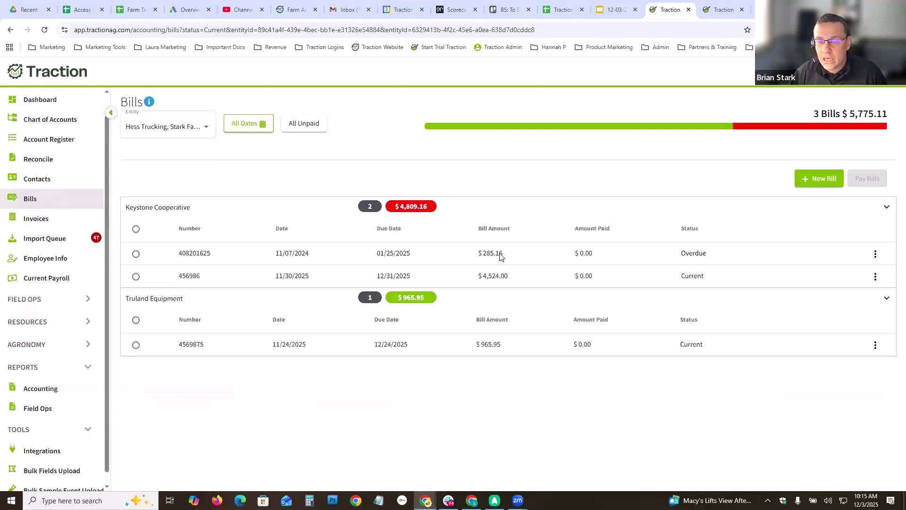
pyautogui.click(876, 255)
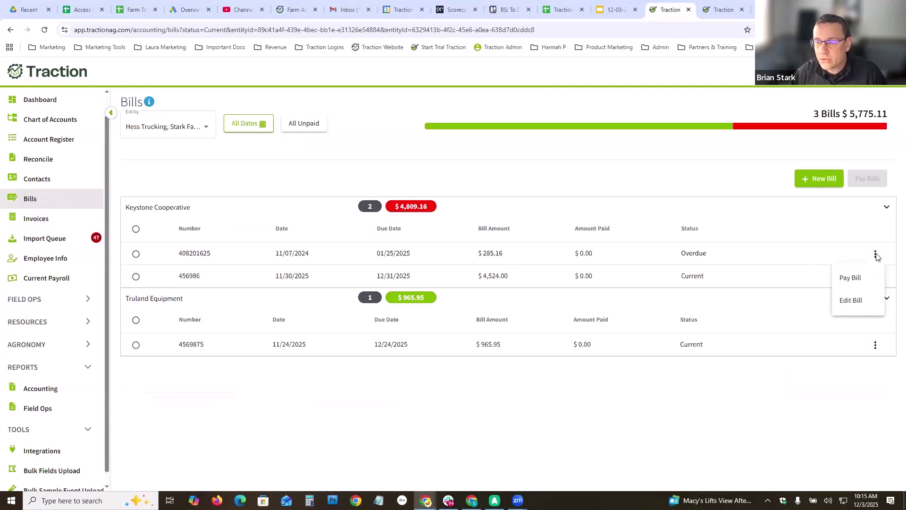
pyautogui.click(851, 303)
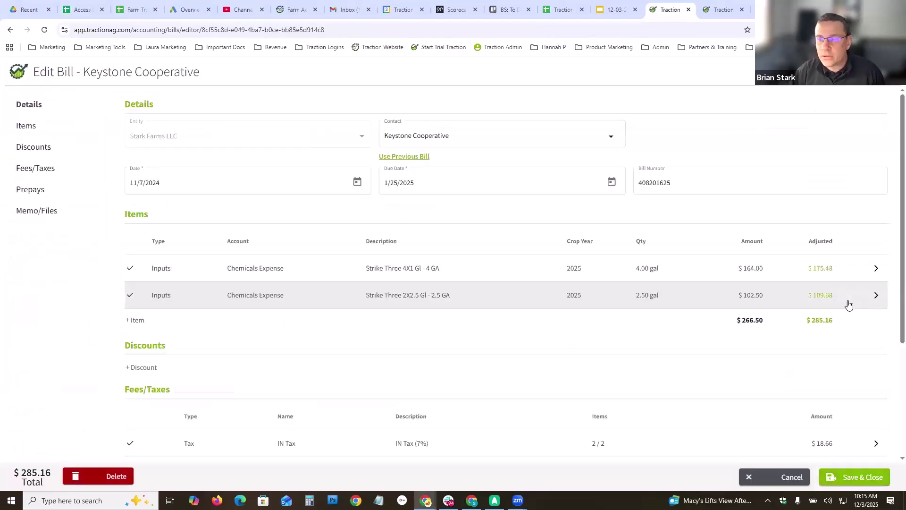
pyautogui.hotkey('alt', 'Left')
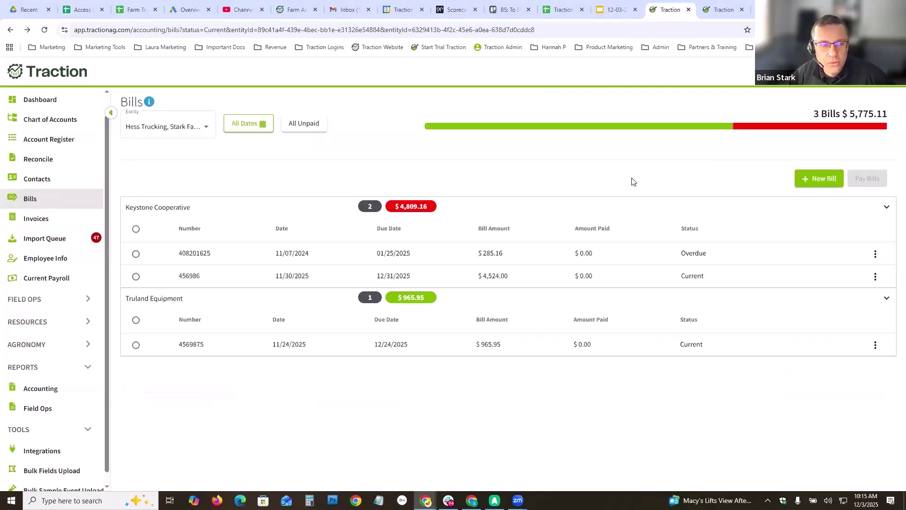
# - Find the queued Keystone Cooperative bill dated 10/25/2024 for $366.48 in the import queue and open it
pyautogui.click(48, 241)
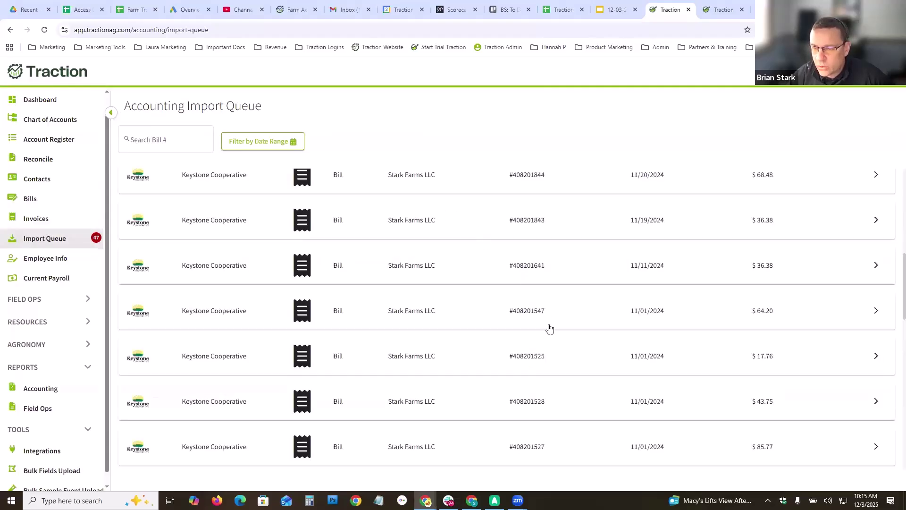
pyautogui.scroll(-12, 550, 328)
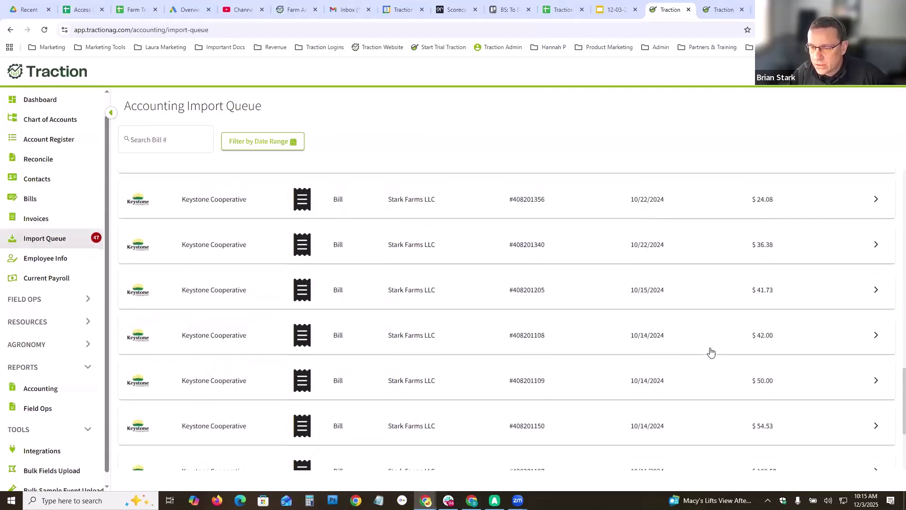
pyautogui.scroll(-3, 709, 360)
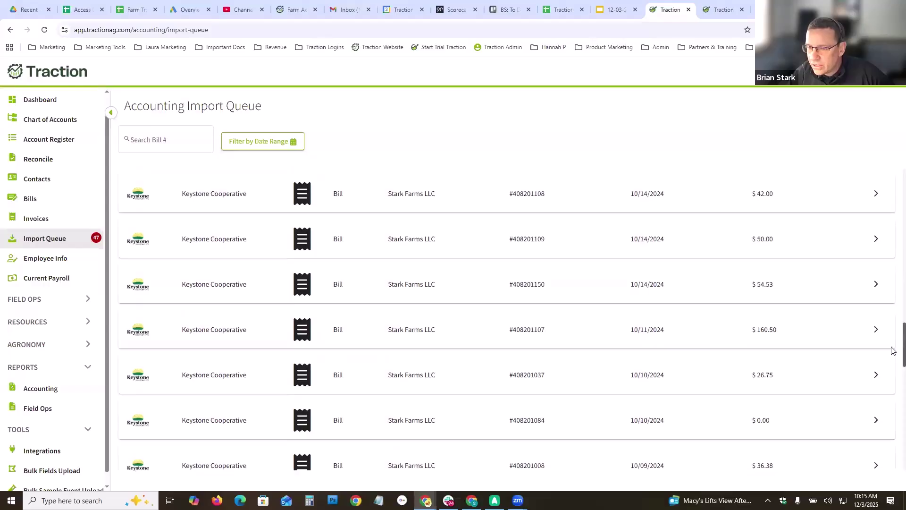
pyautogui.scroll(8, 894, 345)
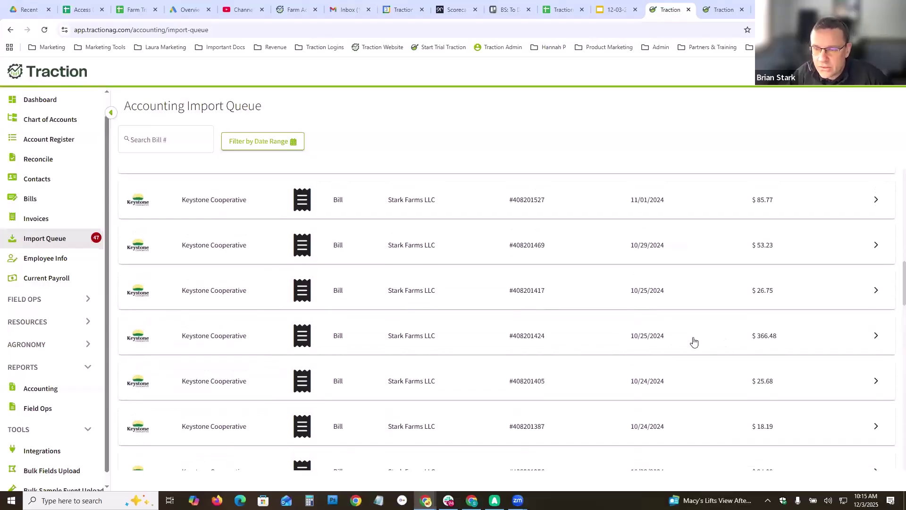
pyautogui.click(714, 335)
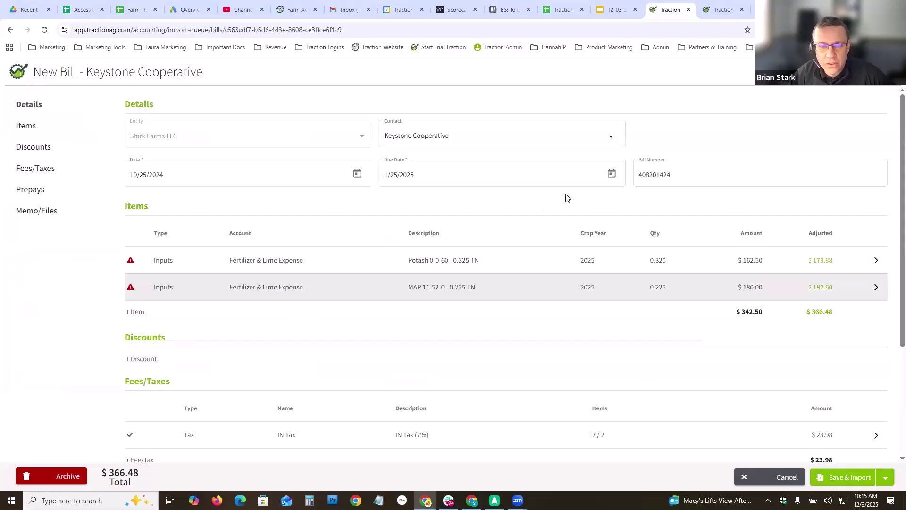
pyautogui.click(690, 171)
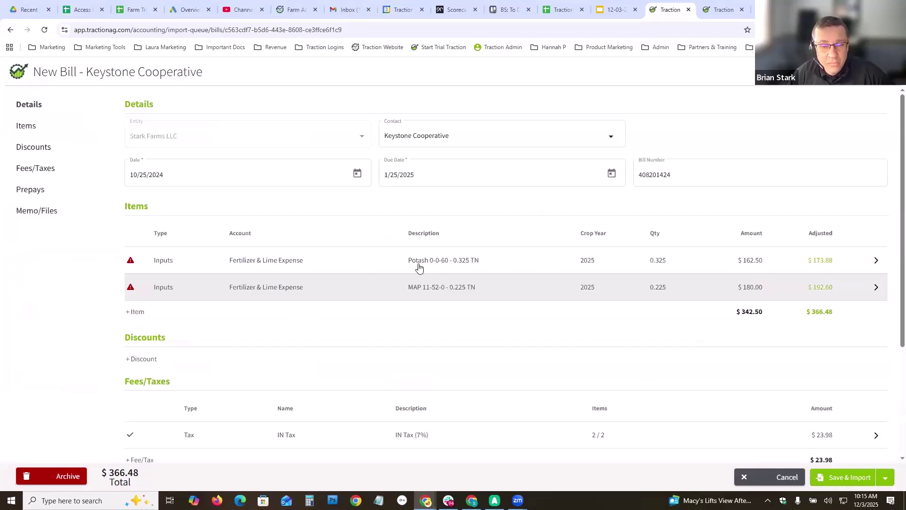
# - Assign the Potash 0-0-60 input to the Potash 0-0-60 - 0.325 TN bill item and apply it
pyautogui.click(861, 261)
pyautogui.click(787, 224)
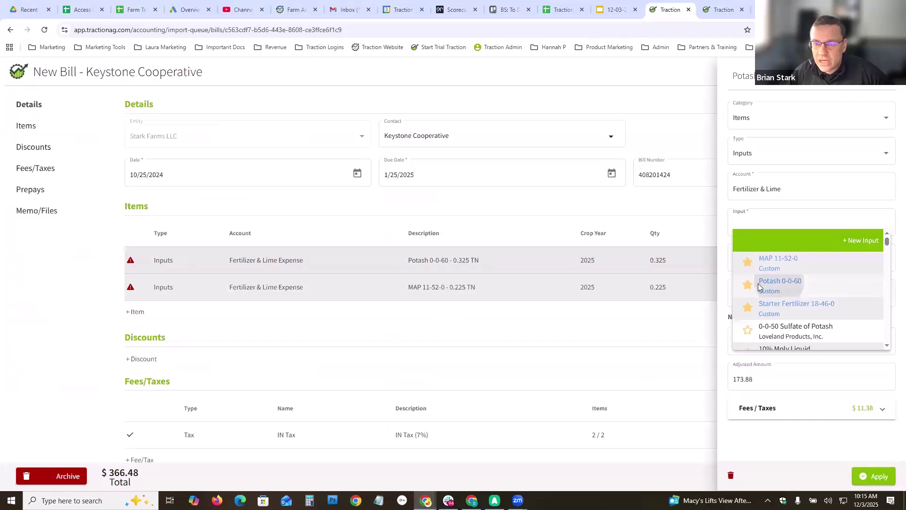
pyautogui.click(780, 285)
pyautogui.click(874, 476)
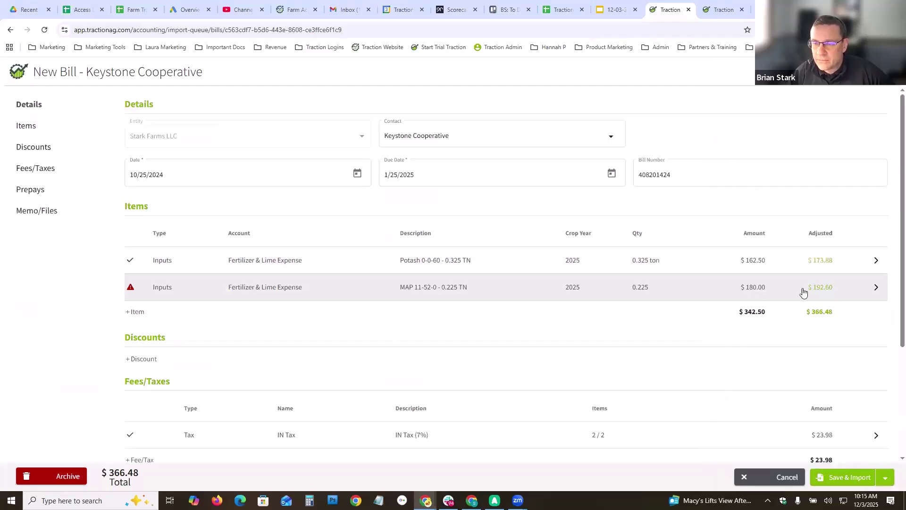
# - Assign the MAP 11-52-0 input to the MAP 11-52-0 - 0.225 TN bill item and apply it
pyautogui.click(821, 288)
pyautogui.click(805, 220)
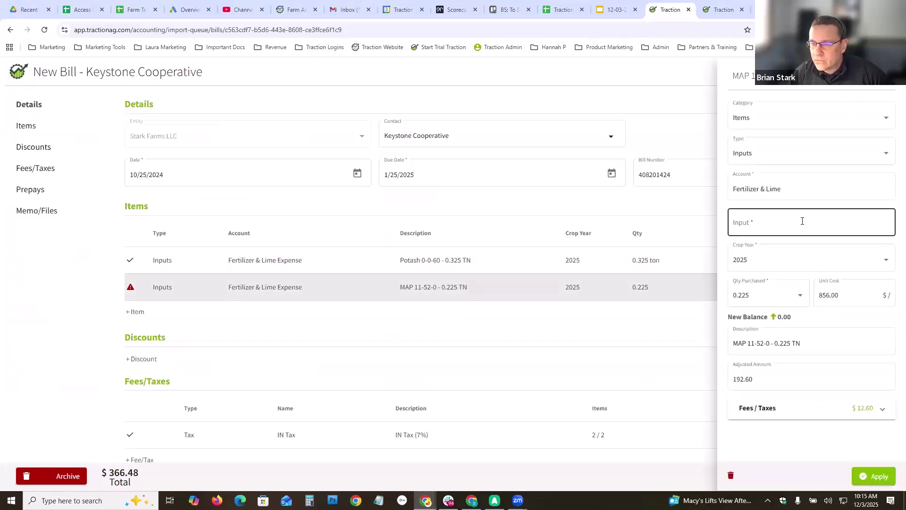
pyautogui.click(787, 263)
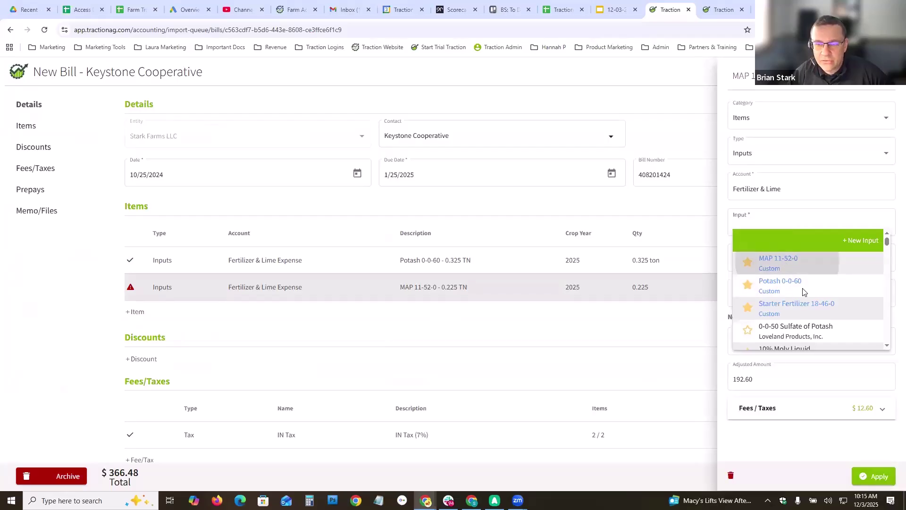
pyautogui.click(868, 476)
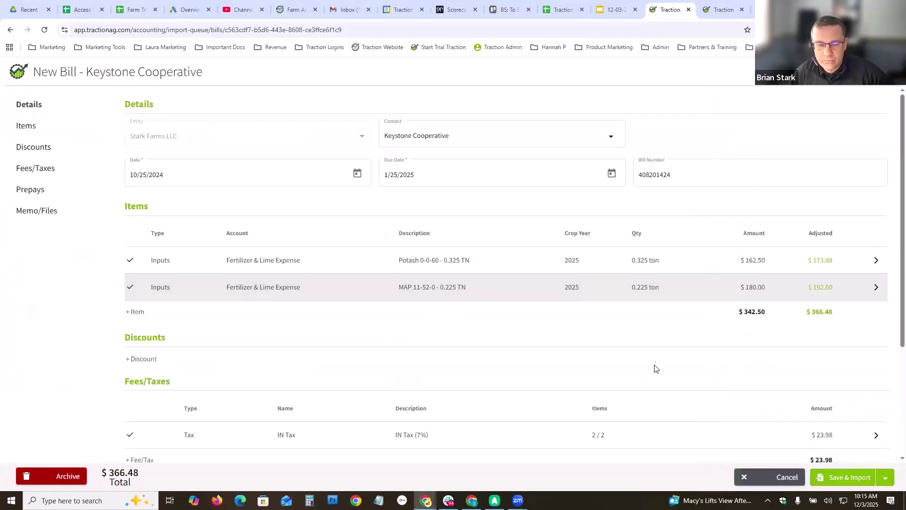
# - Review how the IN Tax line is split across the Potash and MAP items, and apply it as it is
pyautogui.scroll(-1, 656, 363)
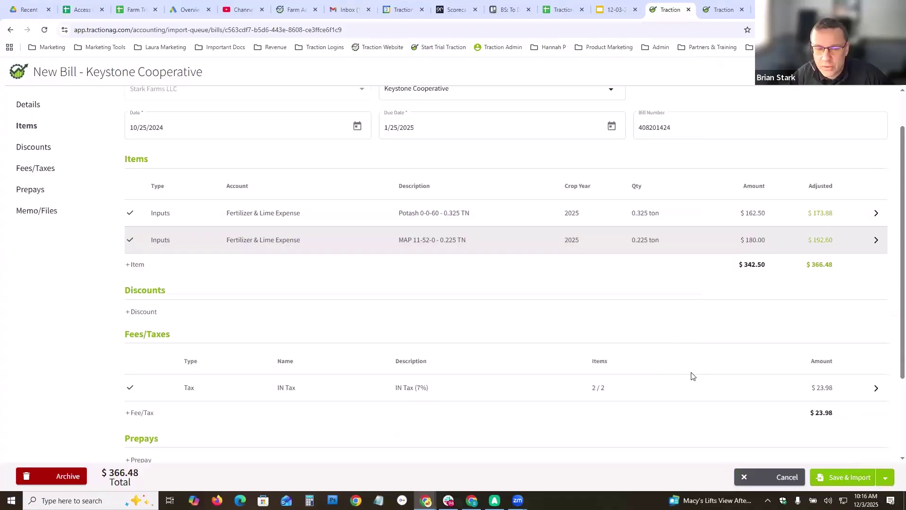
pyautogui.click(842, 388)
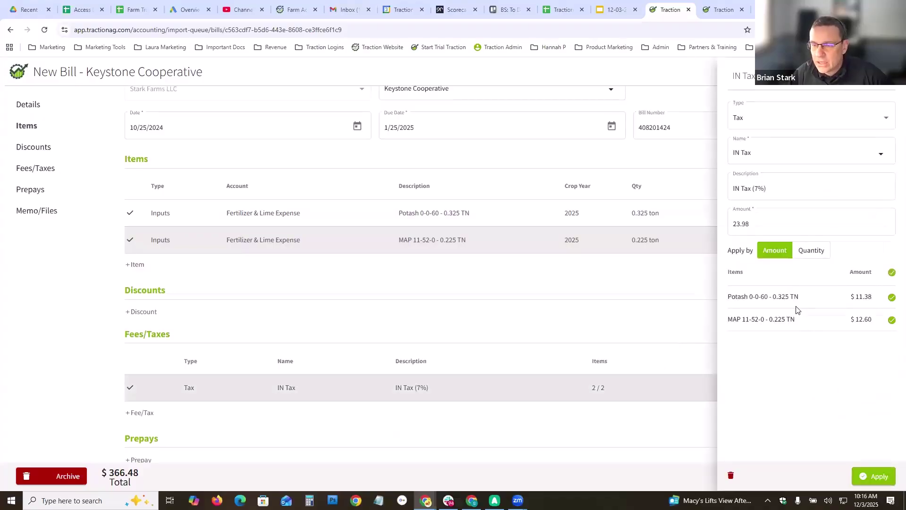
pyautogui.click(875, 477)
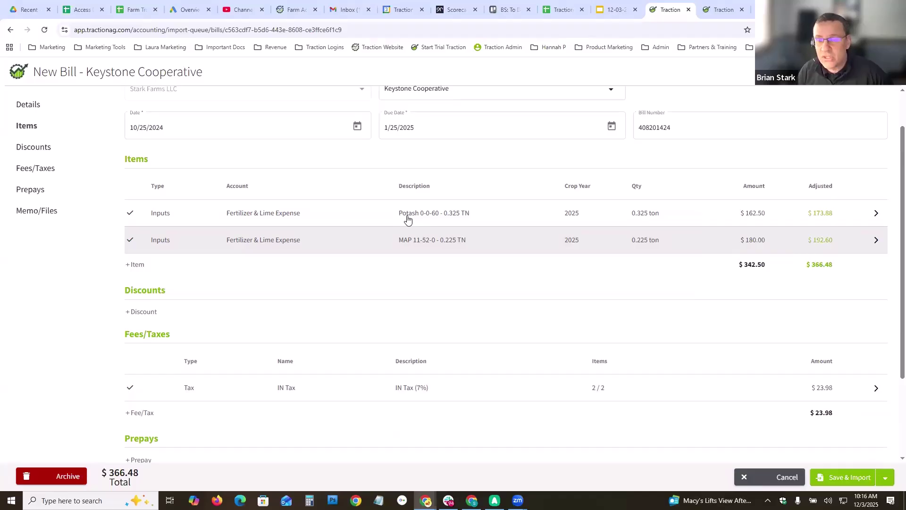
# - Save and import the Keystone Cooperative bill dated 10/25/2024, and check it on the bills page
pyautogui.click(852, 473)
pyautogui.click(472, 302)
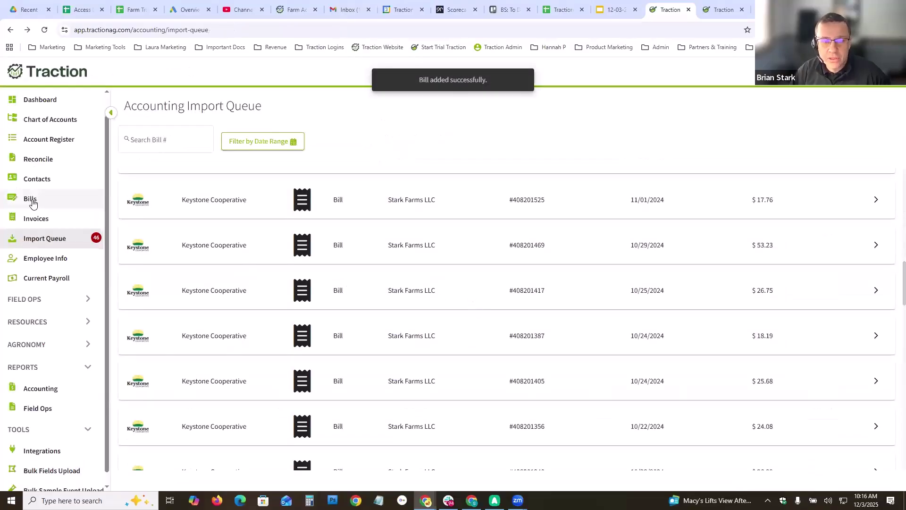
pyautogui.click(31, 201)
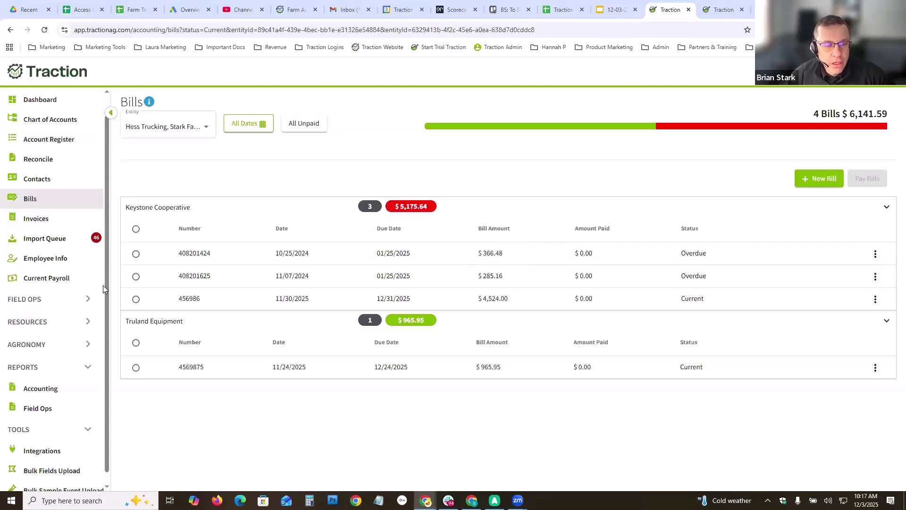
# - Open the Input Inventory Summary accounting report and examine the quantities and costs of the chemical, fertilizer and seed inputs
pyautogui.moveTo(107, 301); pyautogui.dragTo(108, 323)
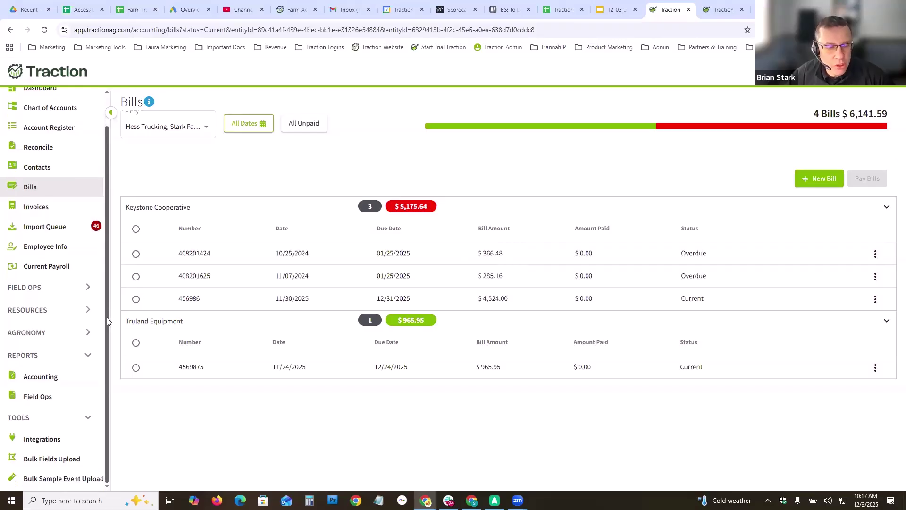
pyautogui.click(31, 380)
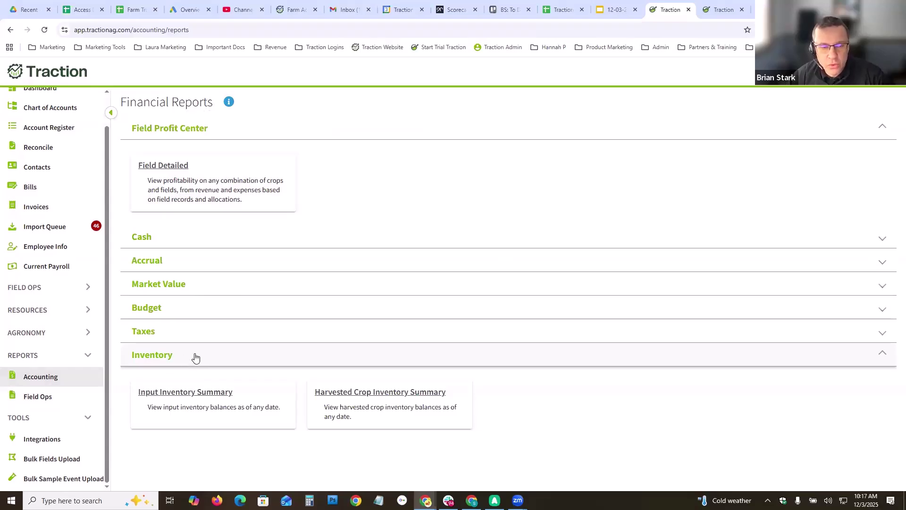
pyautogui.click(186, 393)
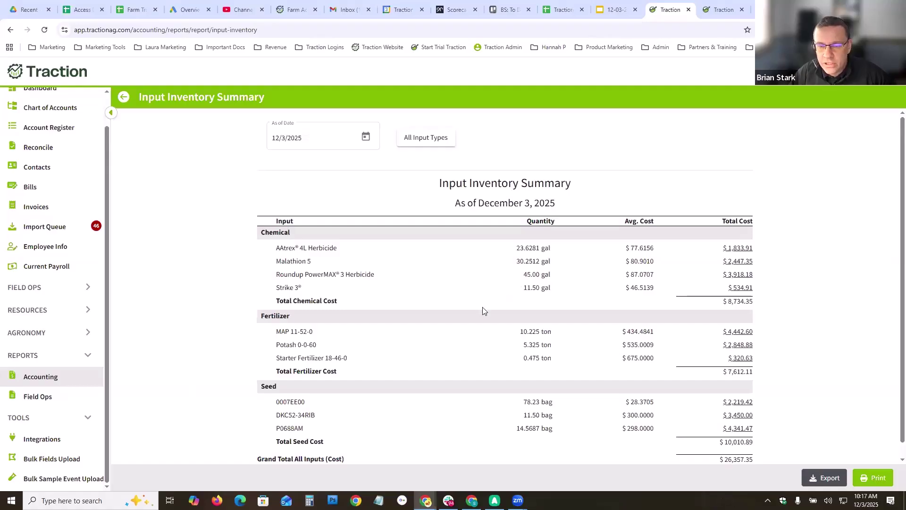
pyautogui.scroll(-1, 484, 316)
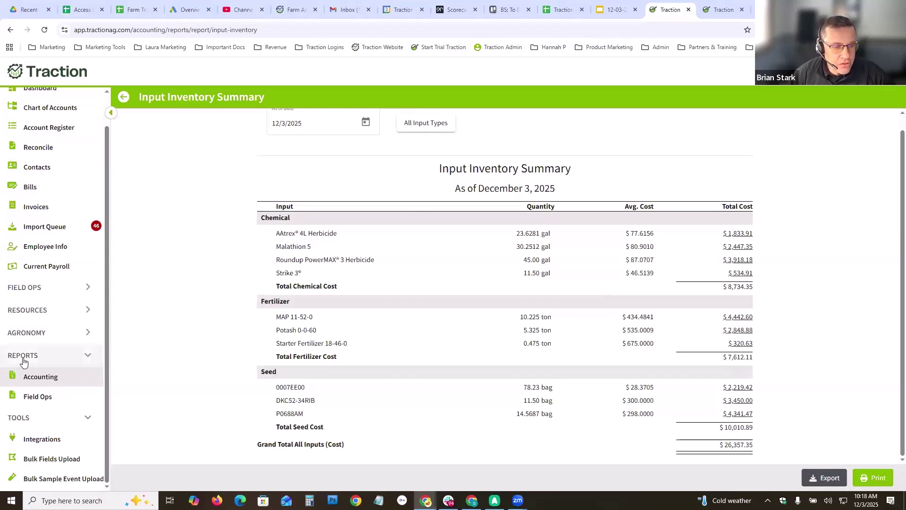
# - Open the cash-method Income Statement from the accounting reports and run it for Stark Farms LLC only, excluding Hess Trucking
pyautogui.click(37, 381)
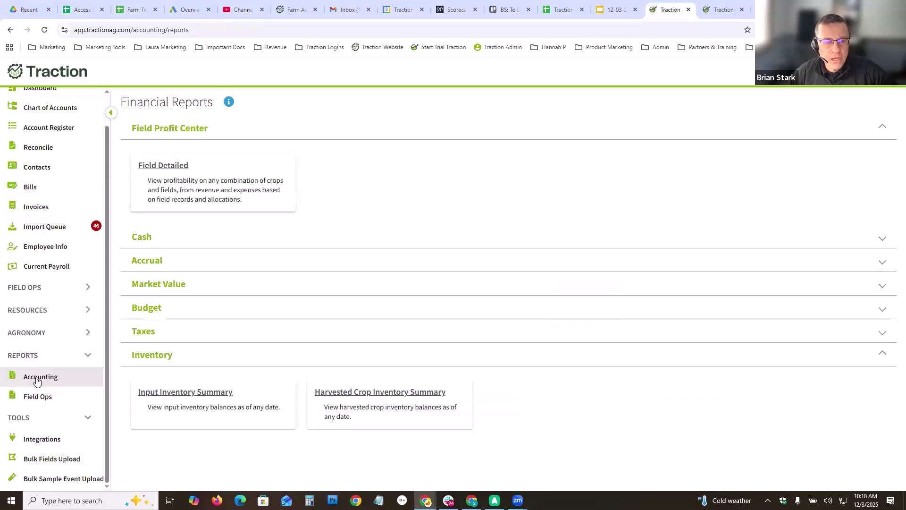
pyautogui.click(165, 237)
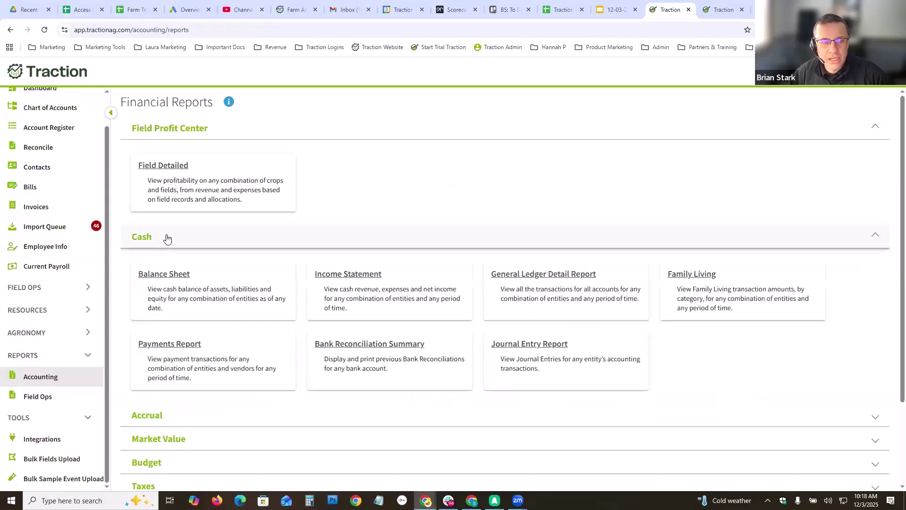
pyautogui.click(350, 276)
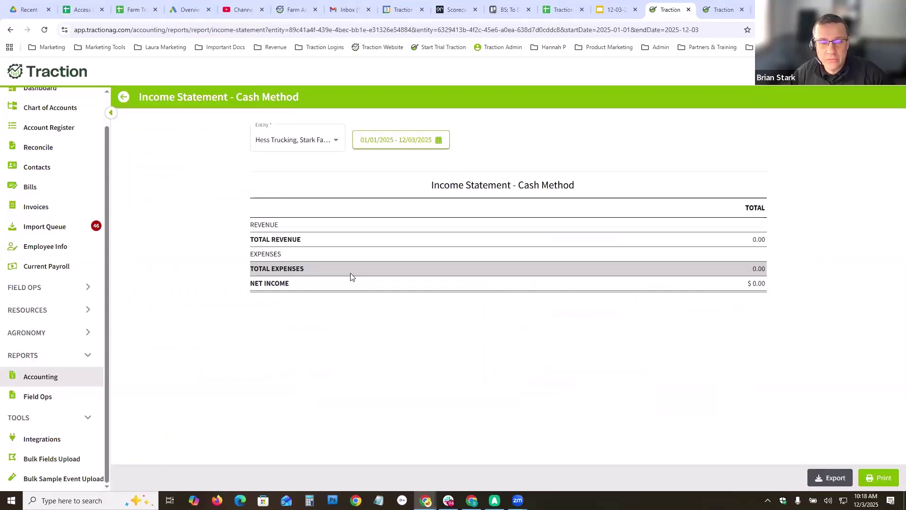
pyautogui.click(332, 143)
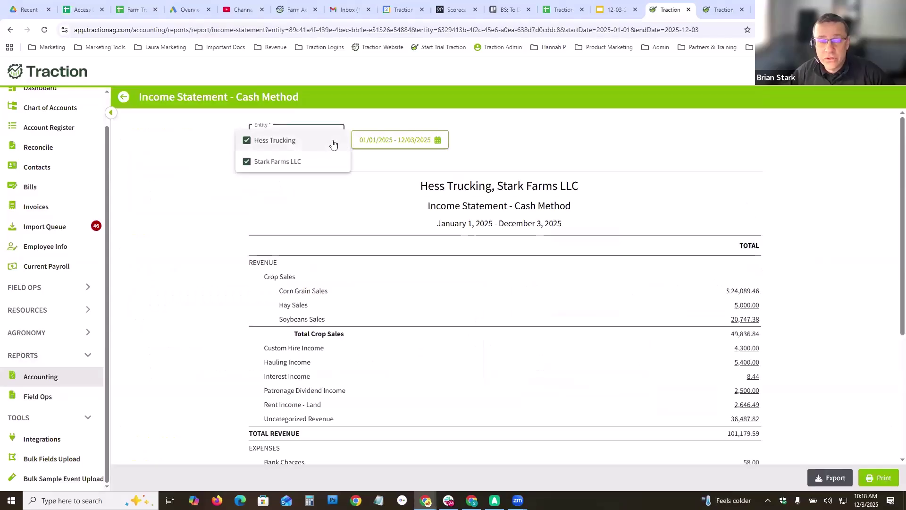
pyautogui.click(246, 140)
pyautogui.click(724, 140)
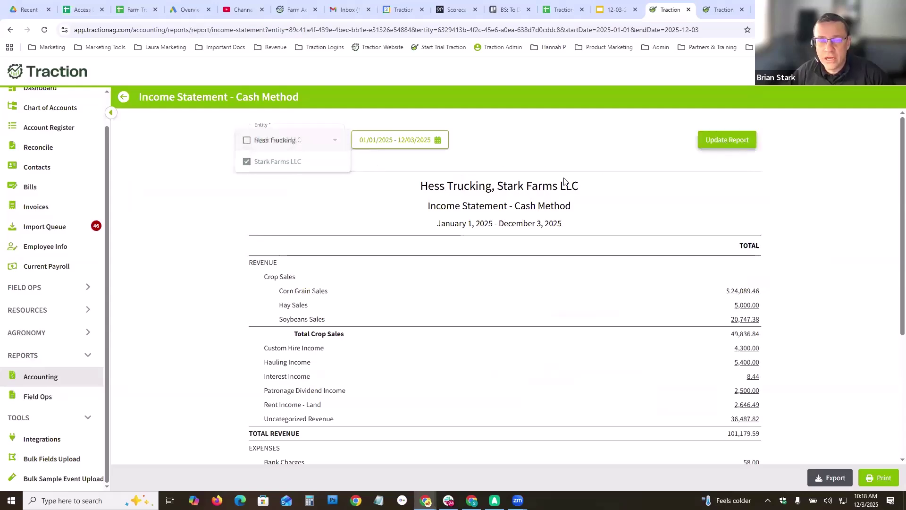
pyautogui.click(720, 144)
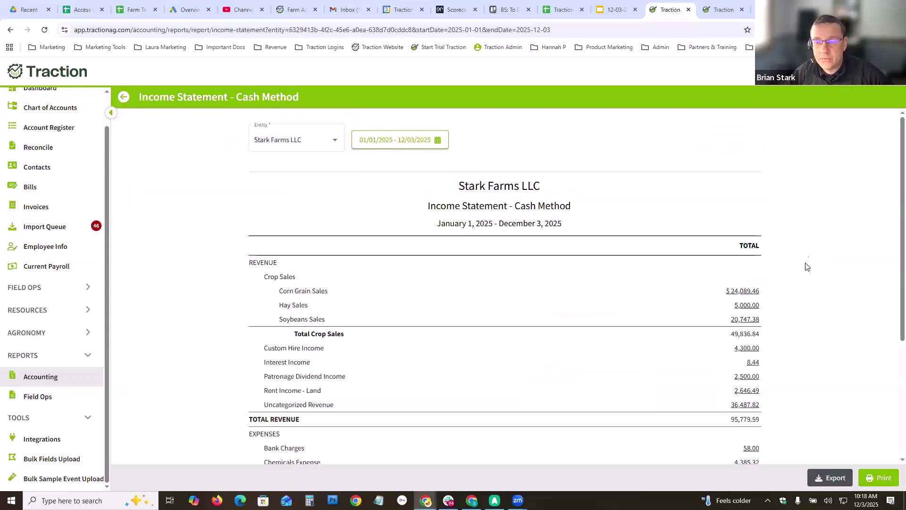
# - Review the income statement's revenue and expense lines, look into the transactions behind Chemicals Expense, and return to the statement
pyautogui.scroll(-3, 805, 316)
pyautogui.scroll(1, 815, 328)
pyautogui.moveTo(901, 312); pyautogui.dragTo(893, 294)
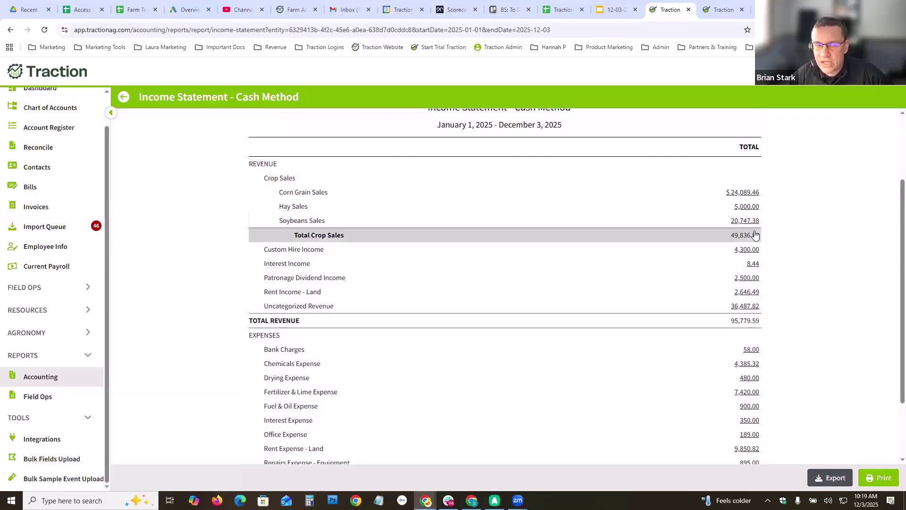
pyautogui.click(745, 365)
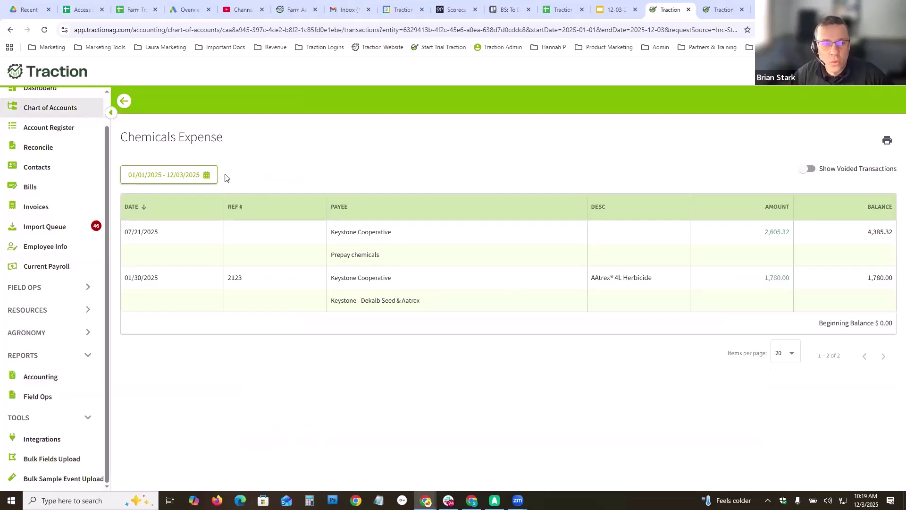
pyautogui.click(123, 101)
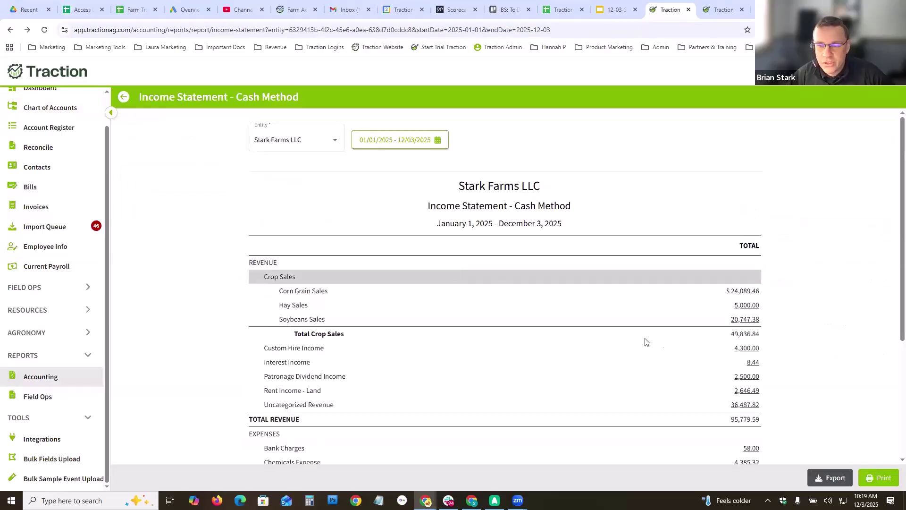
pyautogui.scroll(-3, 753, 384)
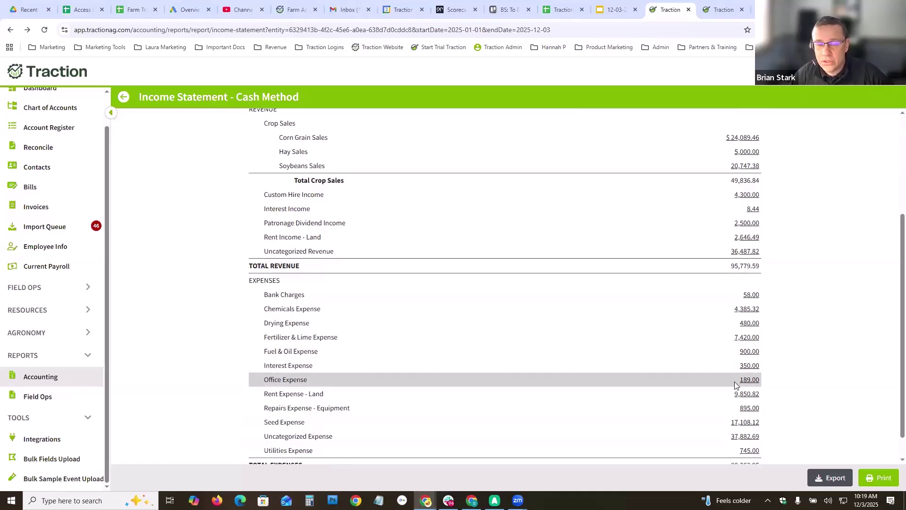
# - Open the IRS Schedule F report from the tax reports and run it for Stark Farms LLC
pyautogui.click(125, 96)
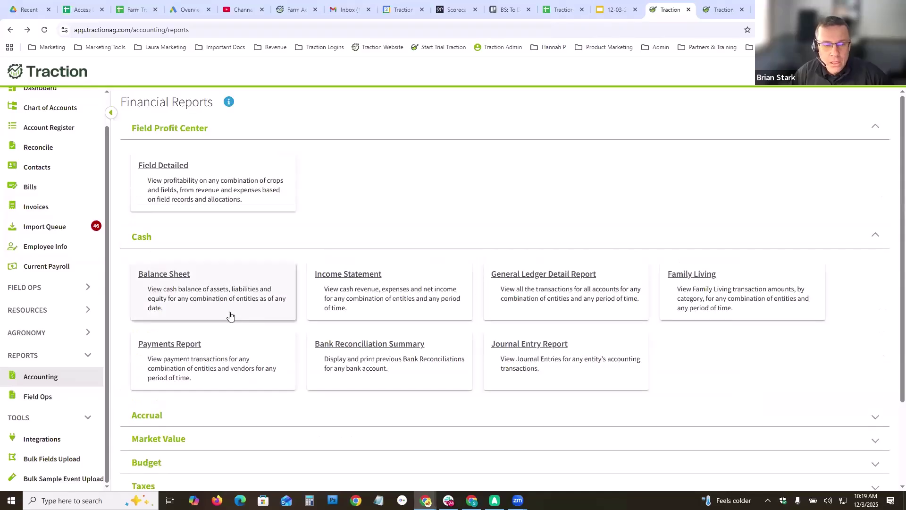
pyautogui.scroll(-2, 214, 314)
pyautogui.click(155, 382)
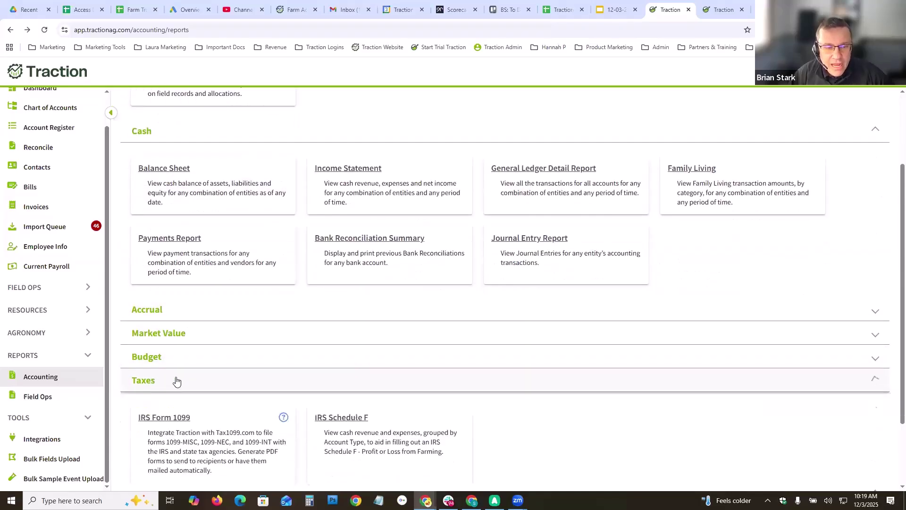
pyautogui.scroll(-2, 307, 373)
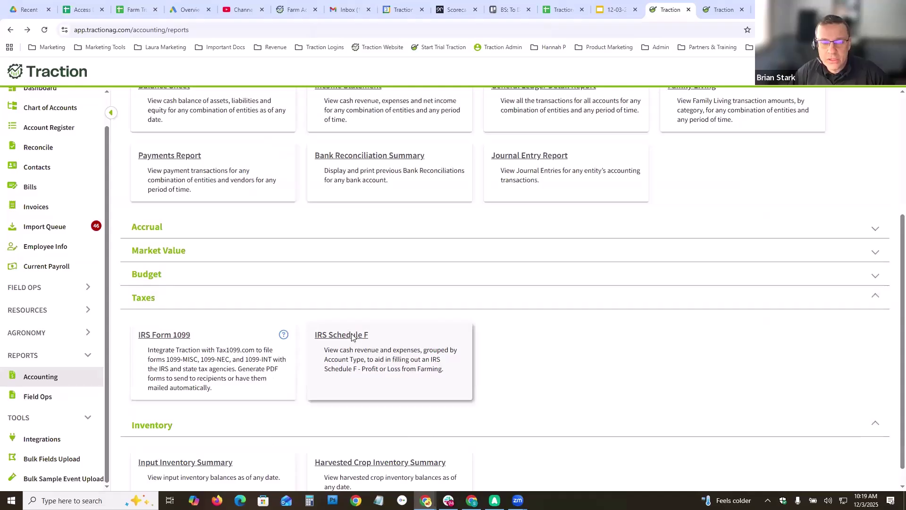
pyautogui.click(351, 336)
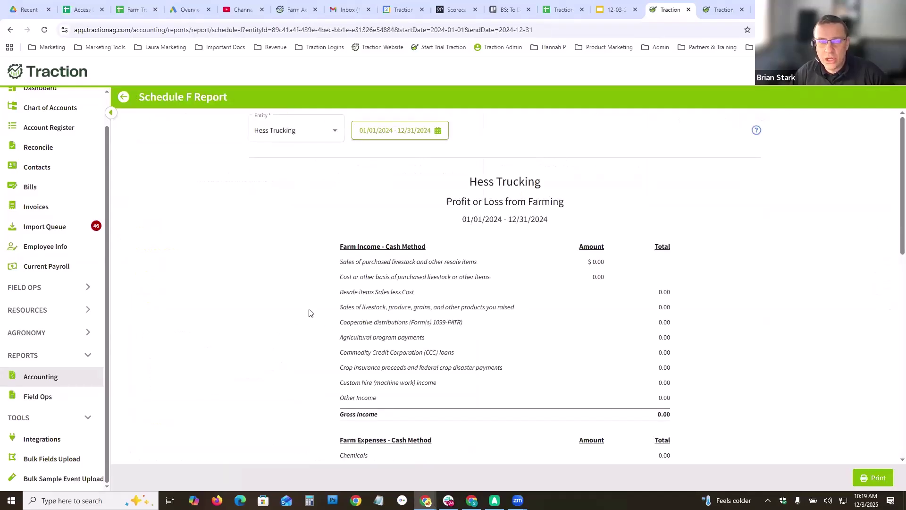
pyautogui.click(329, 134)
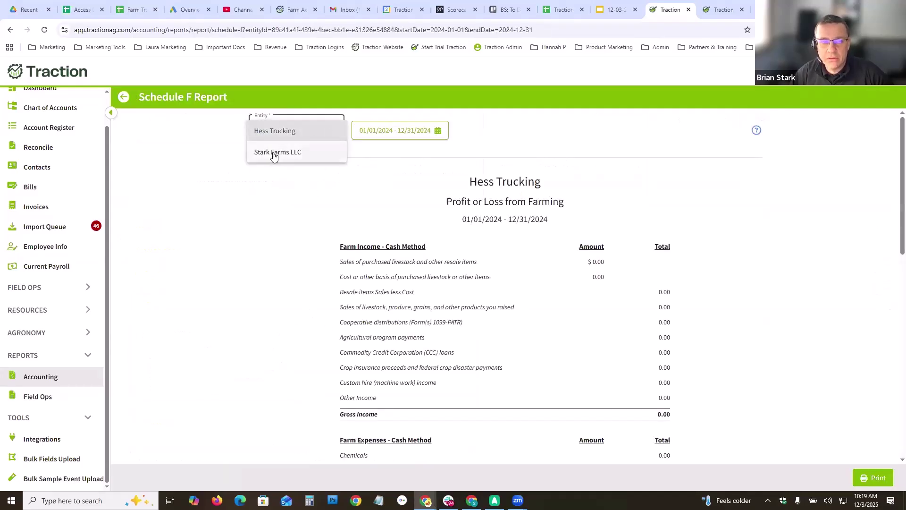
pyautogui.click(274, 152)
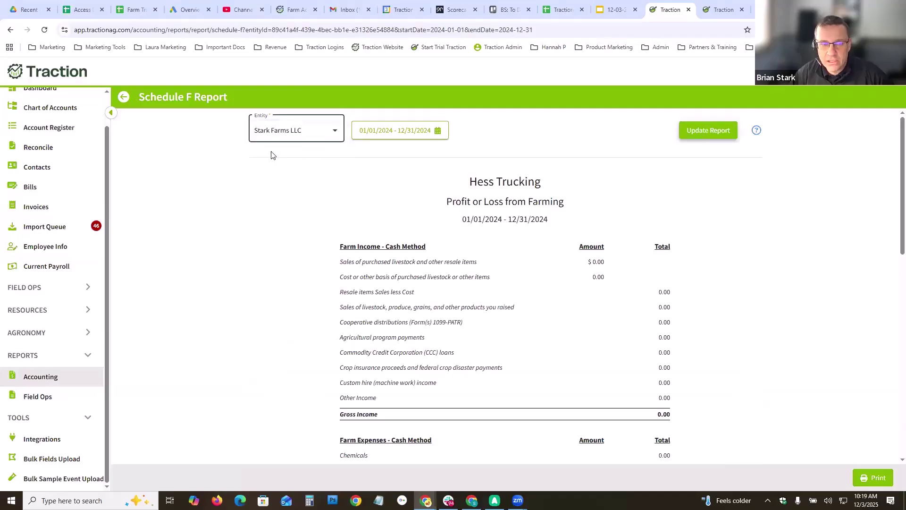
pyautogui.click(712, 131)
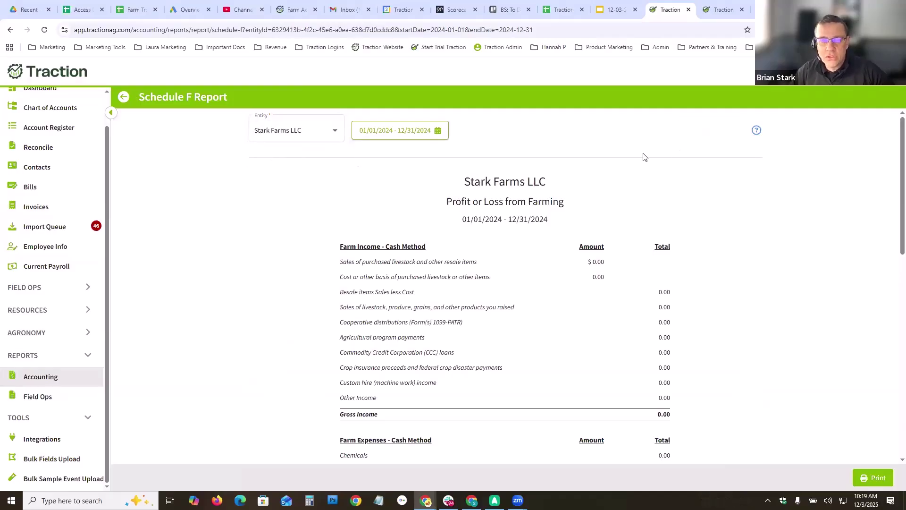
# - Set the Schedule F end date to 12/31/2025, apply the range, and review the farm income and expense lines
pyautogui.click(437, 132)
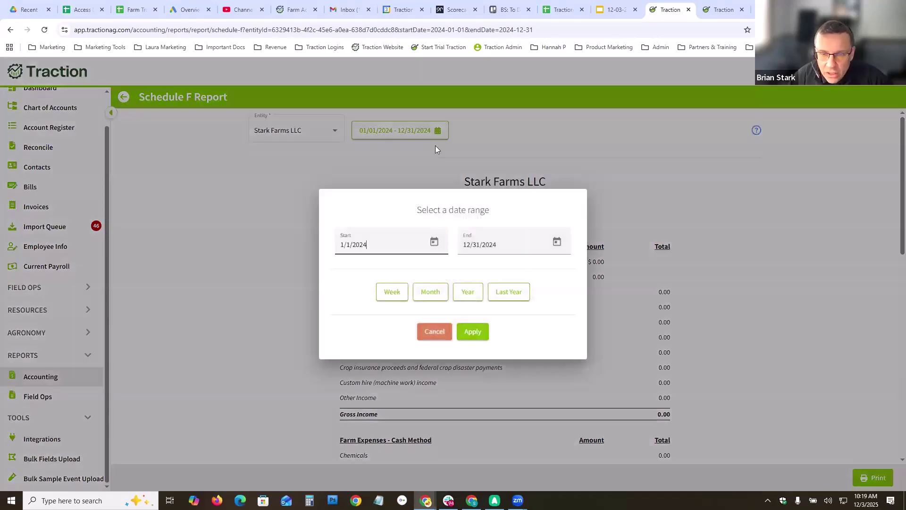
pyautogui.click(501, 243)
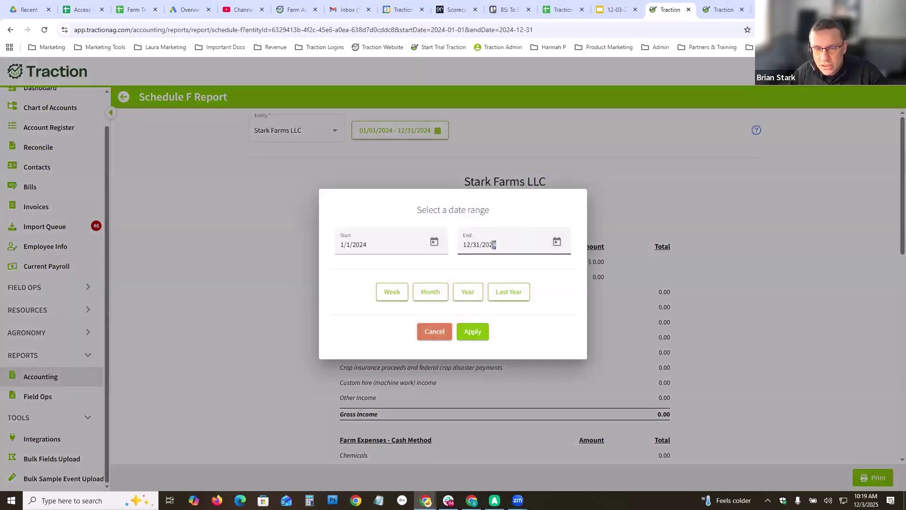
pyautogui.write('5')
pyautogui.click(474, 332)
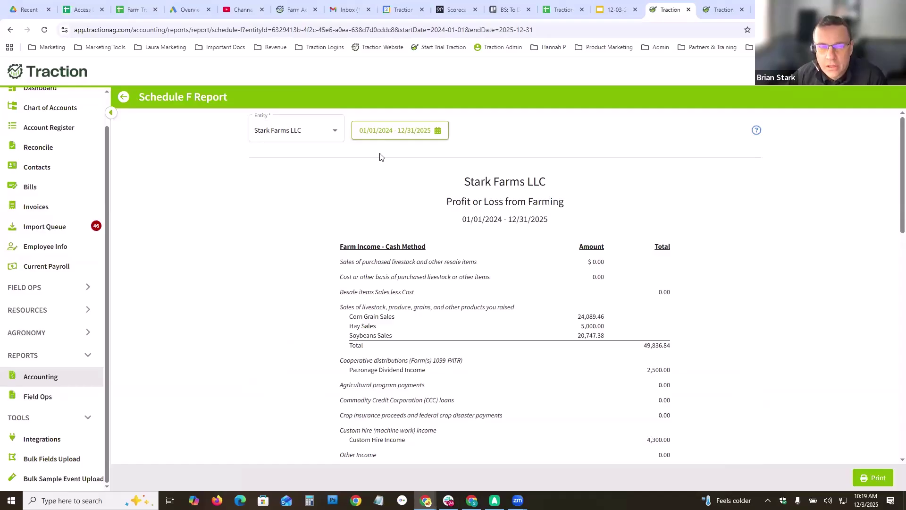
pyautogui.scroll(-1, 740, 313)
pyautogui.scroll(-3, 740, 314)
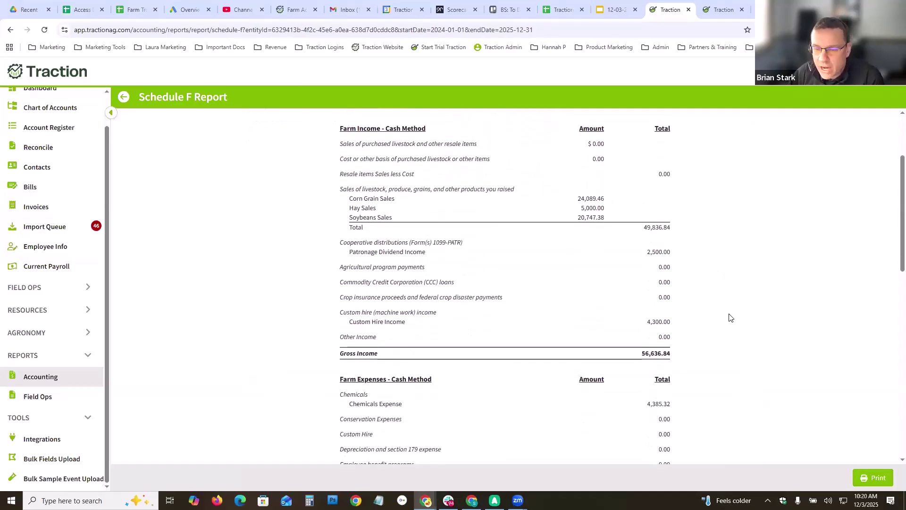
pyautogui.scroll(3, 894, 231)
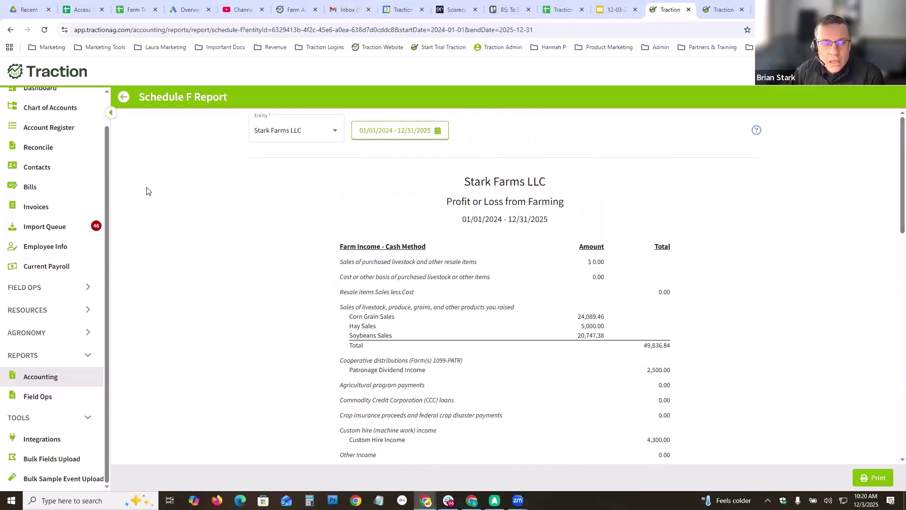
# - Open the account register for Huntington Checking and look through its 2025 transactions for flagged, uncategorized entries
pyautogui.moveTo(107, 178); pyautogui.dragTo(97, 145)
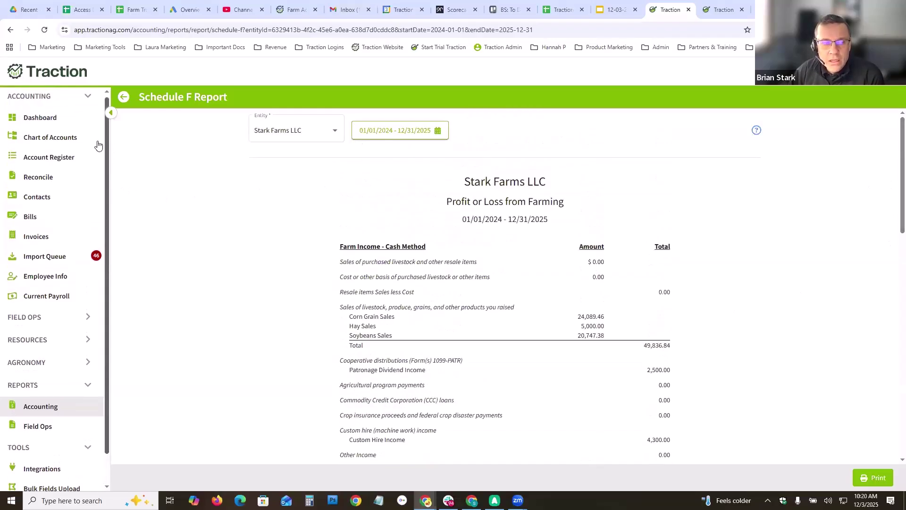
pyautogui.click(42, 163)
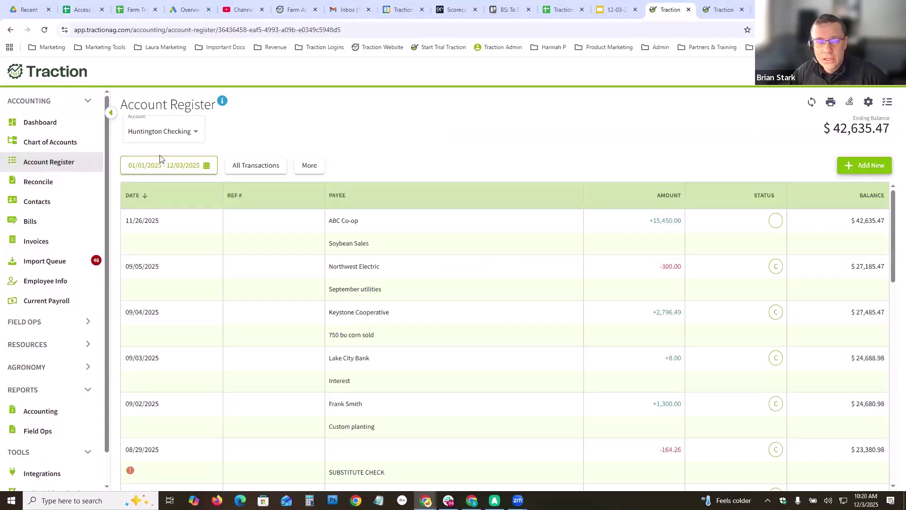
pyautogui.click(196, 132)
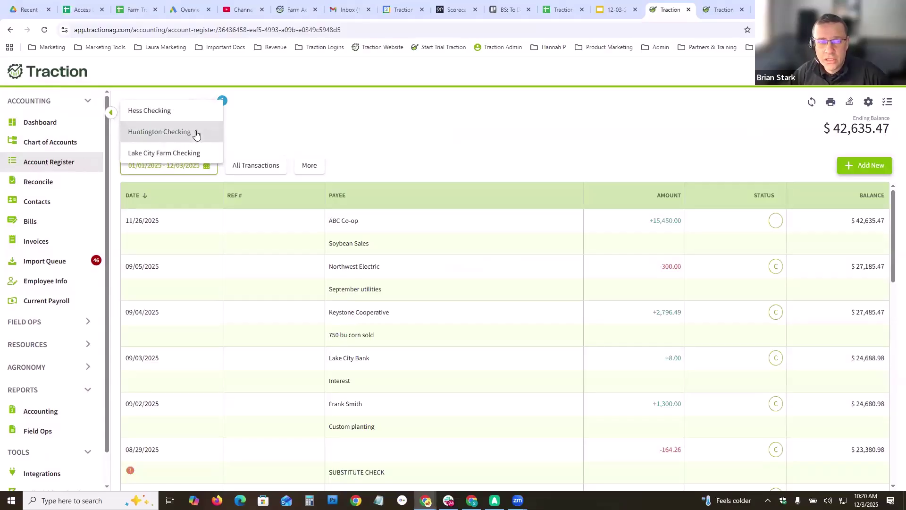
pyautogui.click(170, 137)
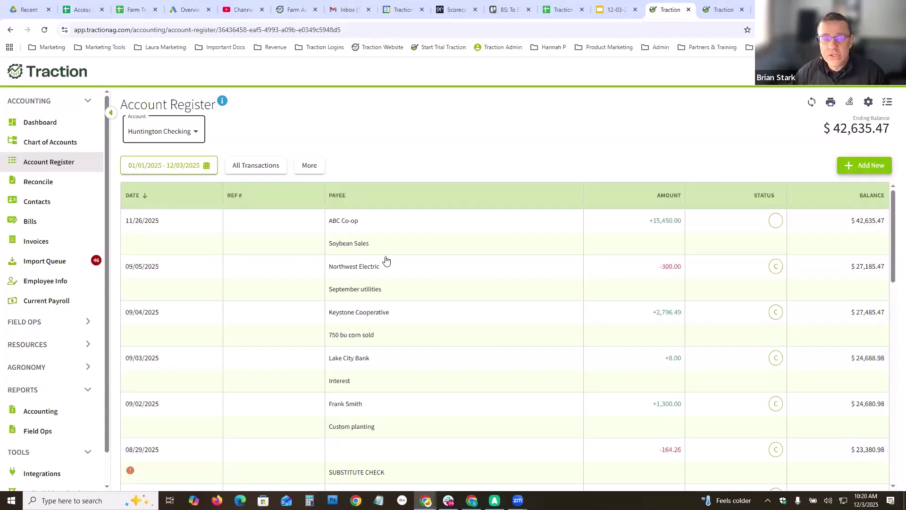
pyautogui.scroll(-2, 397, 318)
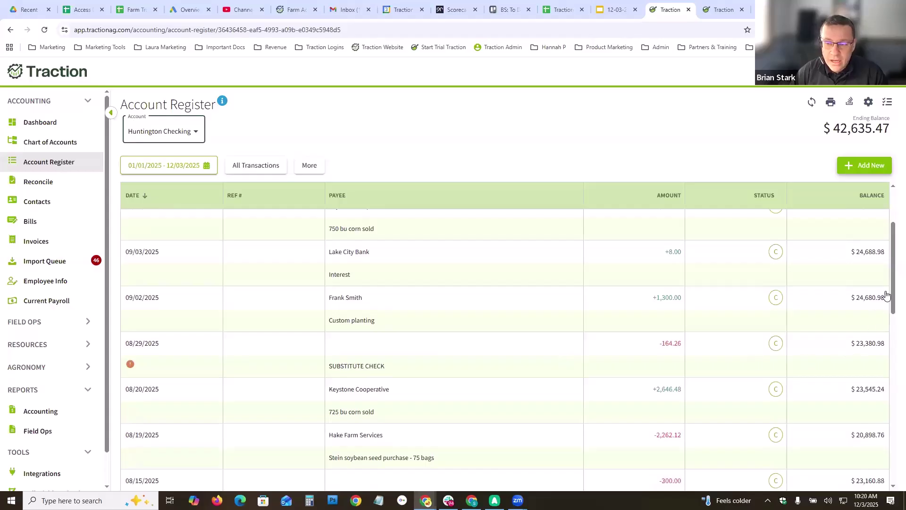
pyautogui.scroll(-2, 746, 340)
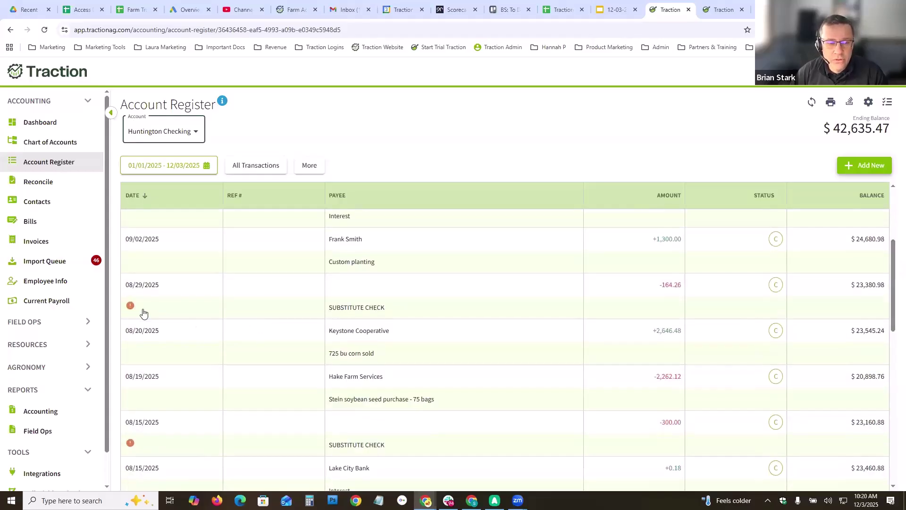
pyautogui.moveTo(893, 297); pyautogui.dragTo(789, 320)
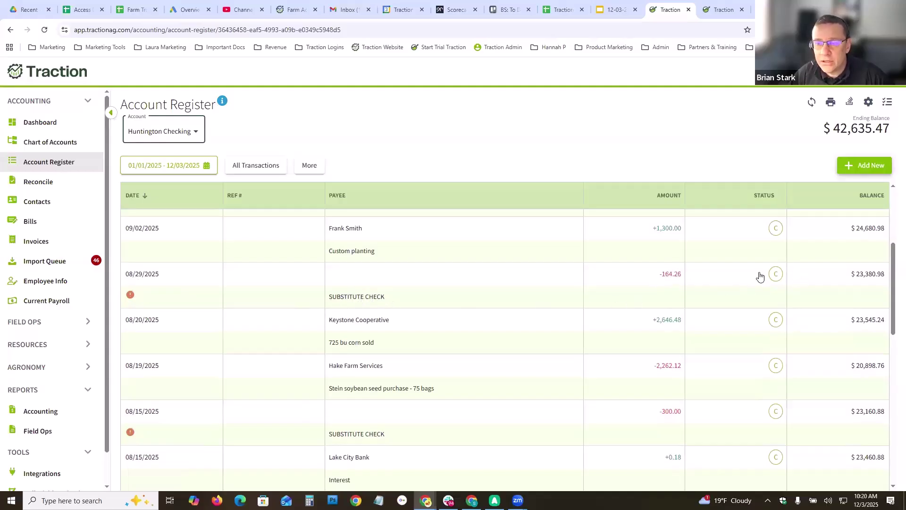
# - Open the flagged 08/29/2025 SUBSTITUTE CHECK payment for editing and set its contact to Truland Equipment
pyautogui.click(371, 282)
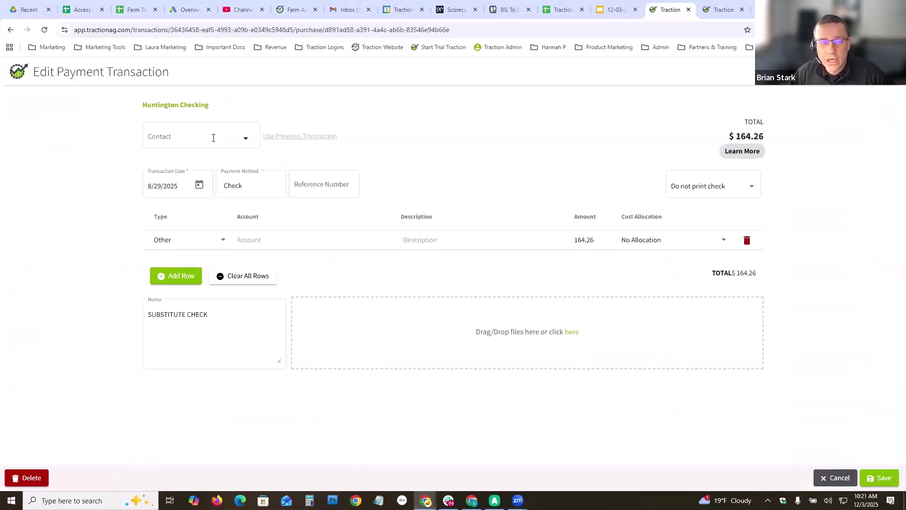
pyautogui.click(246, 141)
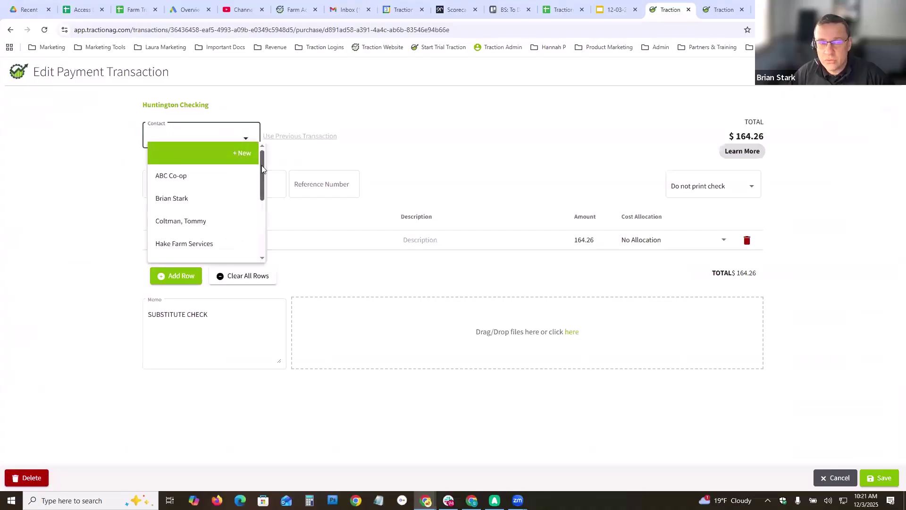
pyautogui.moveTo(261, 165); pyautogui.dragTo(262, 219)
pyautogui.click(210, 232)
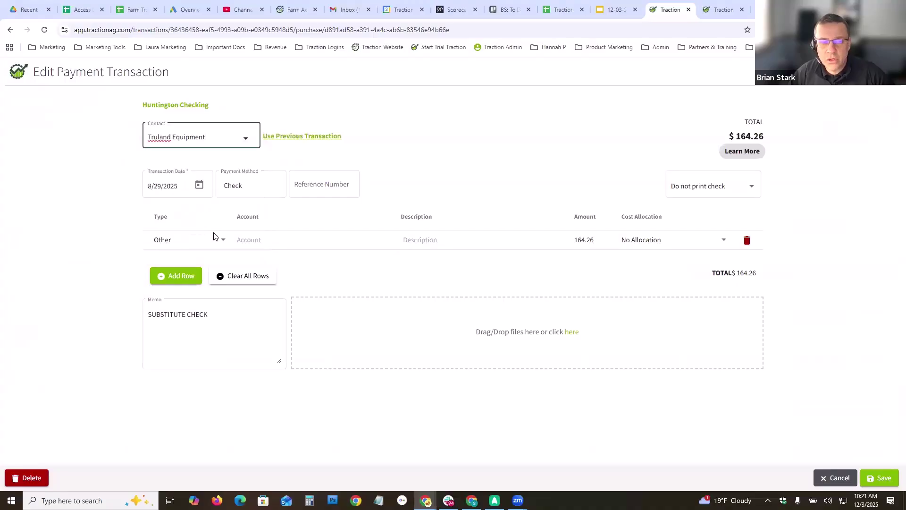
# - Categorize the payment's line as Repairs Expense - Equipment and describe it as Parts
pyautogui.click(257, 241)
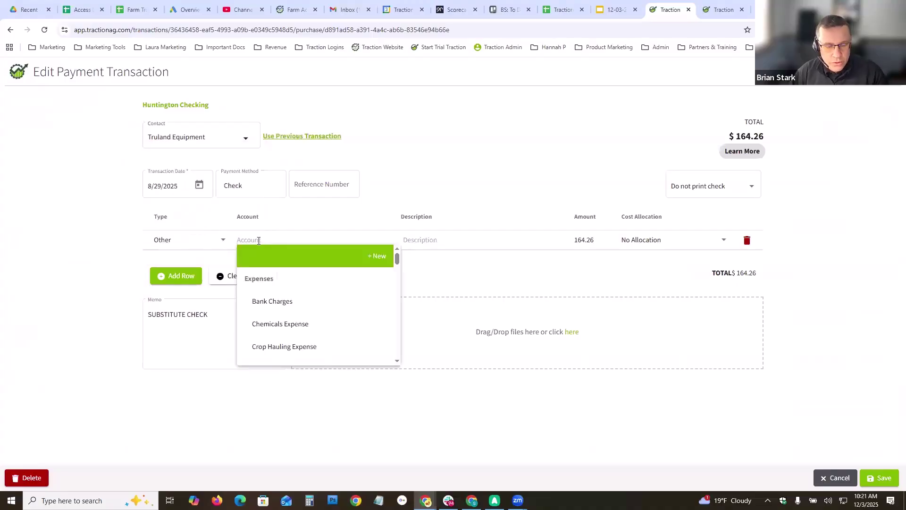
pyautogui.write('re')
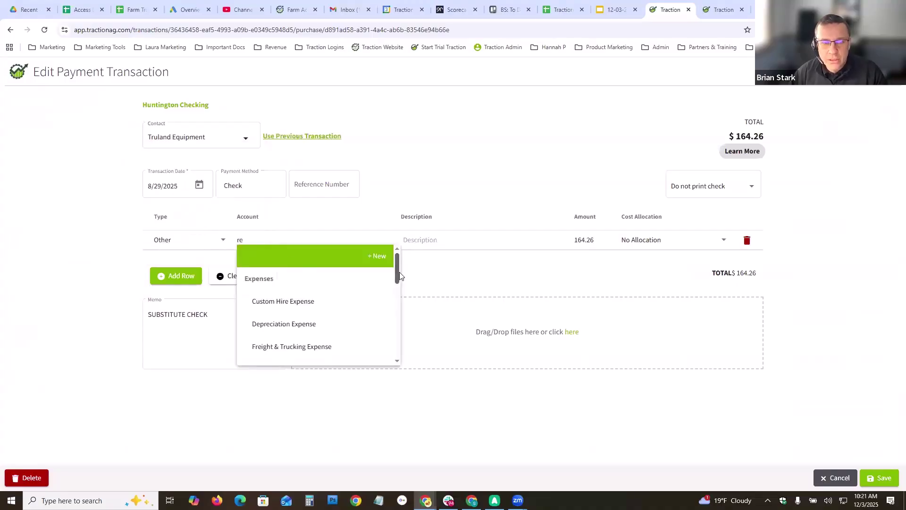
pyautogui.scroll(-1, 398, 291)
pyautogui.scroll(-2, 398, 290)
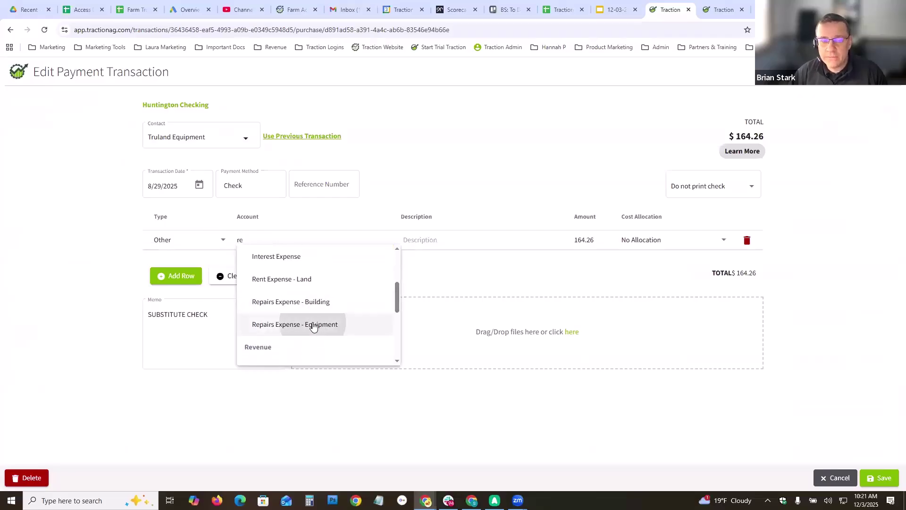
pyautogui.click(313, 325)
pyautogui.click(427, 239)
pyautogui.write('Parts')
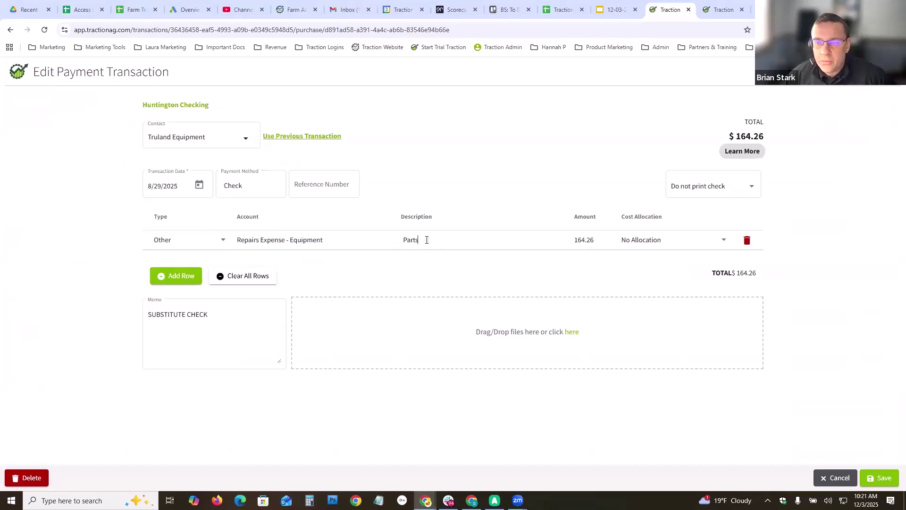
# - Allocate the full cost of the Parts line to the JD 8245R Tractor under equipment cost allocation and apply it
pyautogui.click(637, 244)
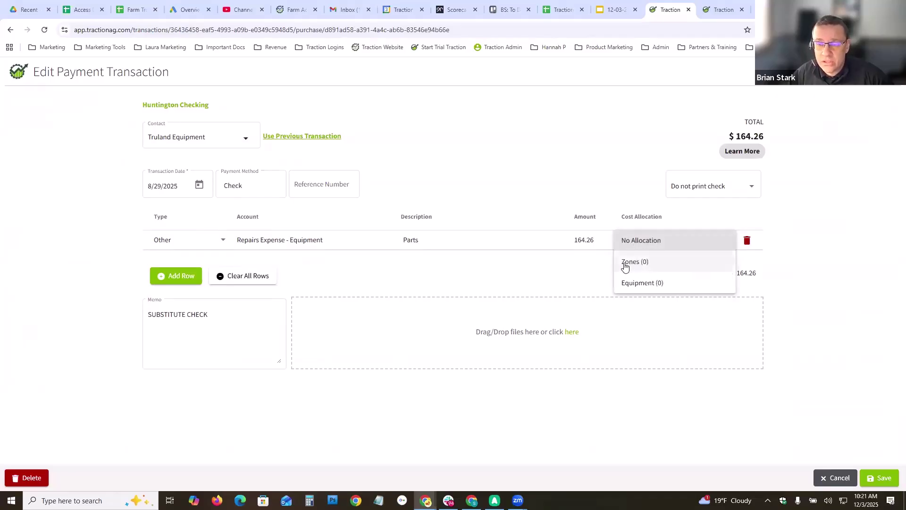
pyautogui.click(641, 283)
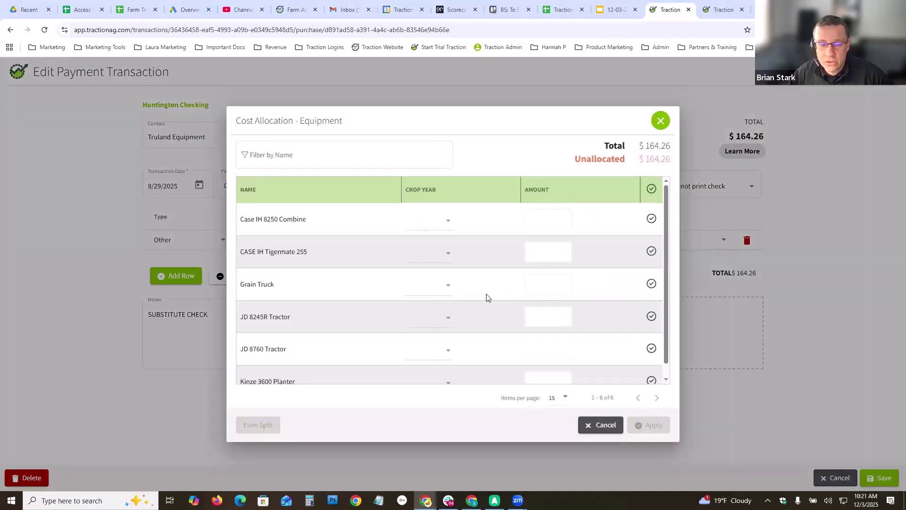
pyautogui.scroll(-1, 446, 348)
pyautogui.scroll(1, 448, 352)
pyautogui.scroll(-1, 446, 354)
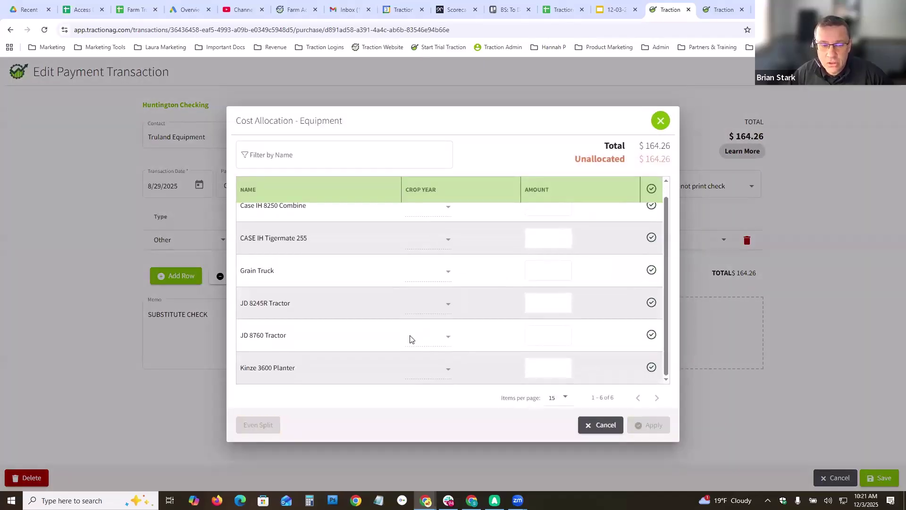
pyautogui.click(651, 304)
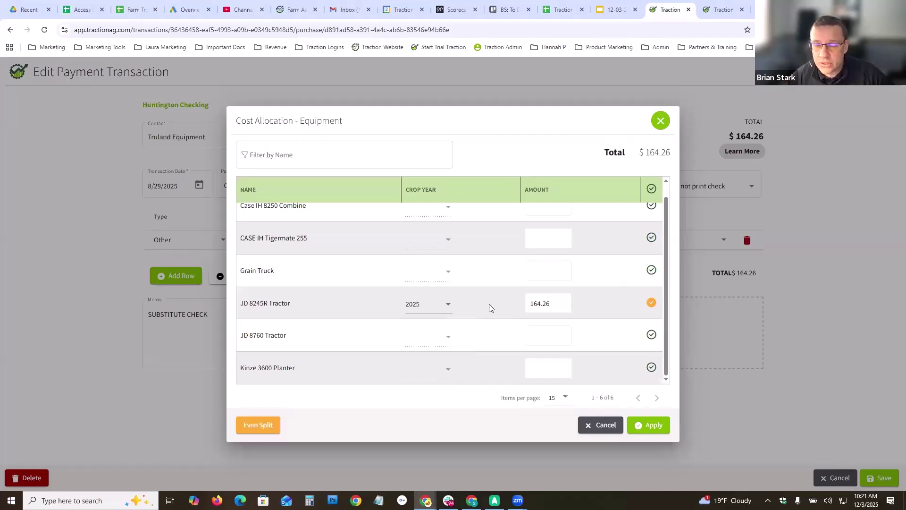
pyautogui.click(653, 425)
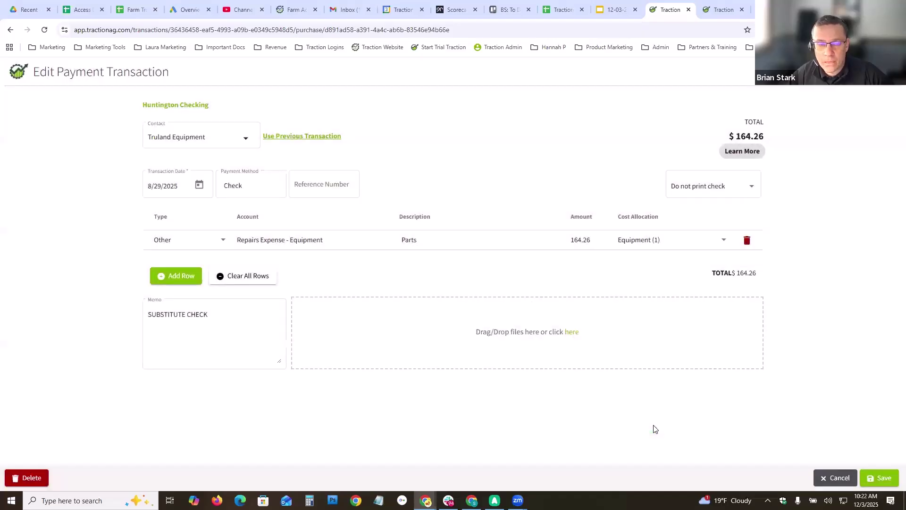
# - Replace the payment's memo with "Repairs for JD Tractor" and save the transaction
pyautogui.click(222, 331)
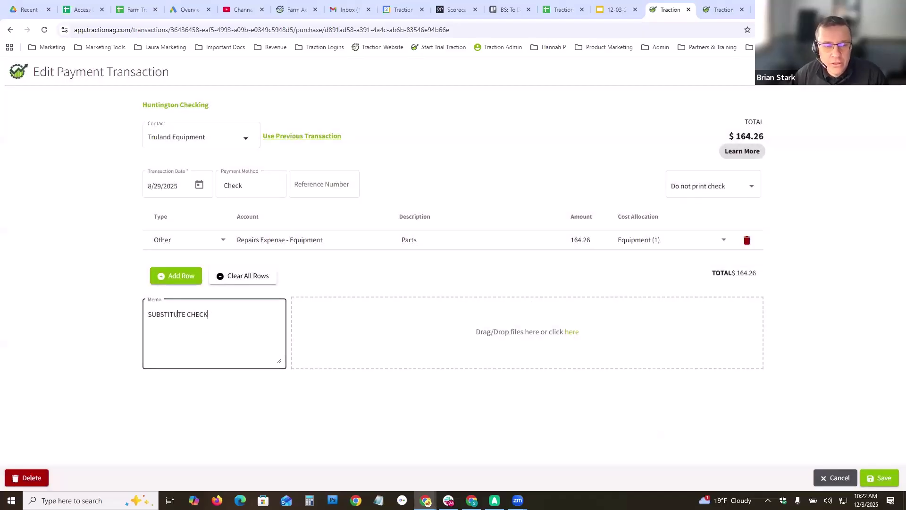
pyautogui.moveTo(208, 315); pyautogui.dragTo(146, 317)
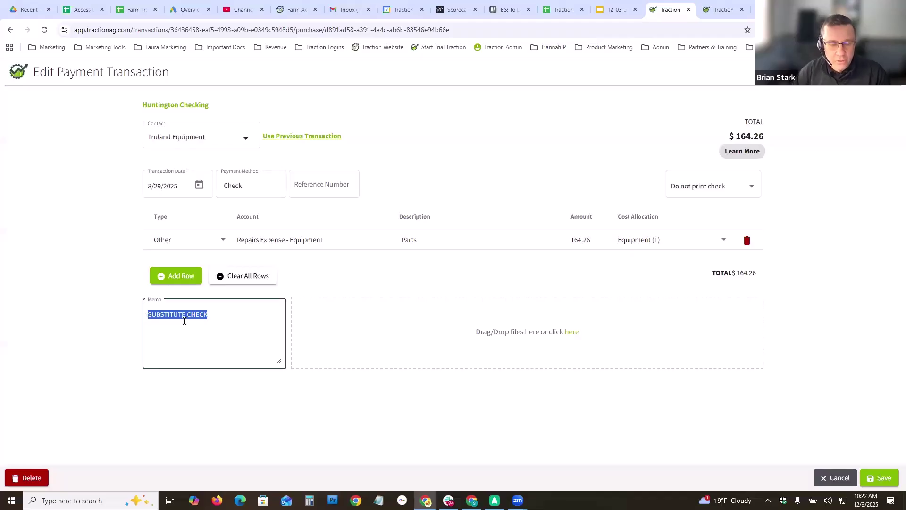
pyautogui.write('Repairs for JD Tractor')
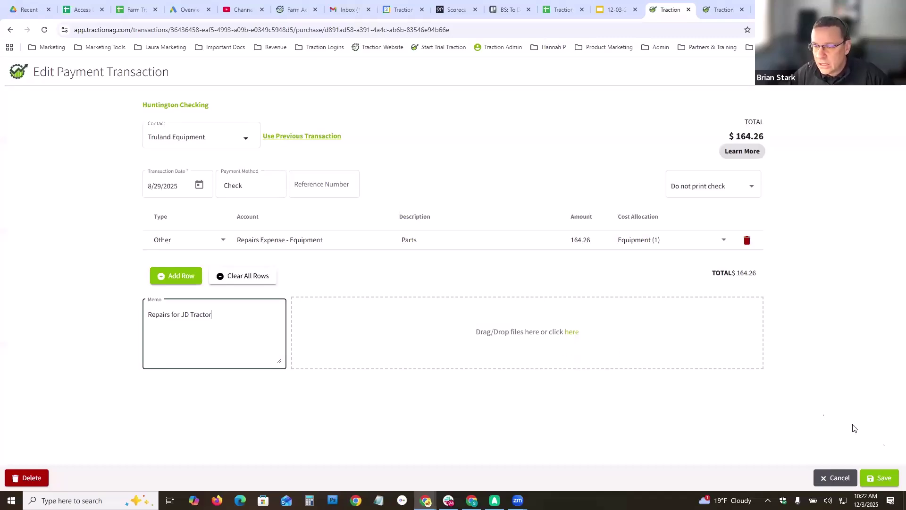
pyautogui.click(884, 480)
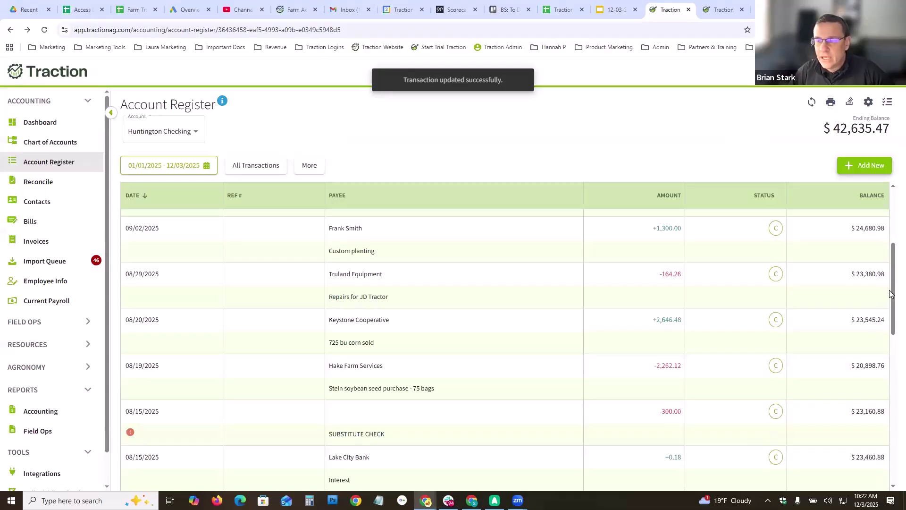
# - Create a new Huntington Checking payment to the landlord contact with a total of 3700 and Check as the payment method
pyautogui.moveTo(893, 275); pyautogui.dragTo(892, 224)
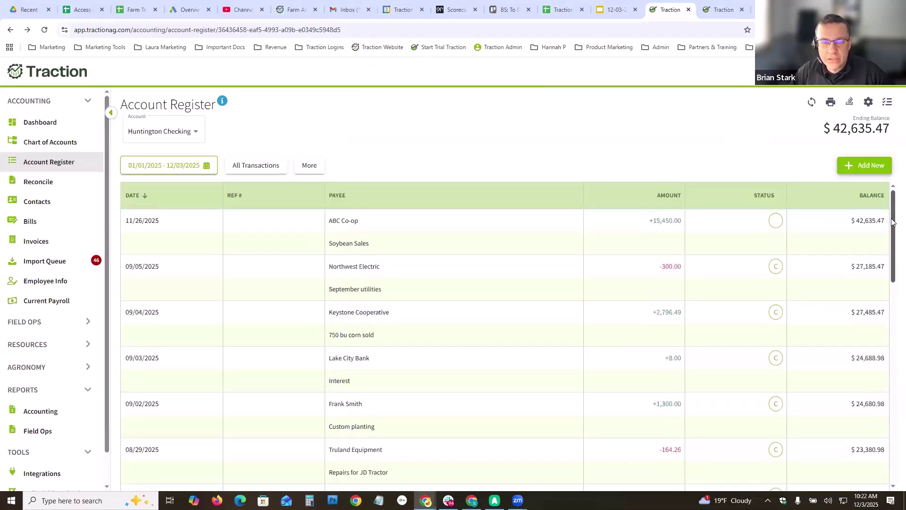
pyautogui.scroll(-1, 528, 365)
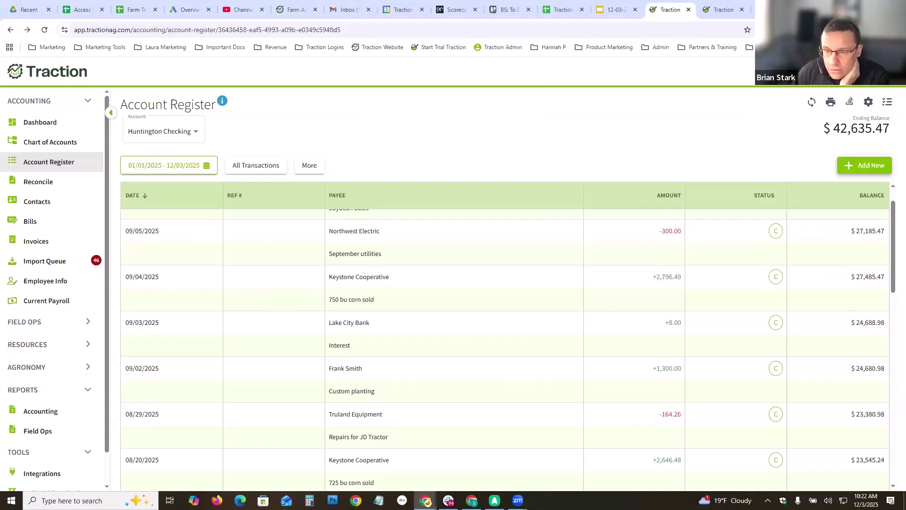
pyautogui.scroll(-1, 614, 349)
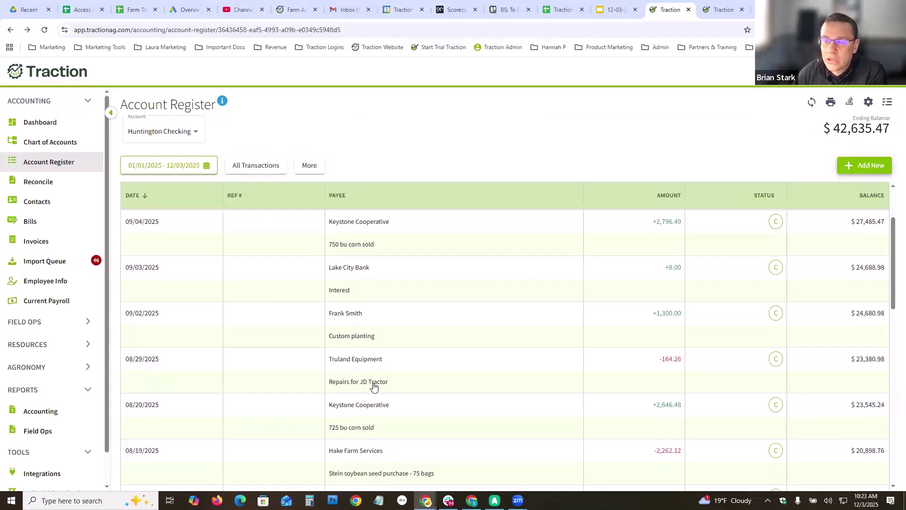
pyautogui.click(853, 166)
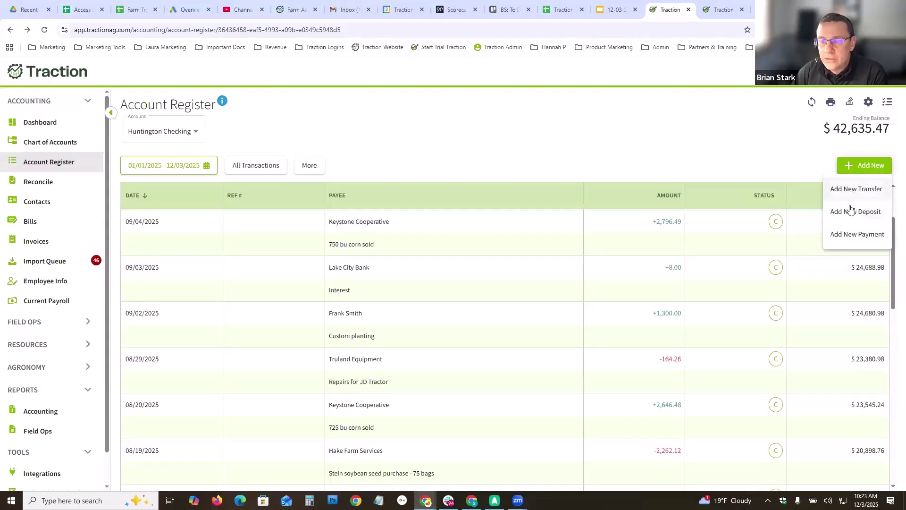
pyautogui.click(846, 237)
pyautogui.click(248, 116)
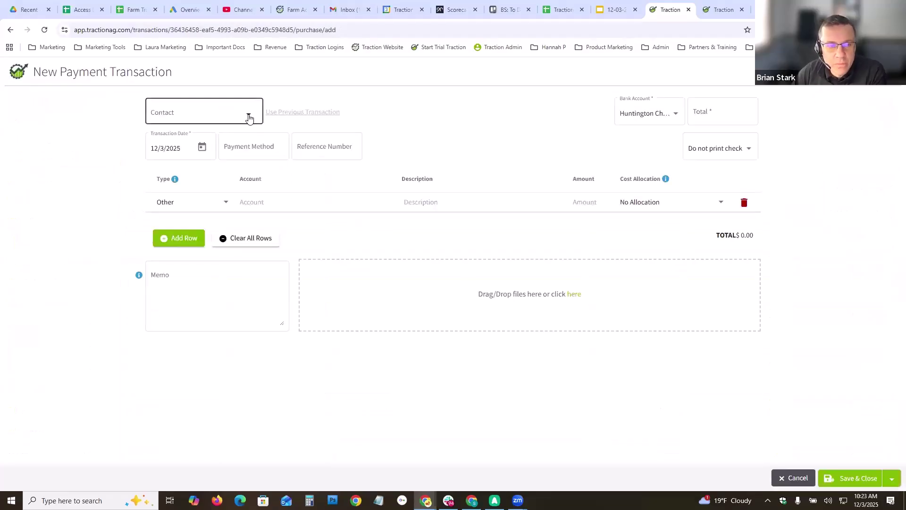
pyautogui.moveTo(265, 141); pyautogui.dragTo(264, 155)
pyautogui.click(209, 166)
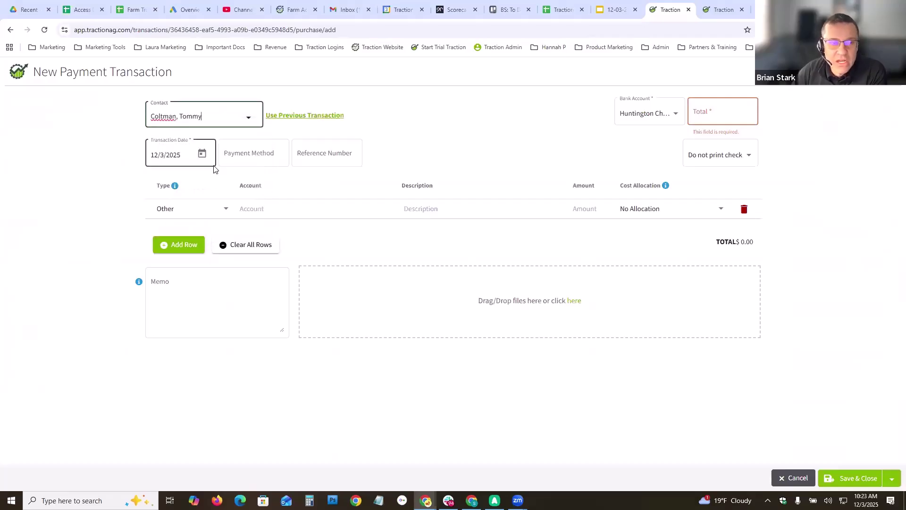
pyautogui.click(711, 114)
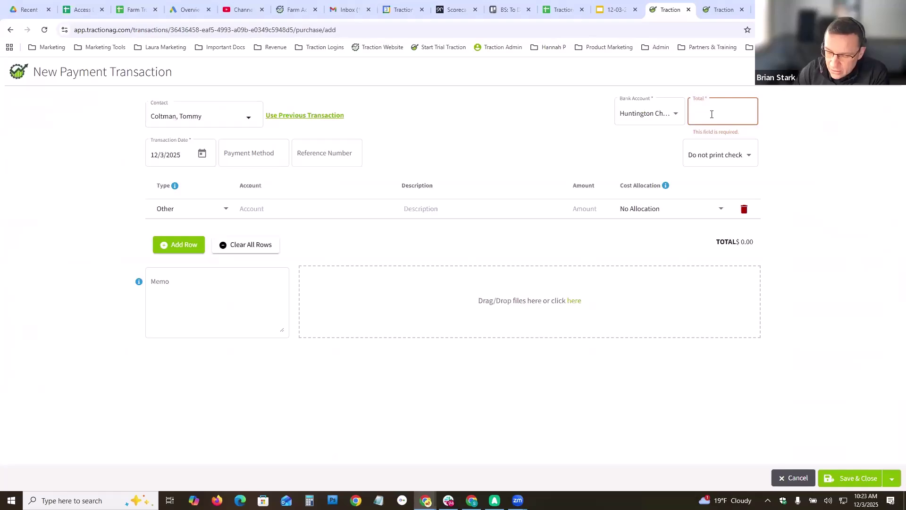
pyautogui.write('3700')
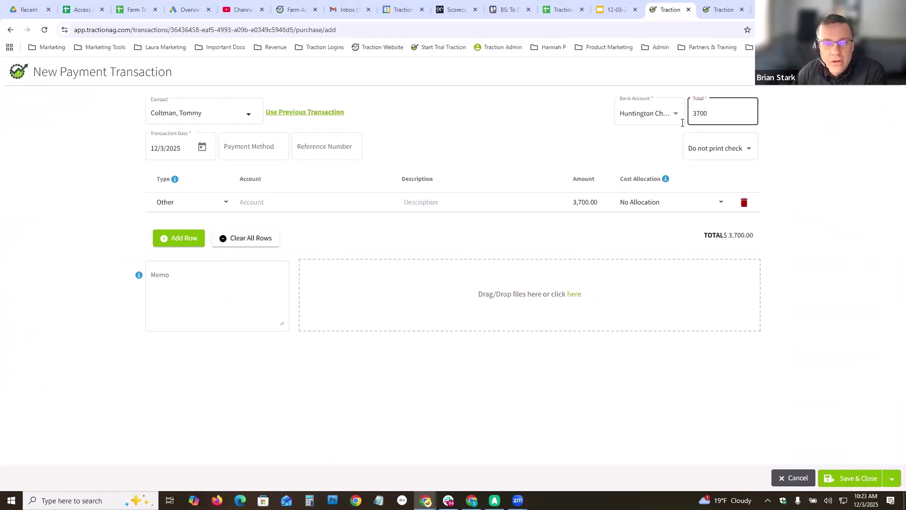
pyautogui.click(260, 150)
pyautogui.click(245, 241)
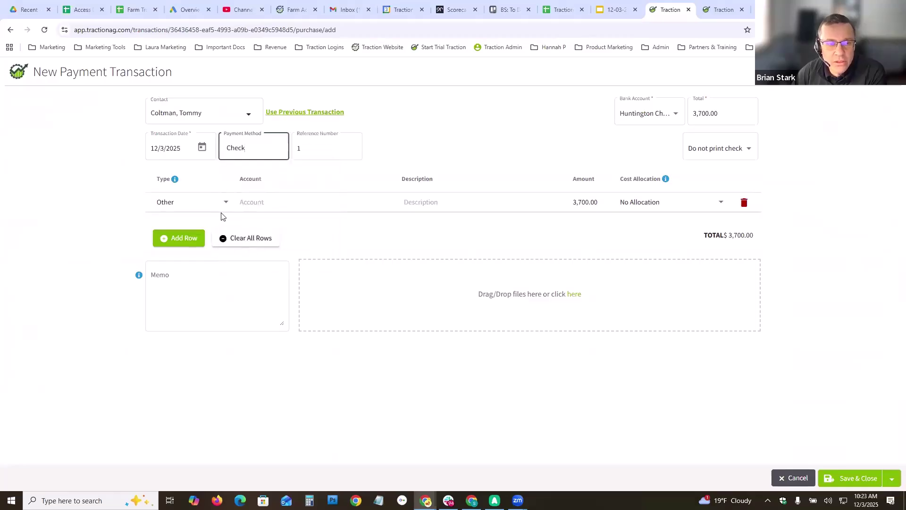
# - Assign the payment line to Rent Expense - Land, describe it as "25 acres", and enter the memo "Cash rent"
pyautogui.click(257, 200)
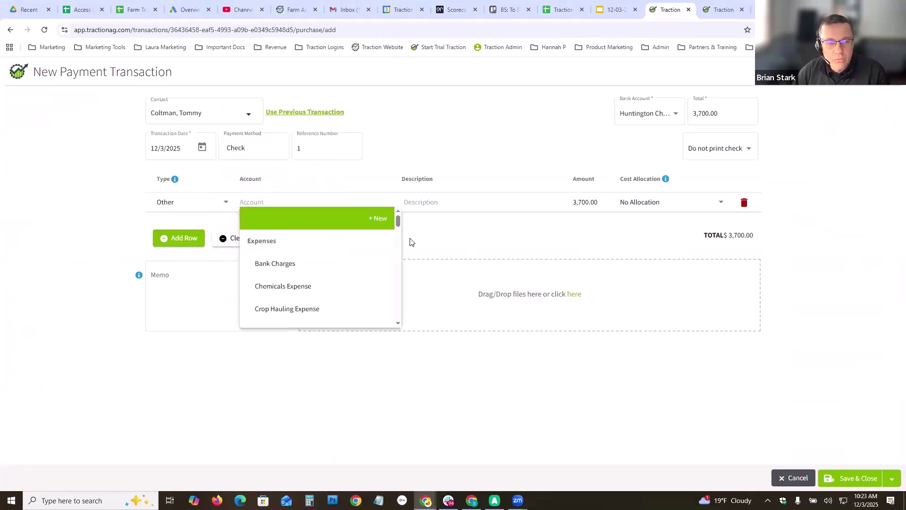
pyautogui.moveTo(399, 219); pyautogui.dragTo(399, 257)
pyautogui.click(399, 258)
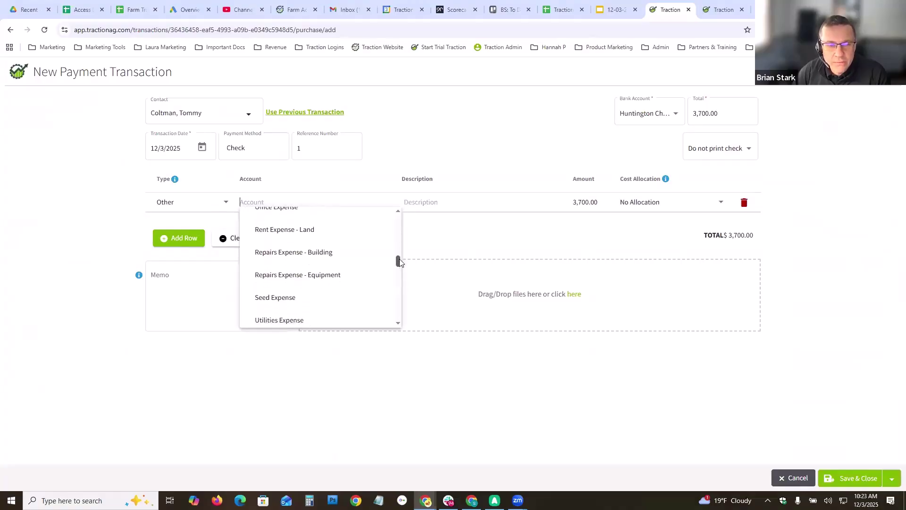
pyautogui.click(306, 234)
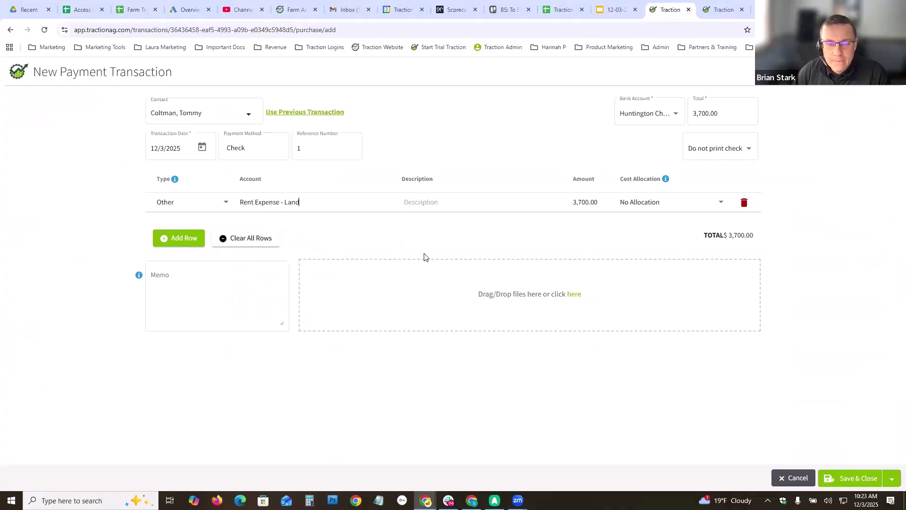
pyautogui.click(415, 204)
pyautogui.write('25 acres')
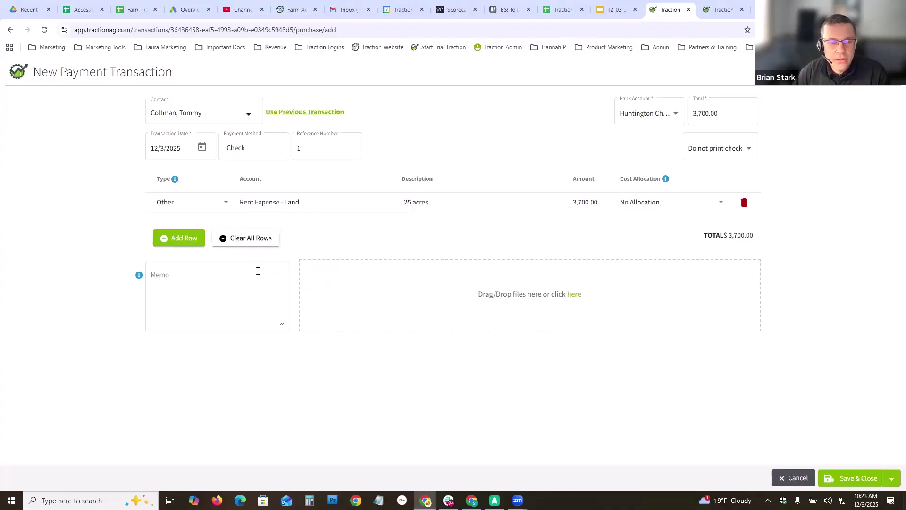
pyautogui.click(219, 273)
pyautogui.write('c')
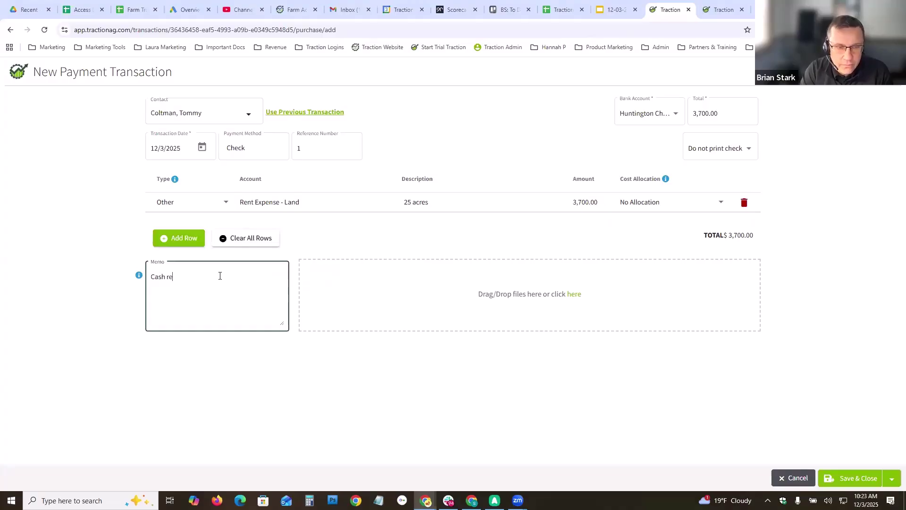
# - Allocate the rent to the landlord's 25.5 ac Corn Grain 2025 zone on Home Farm, and save and close the payment
pyautogui.click(633, 204)
pyautogui.click(644, 224)
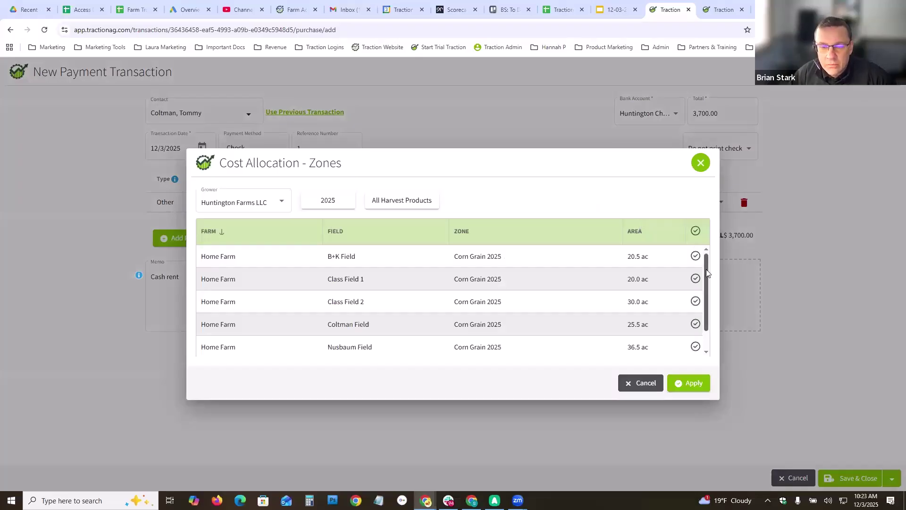
pyautogui.scroll(-1, 392, 327)
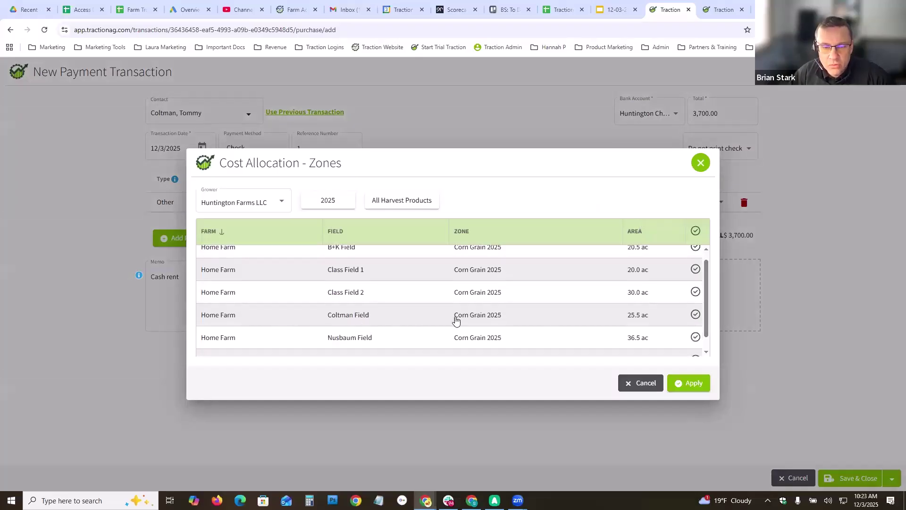
pyautogui.click(696, 314)
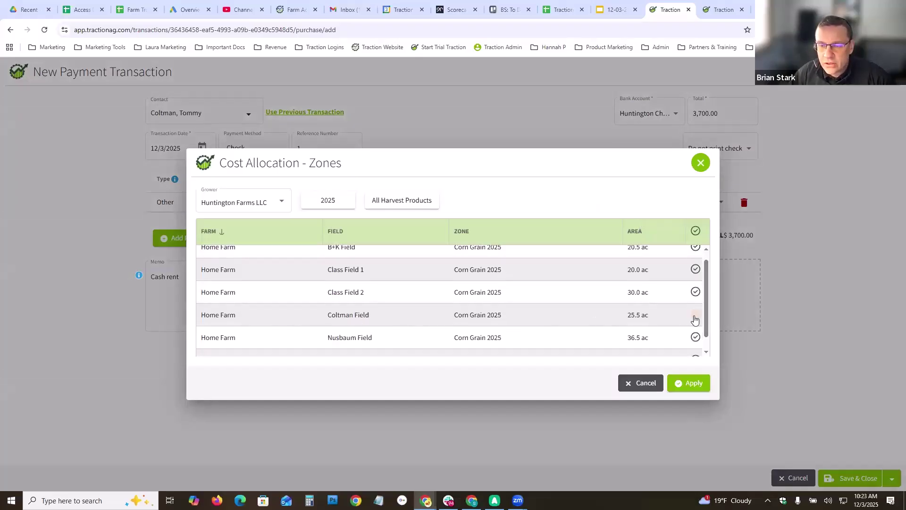
pyautogui.click(692, 384)
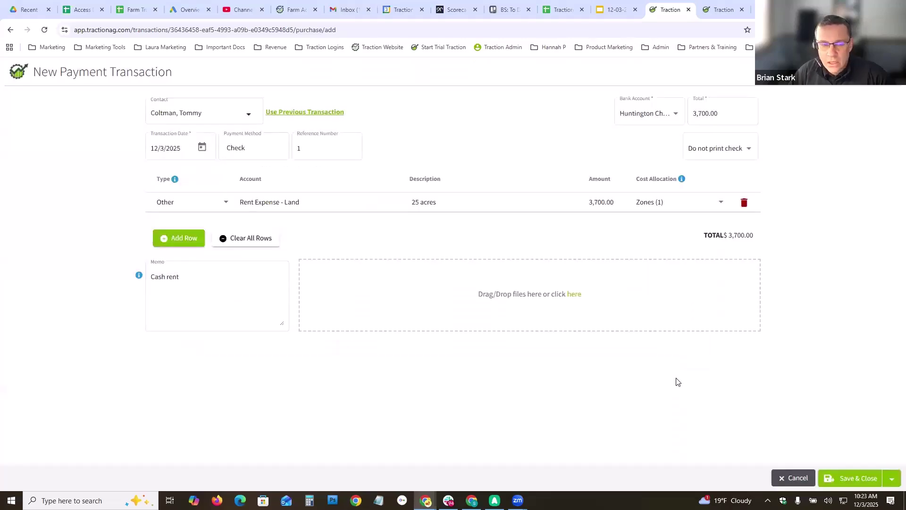
pyautogui.click(851, 478)
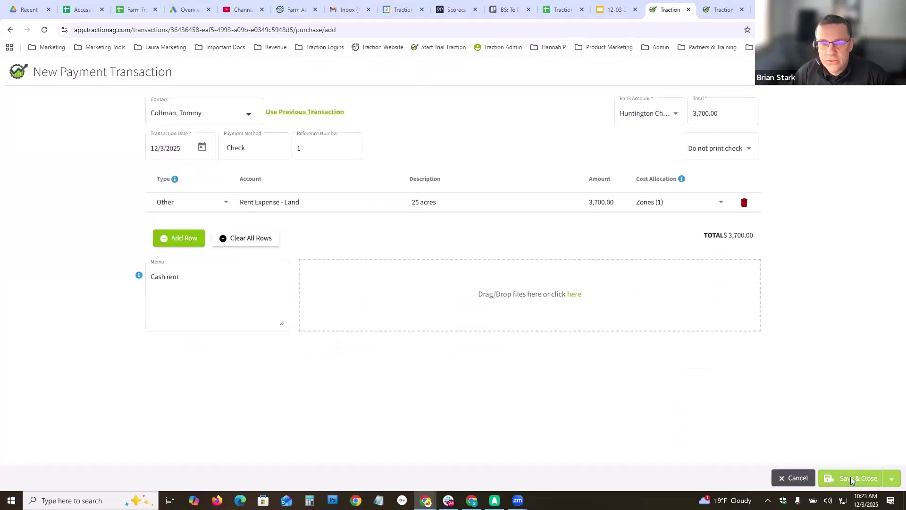
# - Review the farm's 2025 field records and check the field operations import queue, ending back on the field records list
pyautogui.scroll(2, 892, 250)
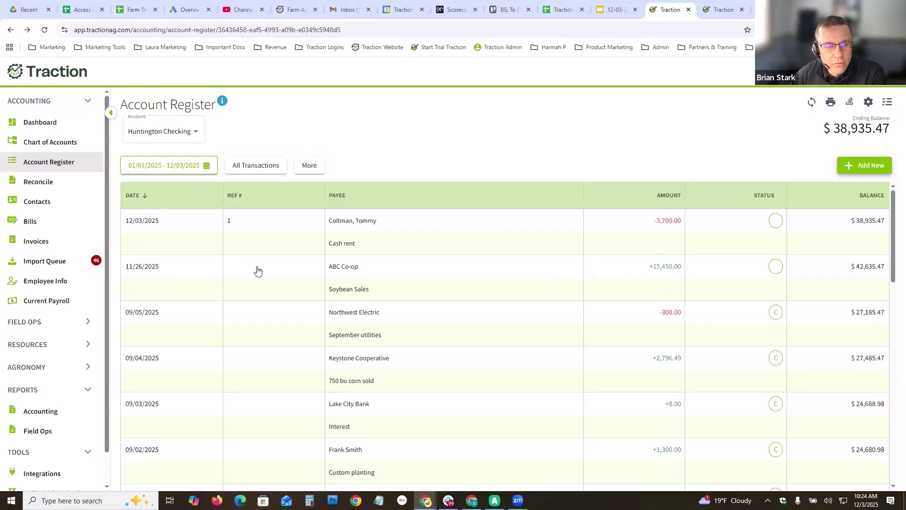
pyautogui.scroll(-1, 103, 356)
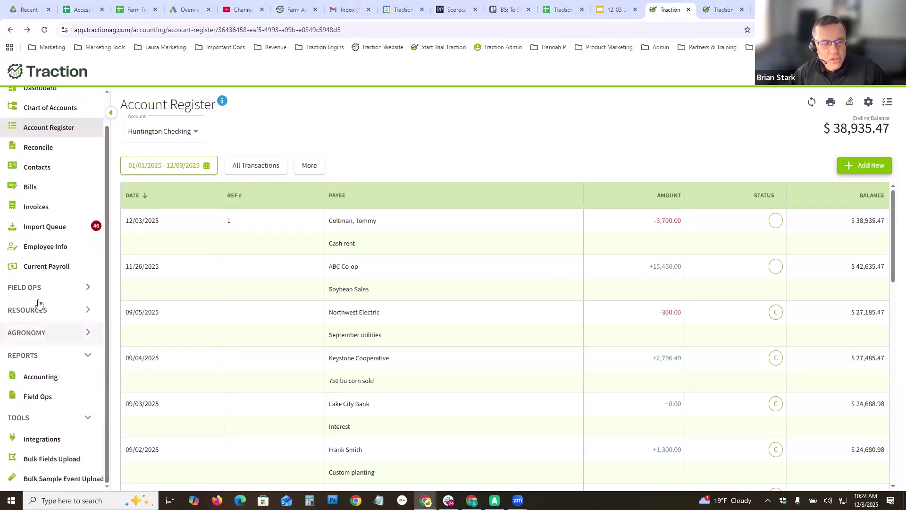
pyautogui.click(88, 288)
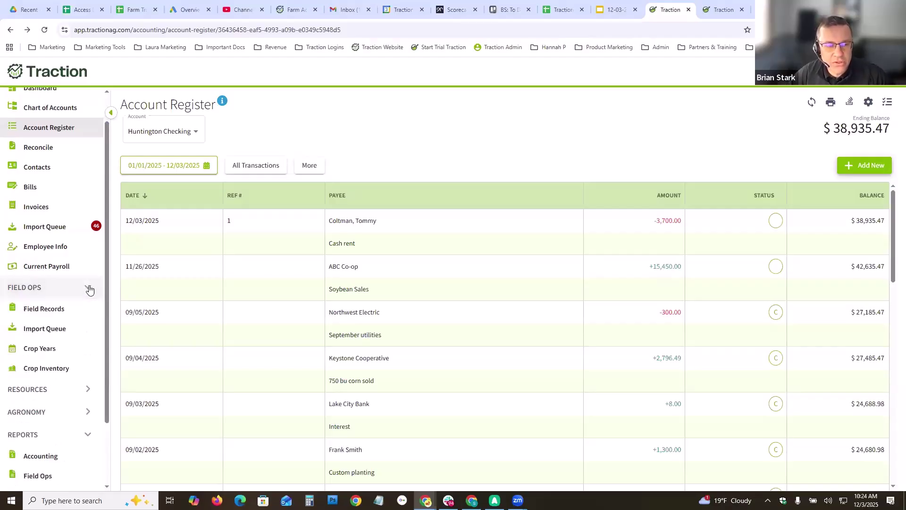
pyautogui.click(38, 312)
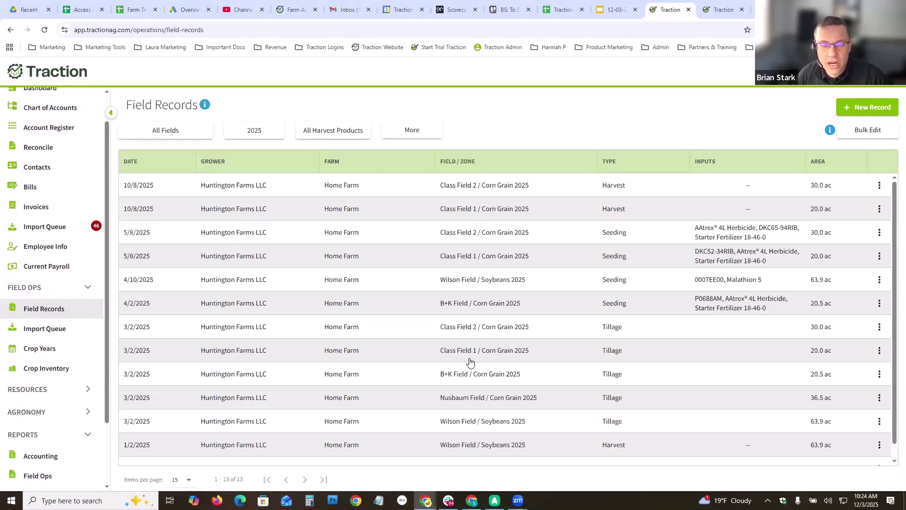
pyautogui.click(45, 331)
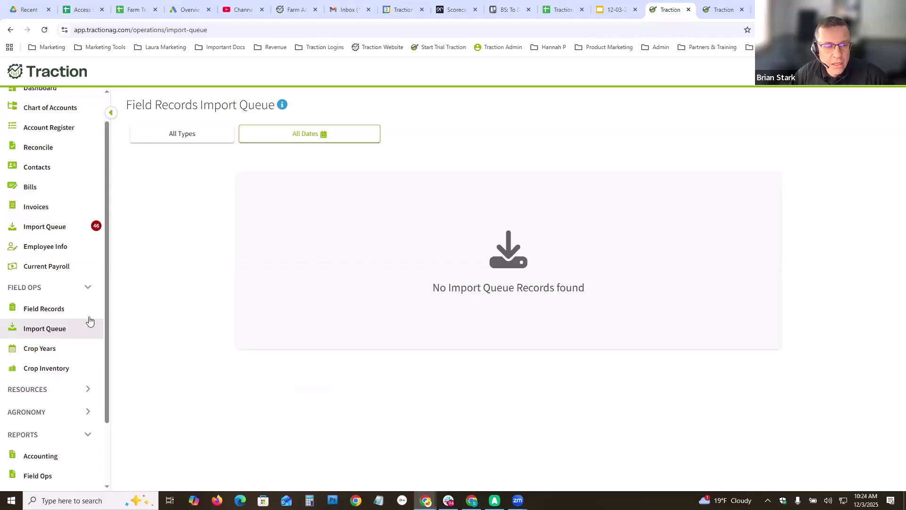
pyautogui.click(49, 311)
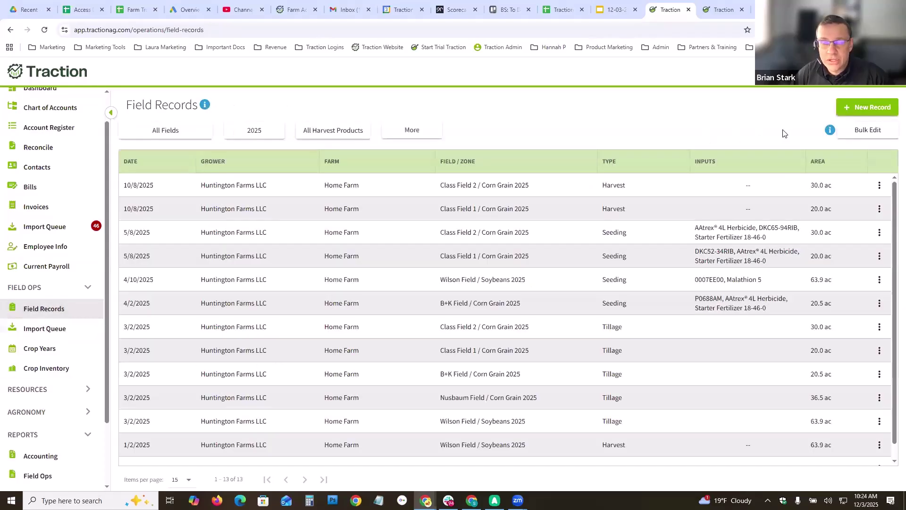
# - Start a new Seeding field record for the 25.5 ac Corn Grain 2025 zone on Home Farm
pyautogui.click(857, 110)
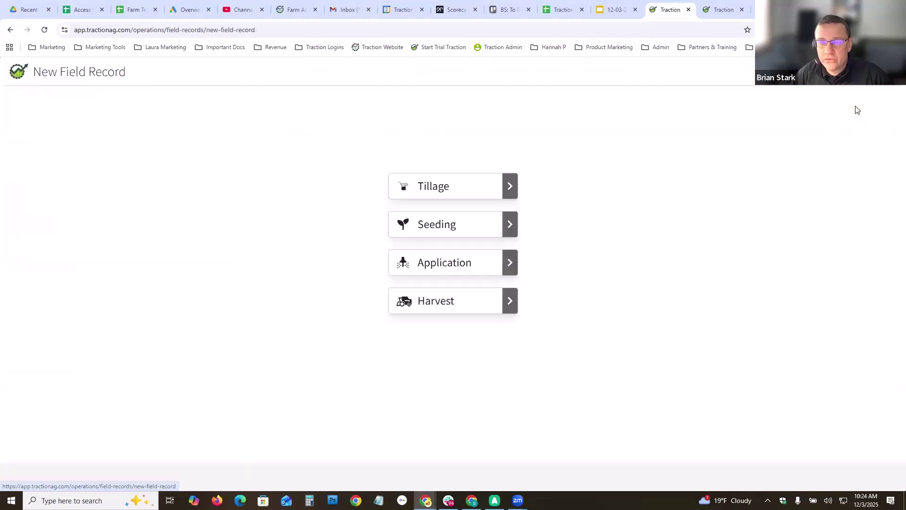
pyautogui.click(443, 226)
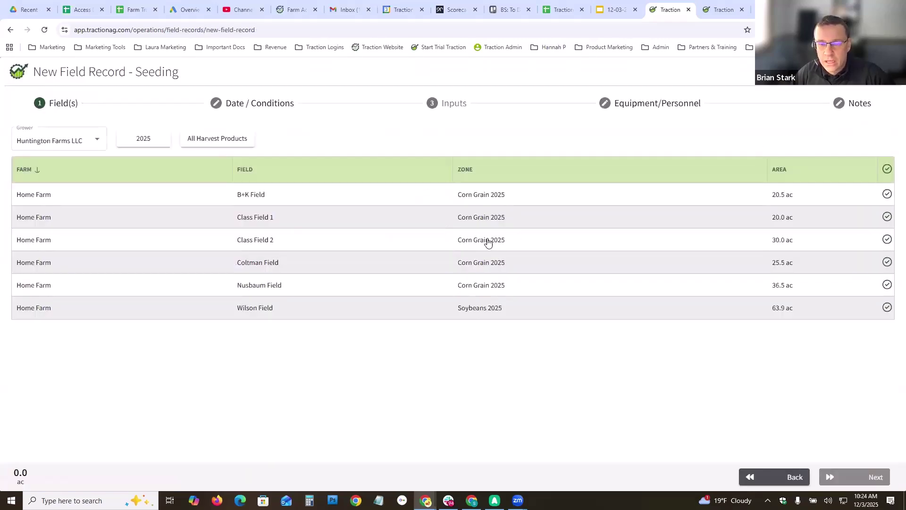
pyautogui.click(886, 262)
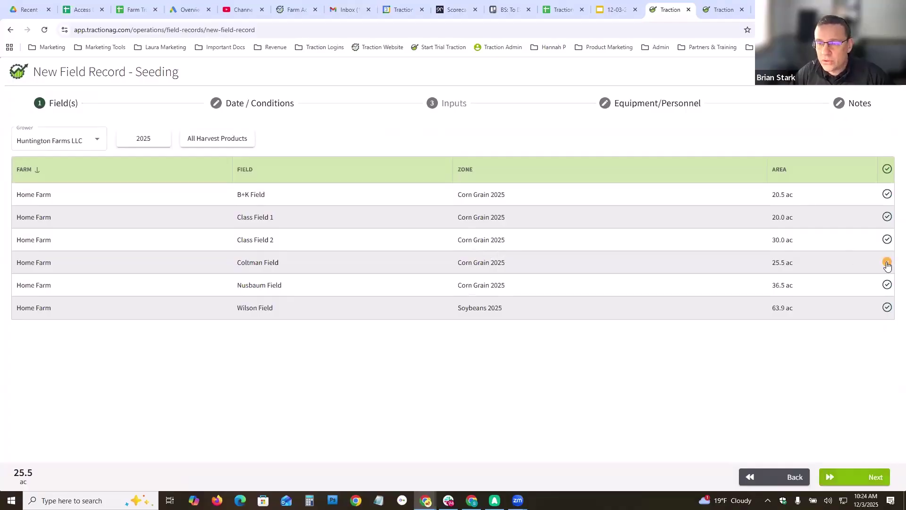
pyautogui.click(859, 479)
# - Set the seeding record's start and end dates to 5/3/2025
pyautogui.click(307, 190)
pyautogui.click(293, 184)
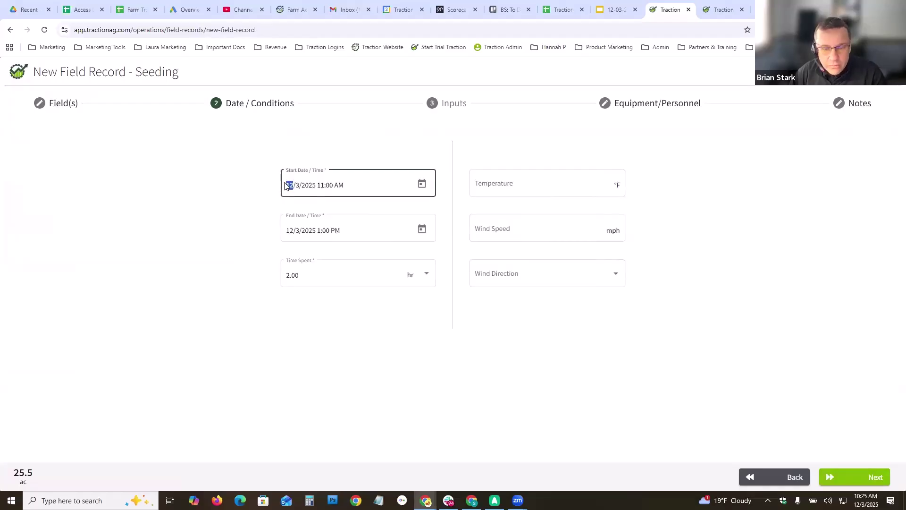
pyautogui.write('5')
pyautogui.click(292, 230)
pyautogui.write('5')
# - Record the seeding conditions as 65 °F with a 5 mph wind speed, choose a wind direction, and continue to the inputs
pyautogui.click(536, 190)
pyautogui.write('58')
pyautogui.hotkey('ctrl', 'a')
pyautogui.write('65')
pyautogui.click(506, 232)
pyautogui.write('5')
pyautogui.click(516, 273)
pyautogui.click(517, 306)
pyautogui.click(873, 476)
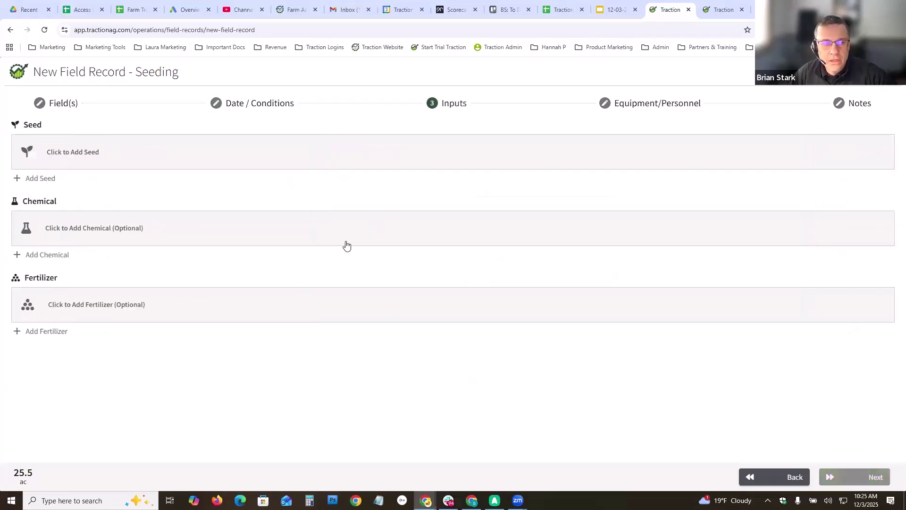
# - Add DKC52-34RIB as the seed input and set its quantity applied to 11 bags
pyautogui.click(75, 152)
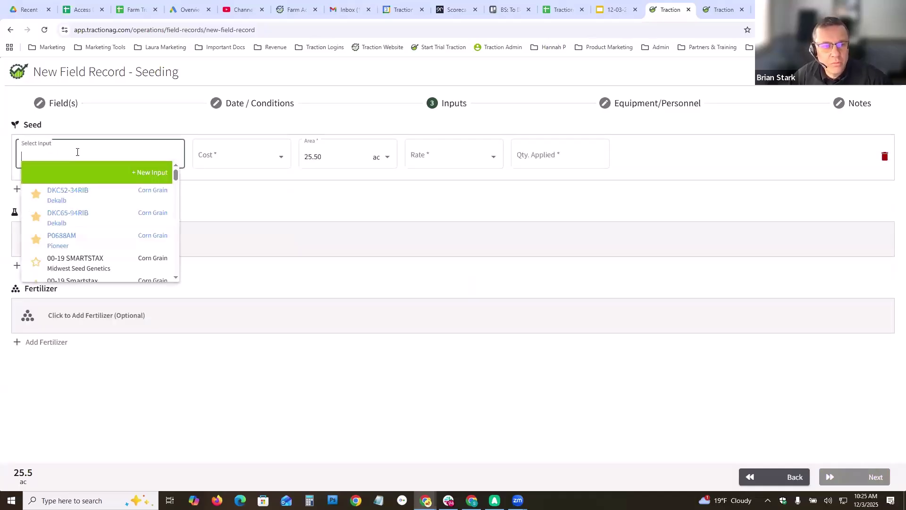
pyautogui.click(66, 198)
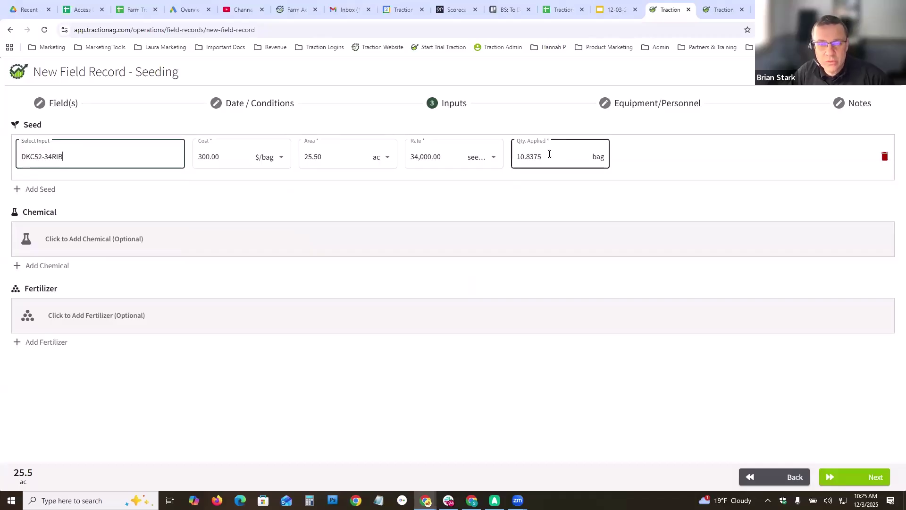
pyautogui.doubleClick(546, 156)
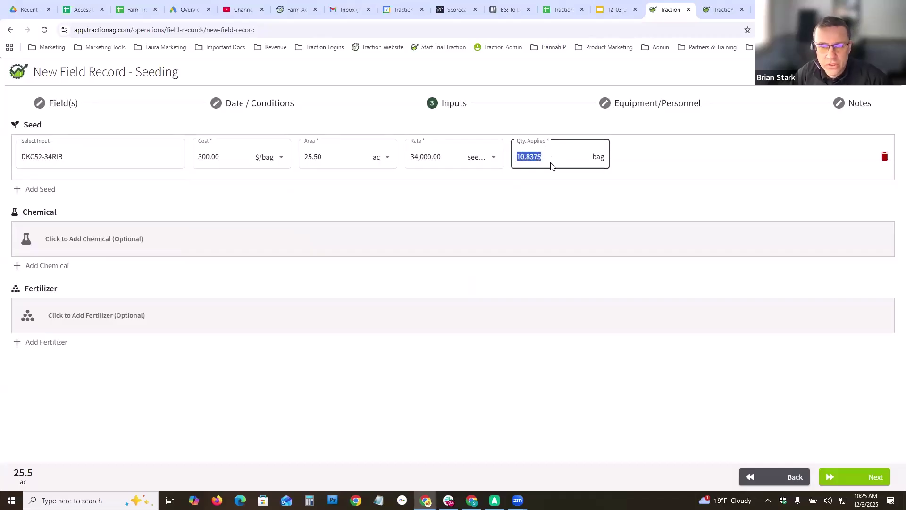
pyautogui.write('11')
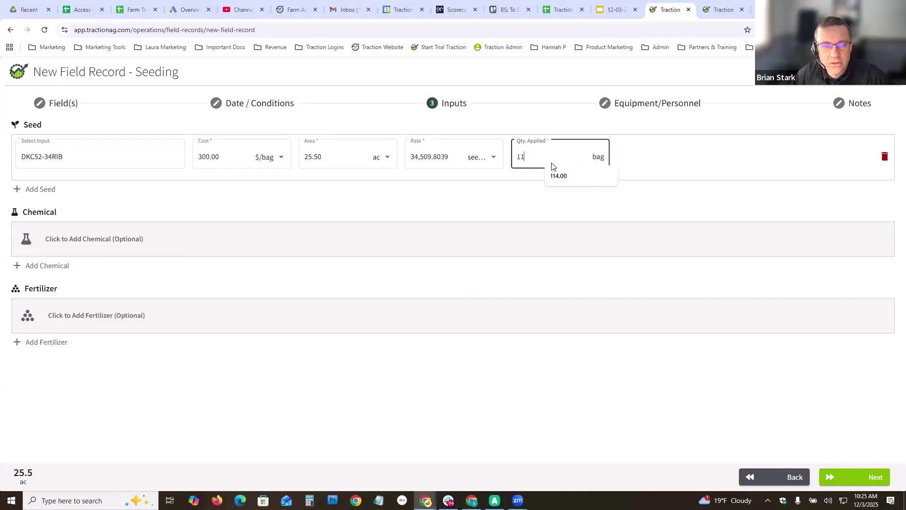
# - Add Strike 3 as the chemical and Starter Fertilizer 18-46-0 as the fertilizer, keeping the default rates, and continue to equipment and personnel
pyautogui.click(83, 239)
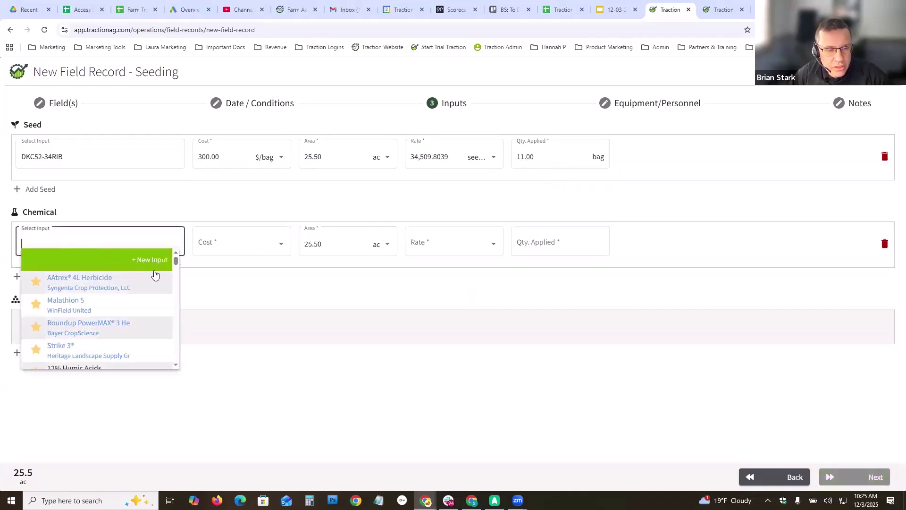
pyautogui.click(59, 350)
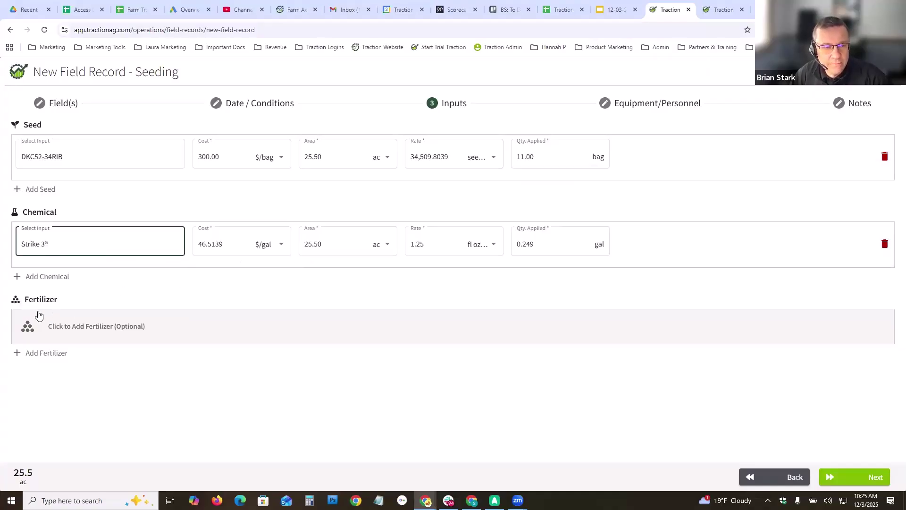
pyautogui.click(45, 353)
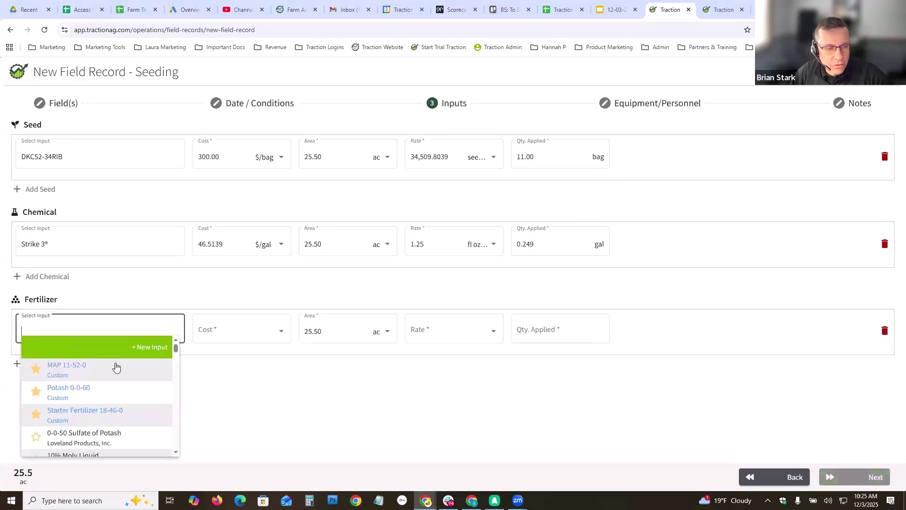
pyautogui.scroll(-1, 127, 391)
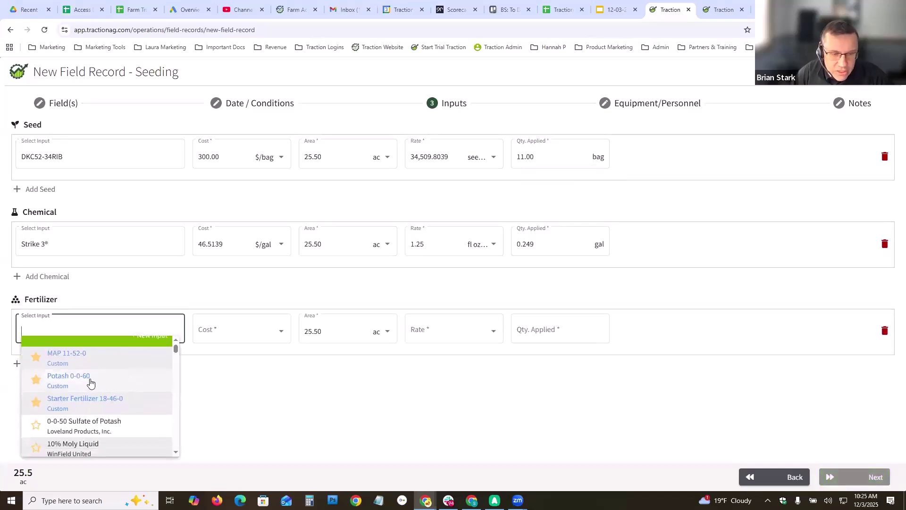
pyautogui.click(73, 403)
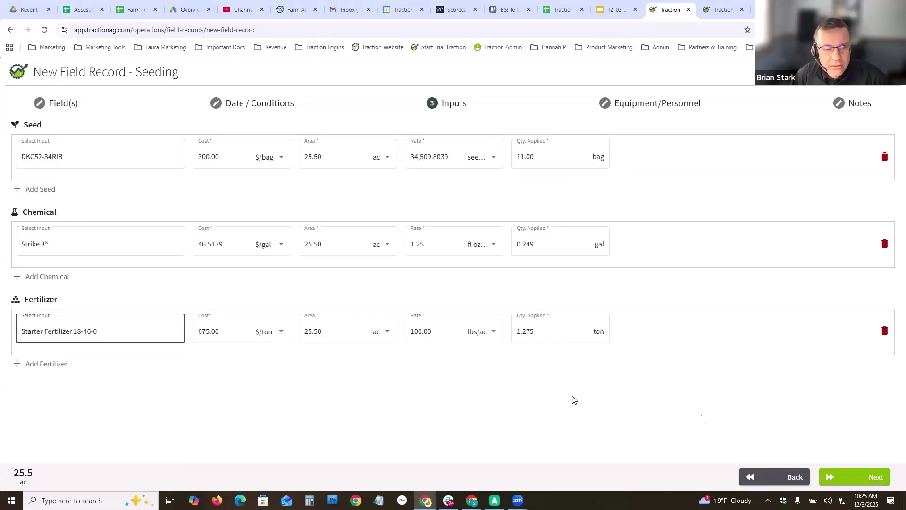
pyautogui.click(867, 481)
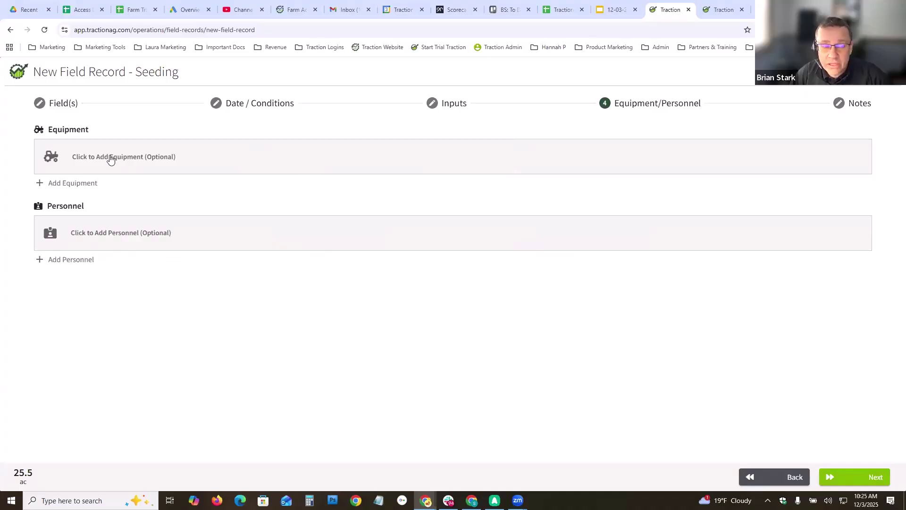
# - Add the JD 8245R Tractor and the Kinze 3600 Planter as the seeding record's equipment
pyautogui.click(110, 160)
pyautogui.click(112, 158)
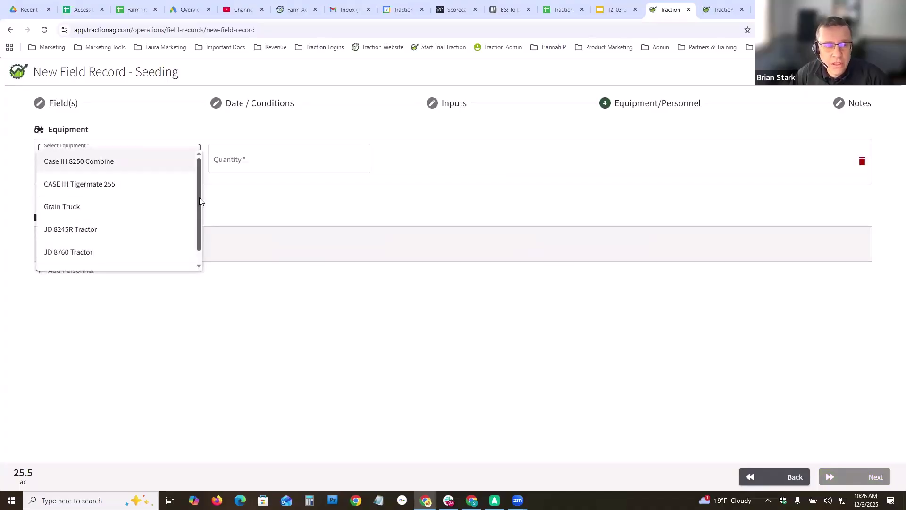
pyautogui.scroll(-1, 201, 210)
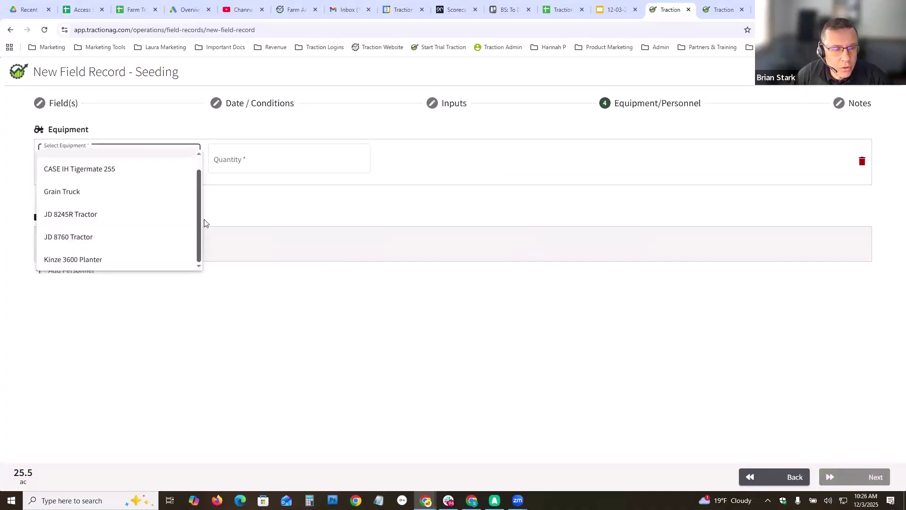
pyautogui.scroll(1, 200, 219)
pyautogui.scroll(-1, 200, 213)
pyautogui.click(73, 213)
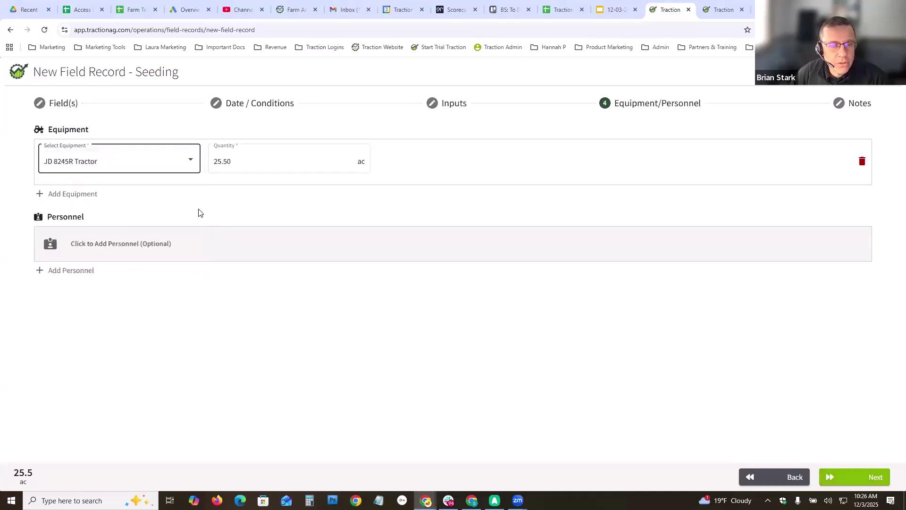
pyautogui.click(61, 194)
pyautogui.click(95, 218)
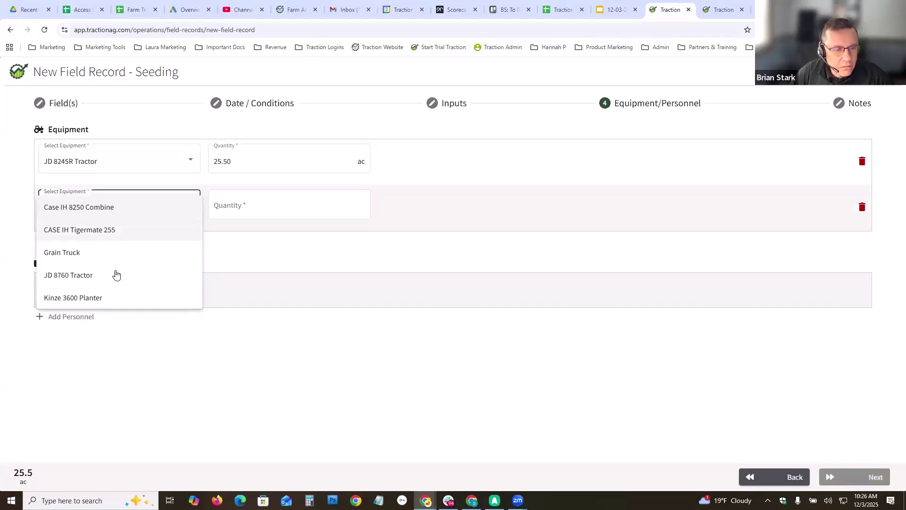
pyautogui.click(89, 299)
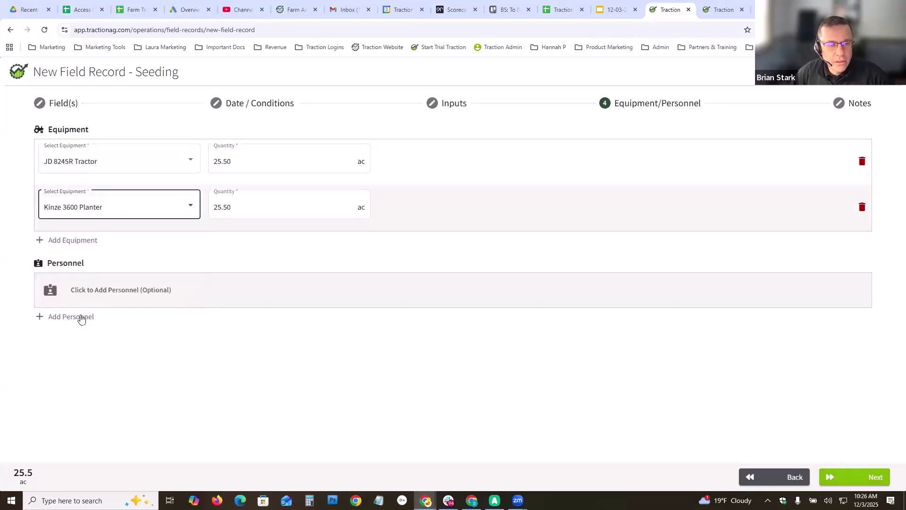
# - Add the first listed person as the seeding record's personnel, leave the notes blank, and save and close the record
pyautogui.click(78, 318)
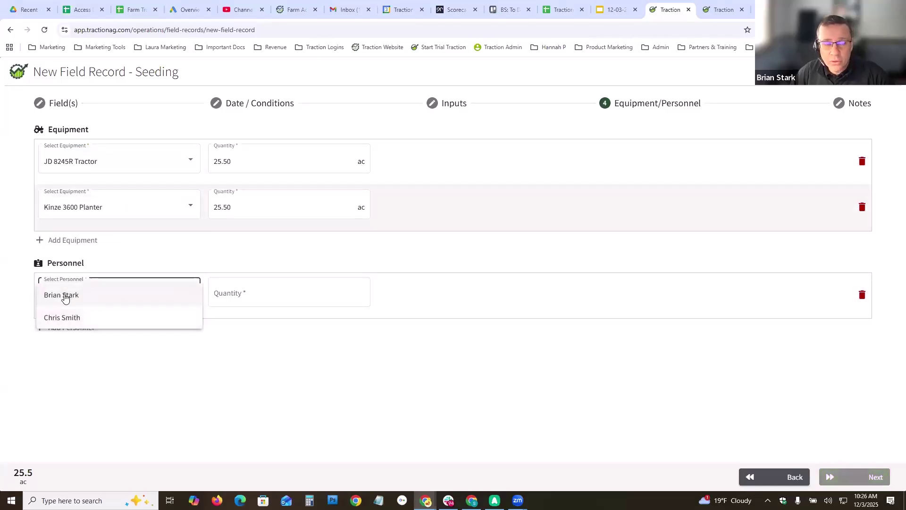
pyautogui.click(66, 298)
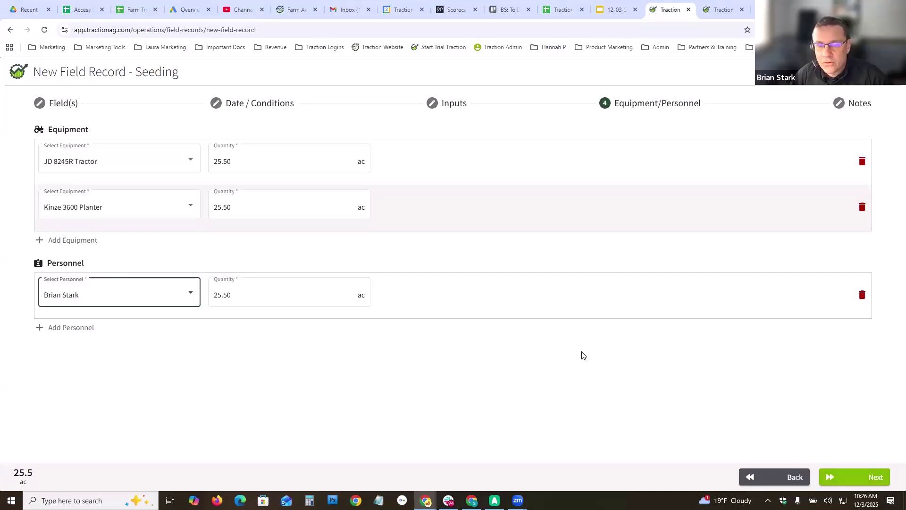
pyautogui.click(858, 480)
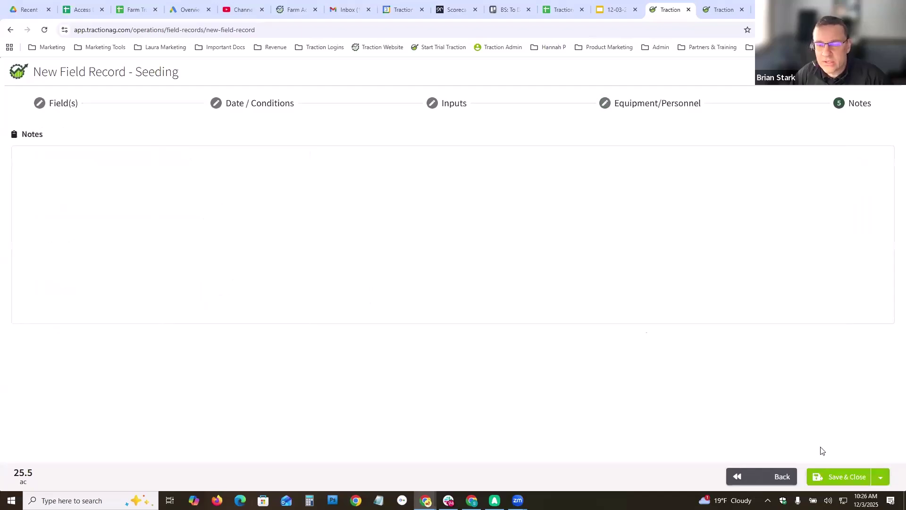
pyautogui.click(850, 477)
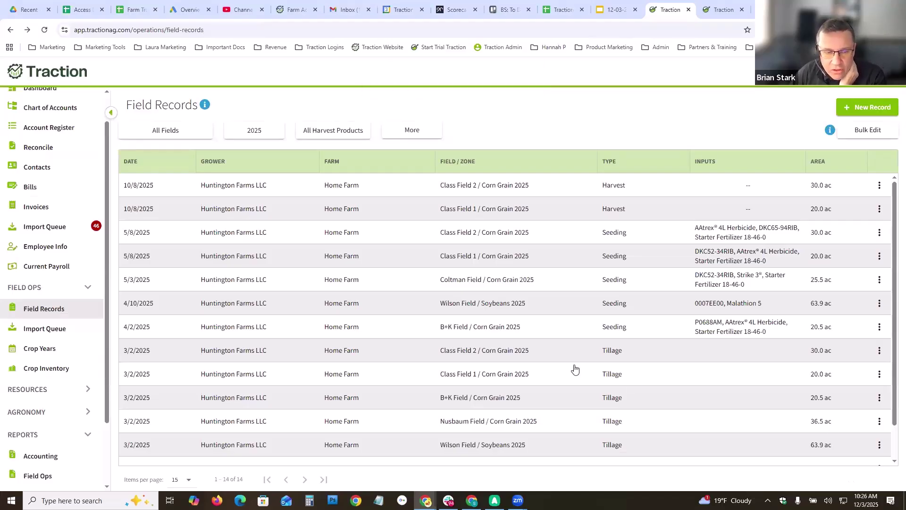
# - Review the updated field records list and open the Field Detailed profit center report from the accounting reports
pyautogui.scroll(-1, 387, 357)
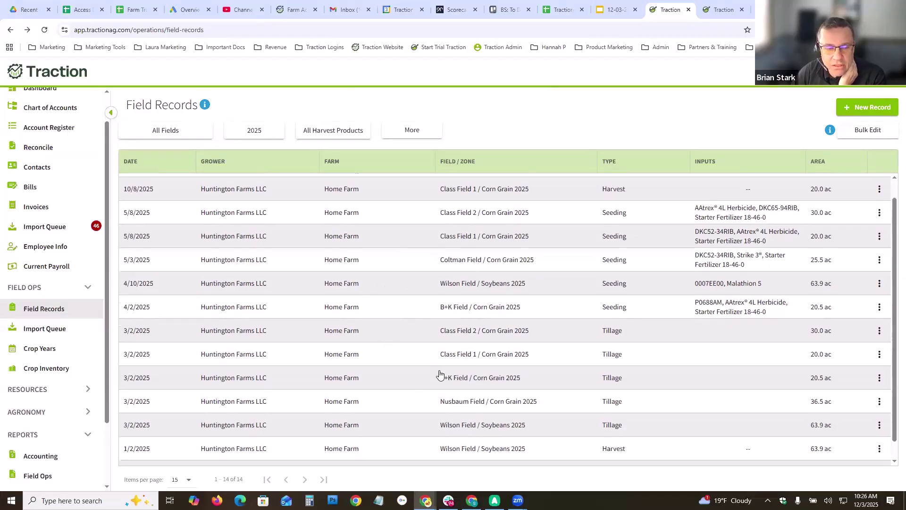
pyautogui.scroll(-1, 438, 374)
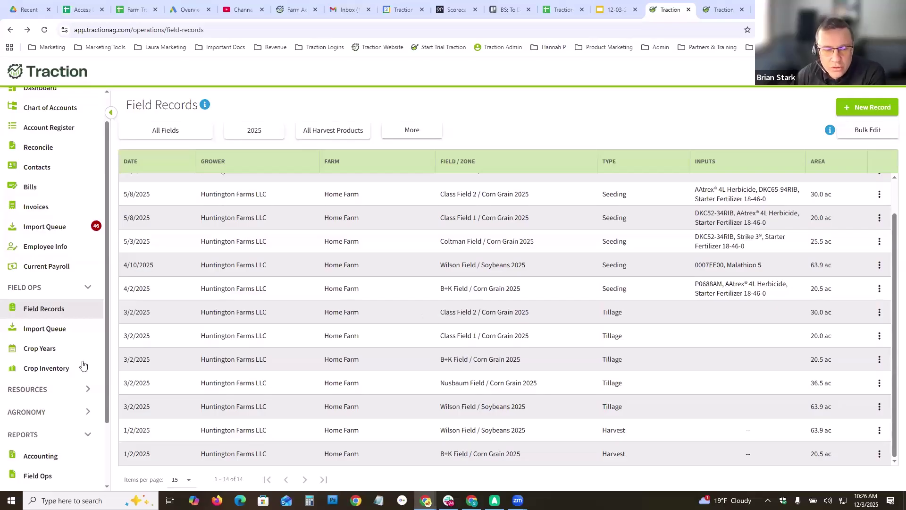
pyautogui.scroll(-3, 106, 355)
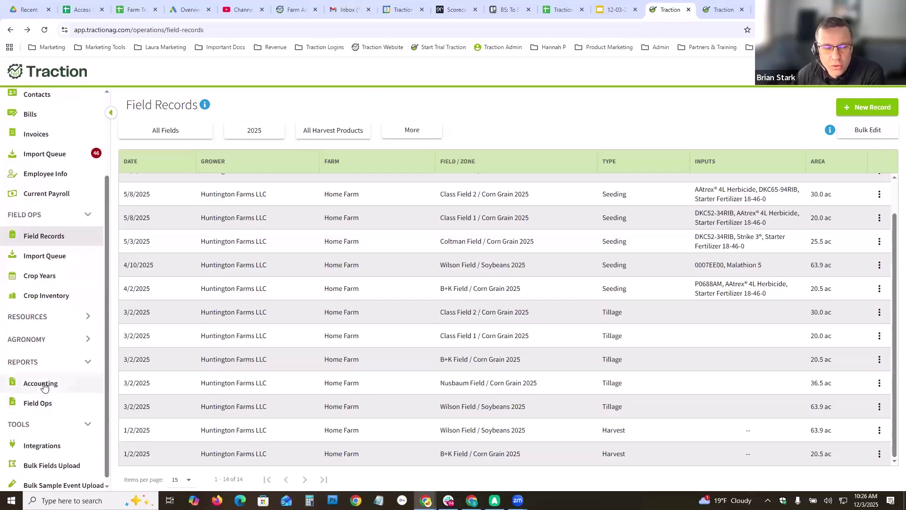
pyautogui.click(43, 385)
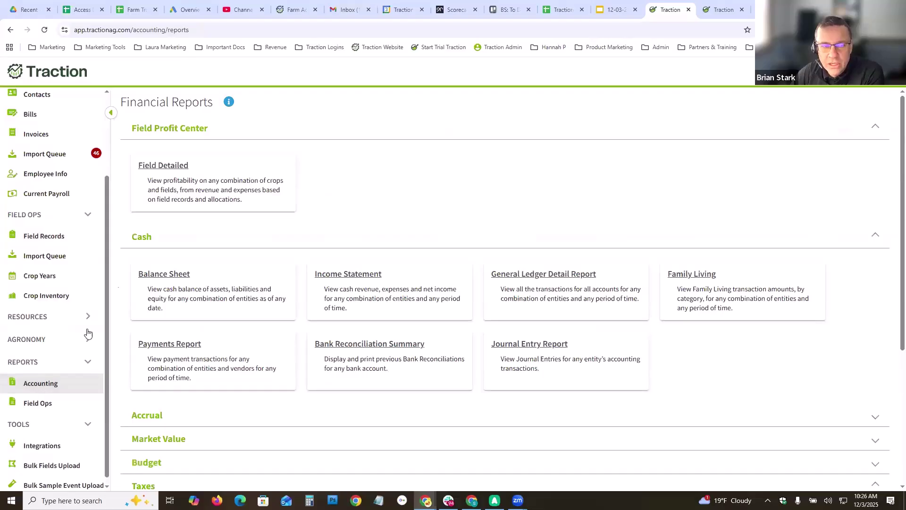
pyautogui.click(168, 167)
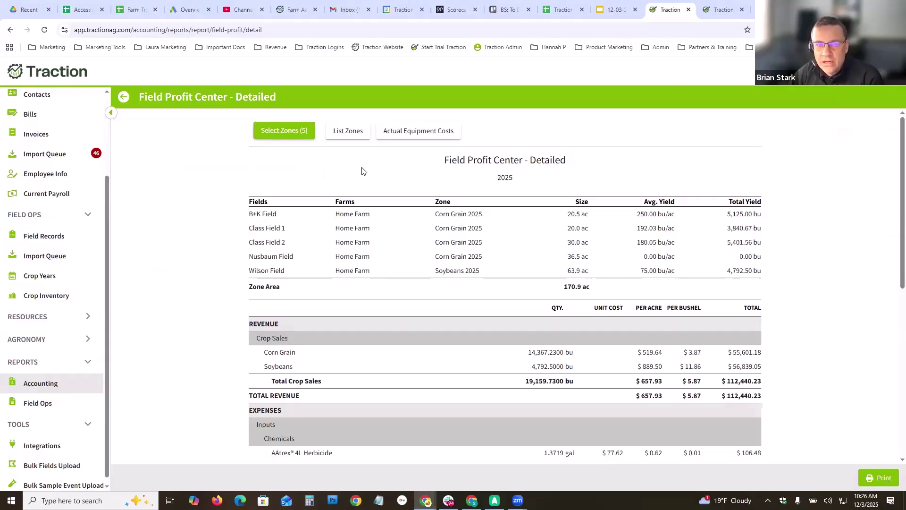
# - Limit the Field Profit Center - Detailed report to the Coltman Field Corn Grain 2025 zone by replacing the current zone selection
pyautogui.click(284, 130)
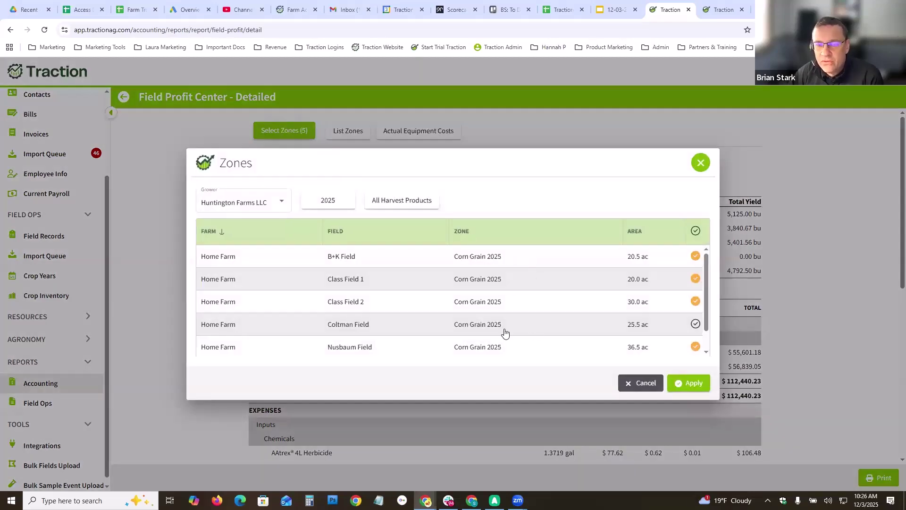
pyautogui.click(694, 232)
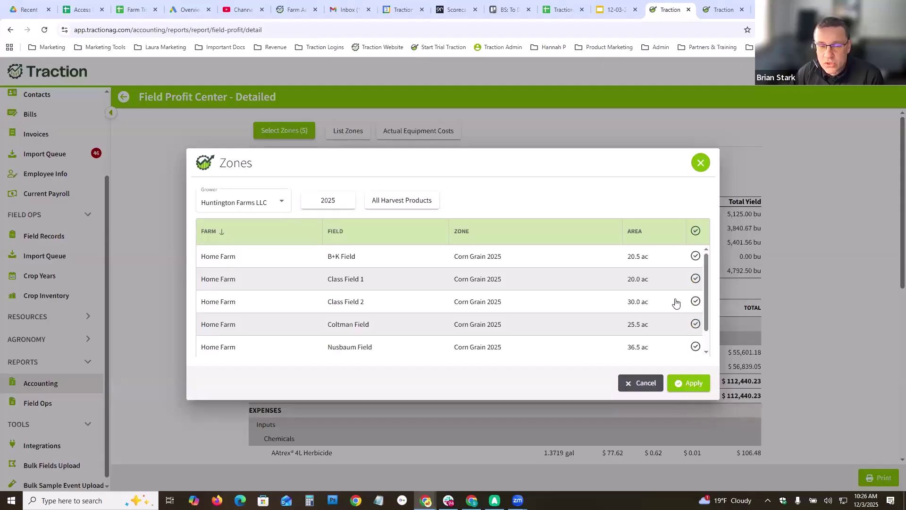
pyautogui.click(696, 325)
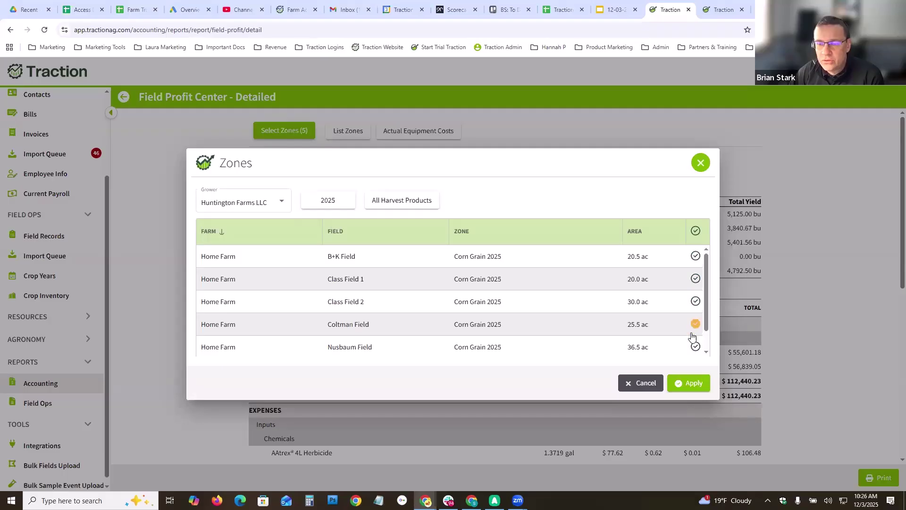
pyautogui.click(691, 382)
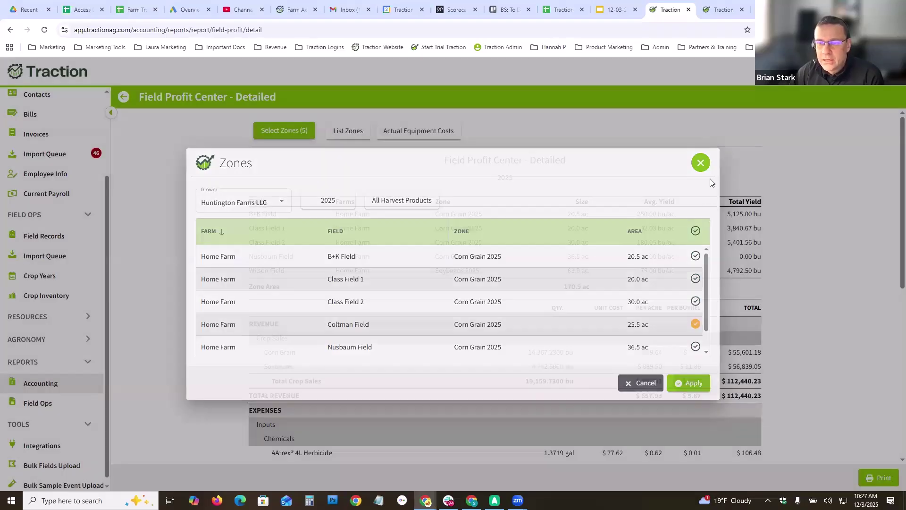
pyautogui.click(721, 130)
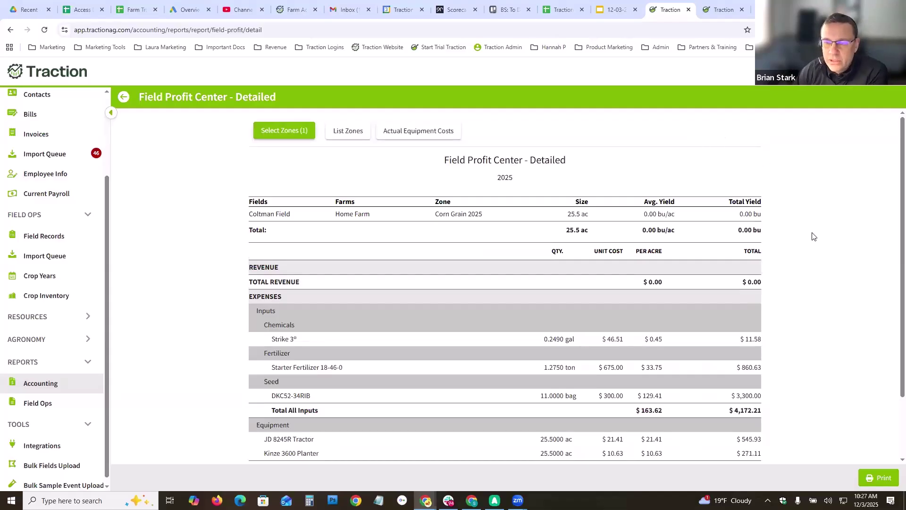
# - Examine the report's input, equipment and land rent expenses and the net income for Coltman Field
pyautogui.scroll(-1, 892, 173)
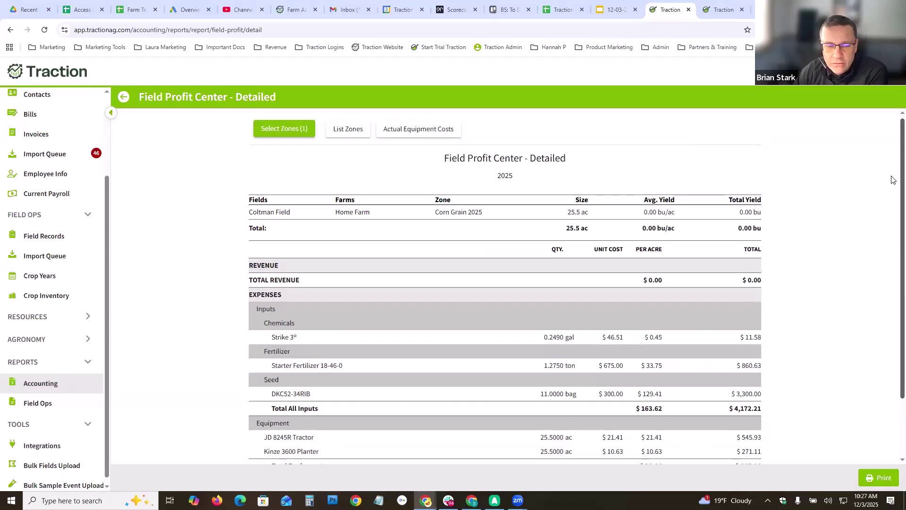
pyautogui.scroll(-3, 892, 188)
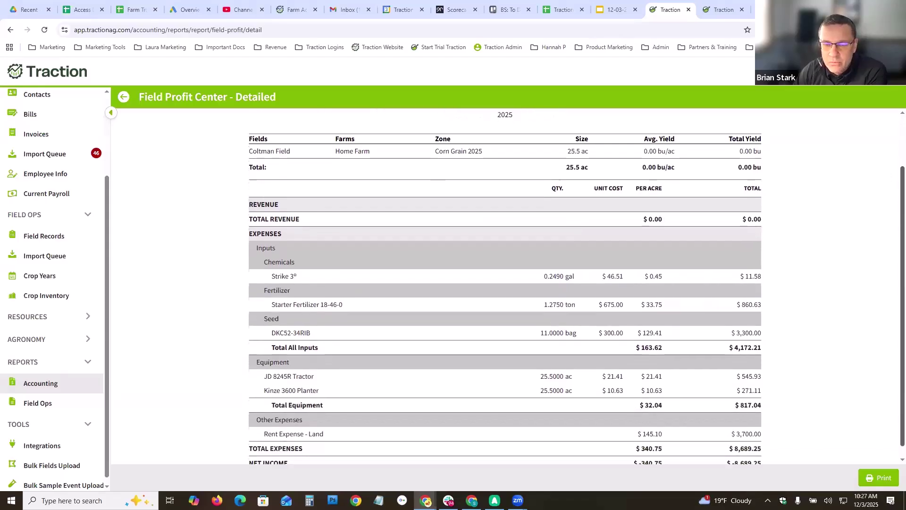
pyautogui.scroll(2, 505, 283)
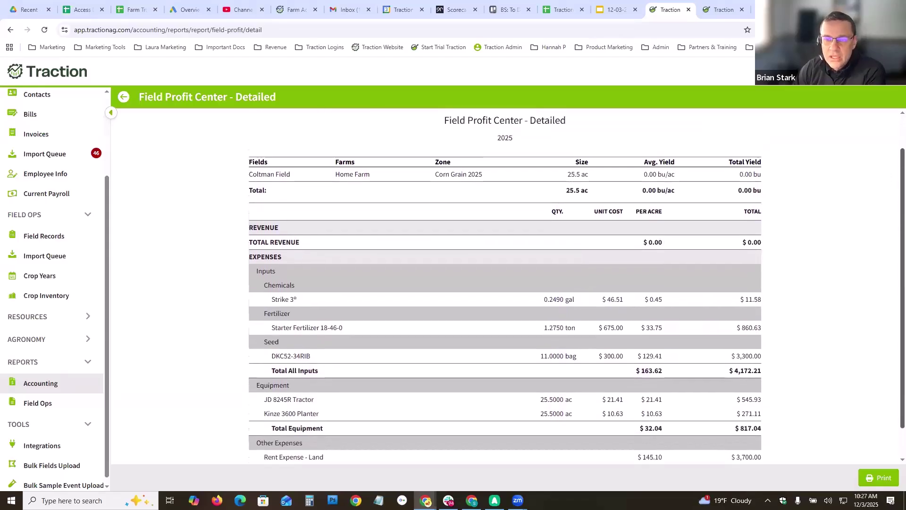
pyautogui.scroll(-1, 505, 283)
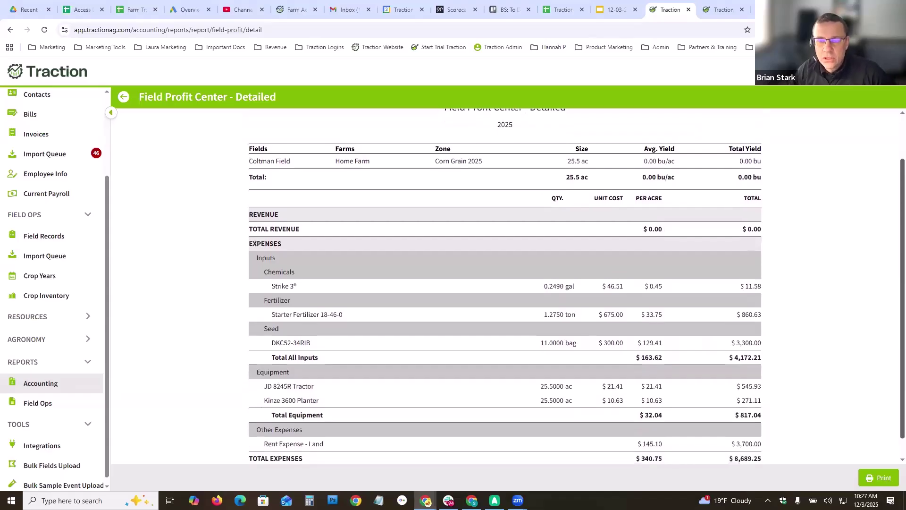
pyautogui.scroll(-1, 505, 283)
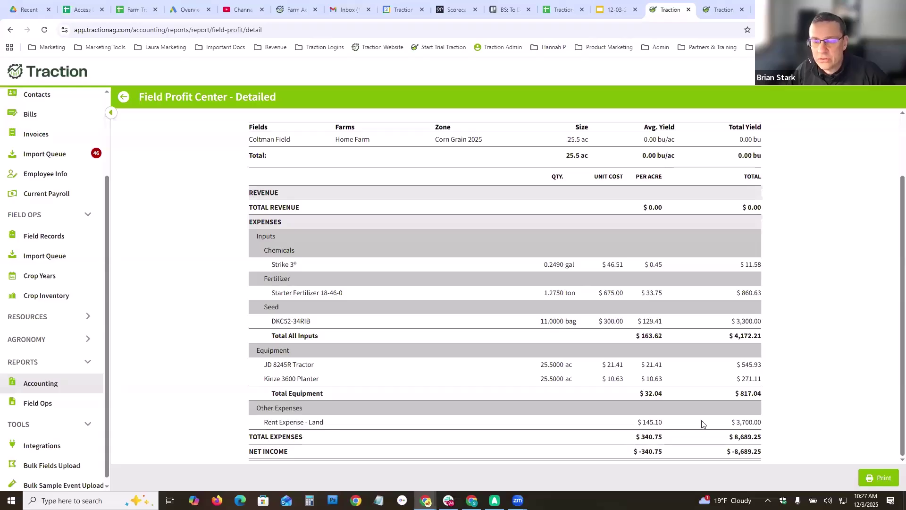
pyautogui.scroll(3, 893, 368)
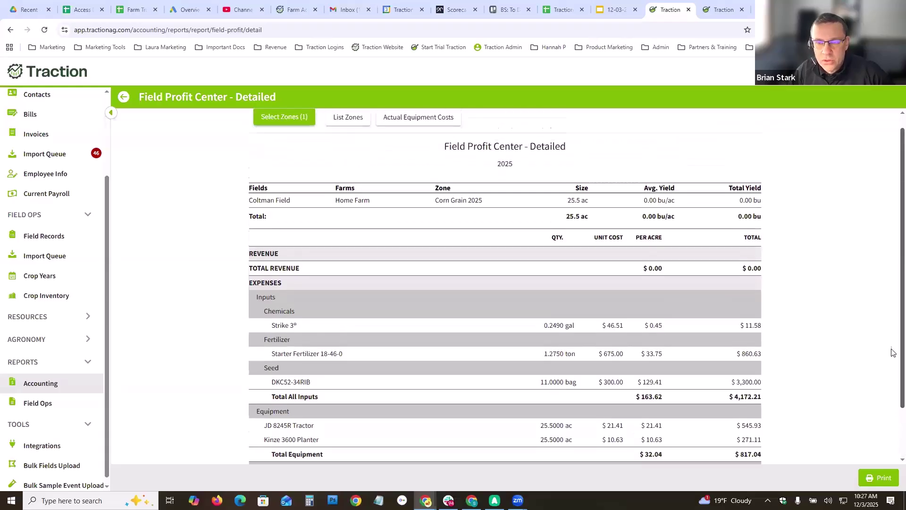
pyautogui.scroll(-3, 892, 335)
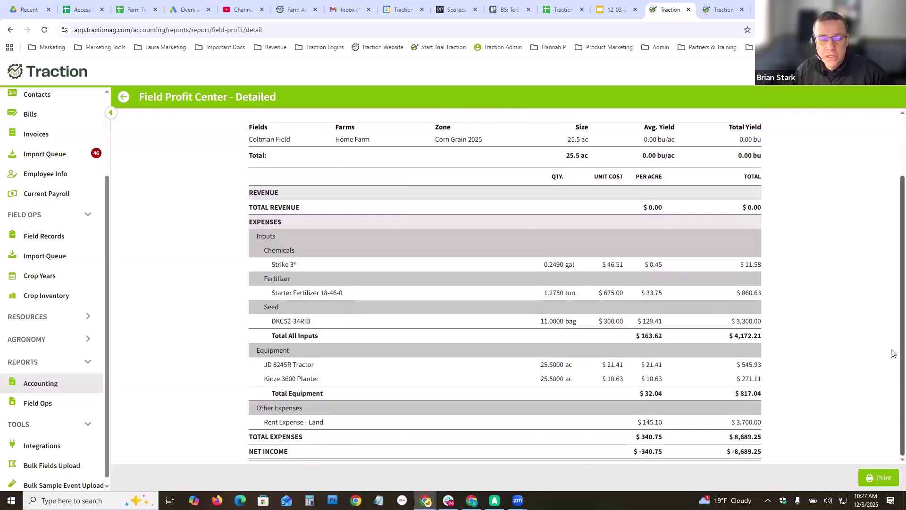
# - Reopen the Field Detailed report and show only the Corn Grain 2025 zones of Class Field 1 and Class Field 2
pyautogui.click(124, 97)
pyautogui.click(163, 167)
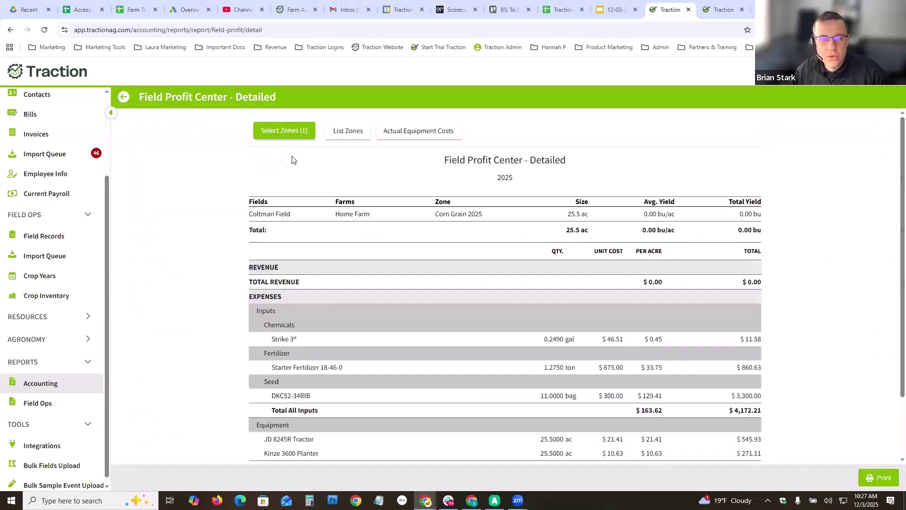
pyautogui.click(296, 130)
pyautogui.click(696, 231)
pyautogui.click(696, 231)
pyautogui.click(697, 279)
pyautogui.click(695, 302)
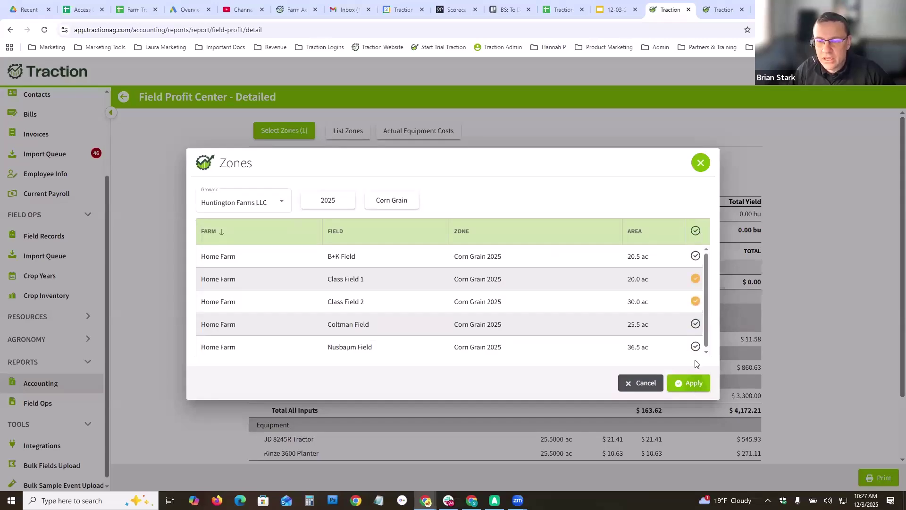
pyautogui.click(693, 383)
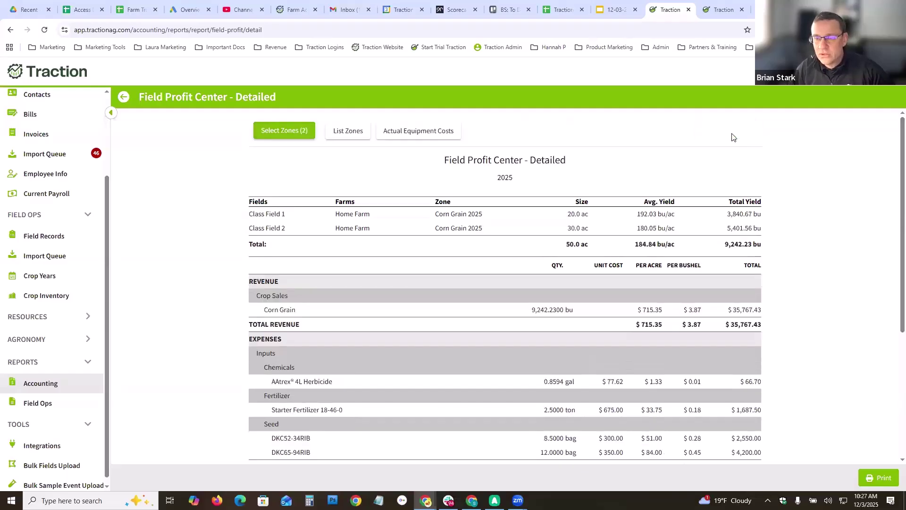
pyautogui.scroll(-1, 829, 293)
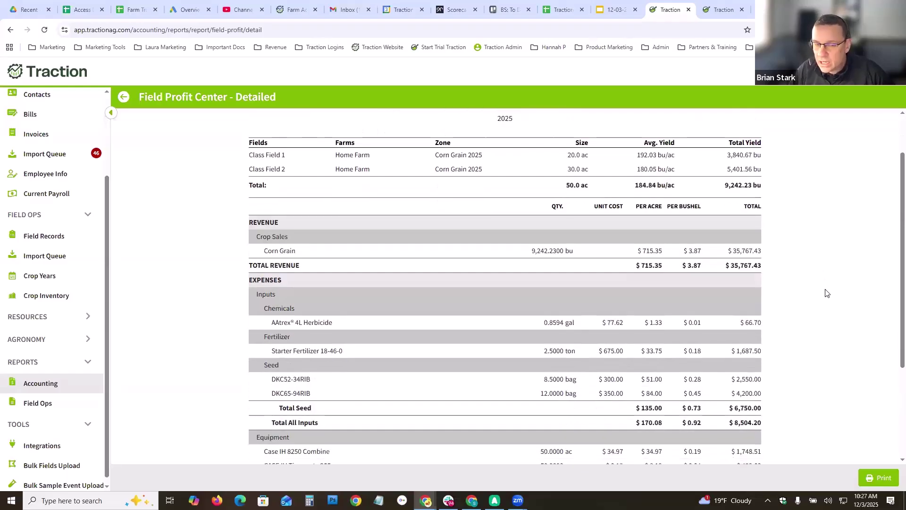
pyautogui.scroll(1, 824, 293)
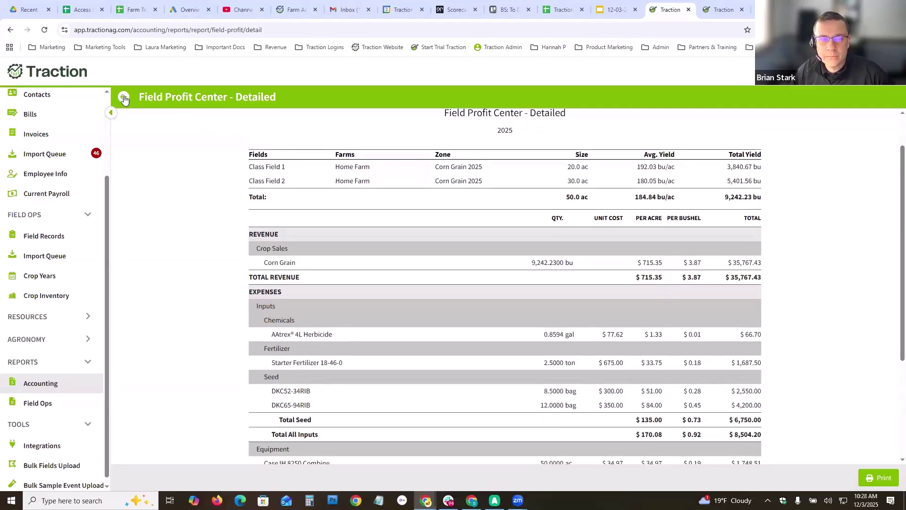
# - Inspect the zone cost allocation of the 12/03/2025 cash rent payment in the account register, and leave the payment without saving
pyautogui.click(124, 97)
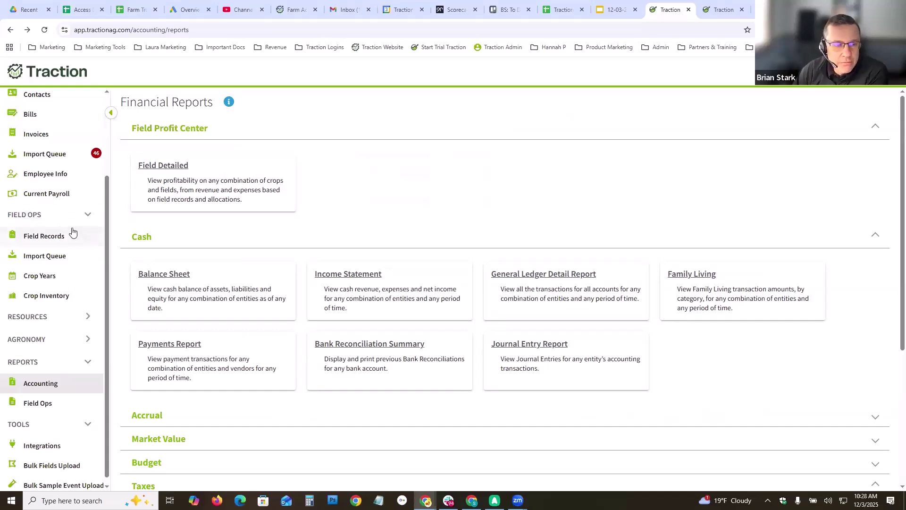
pyautogui.moveTo(105, 213); pyautogui.dragTo(89, 138)
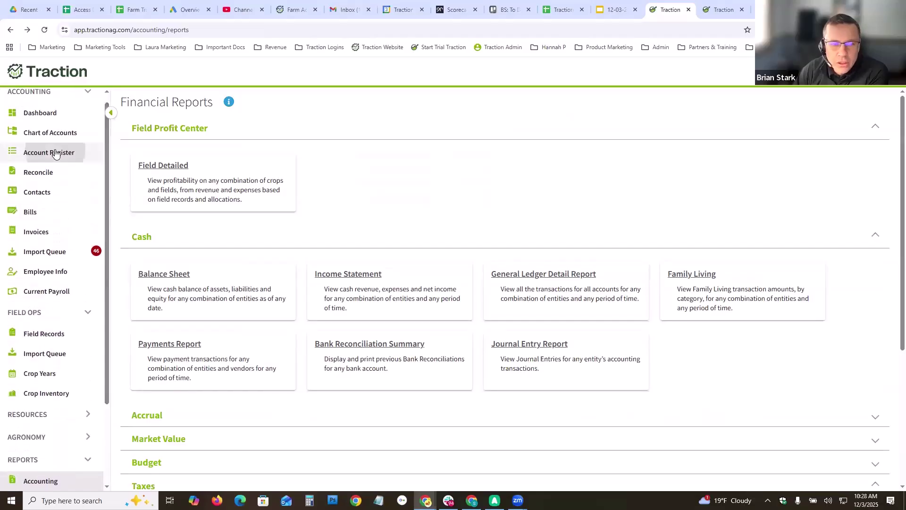
pyautogui.click(53, 152)
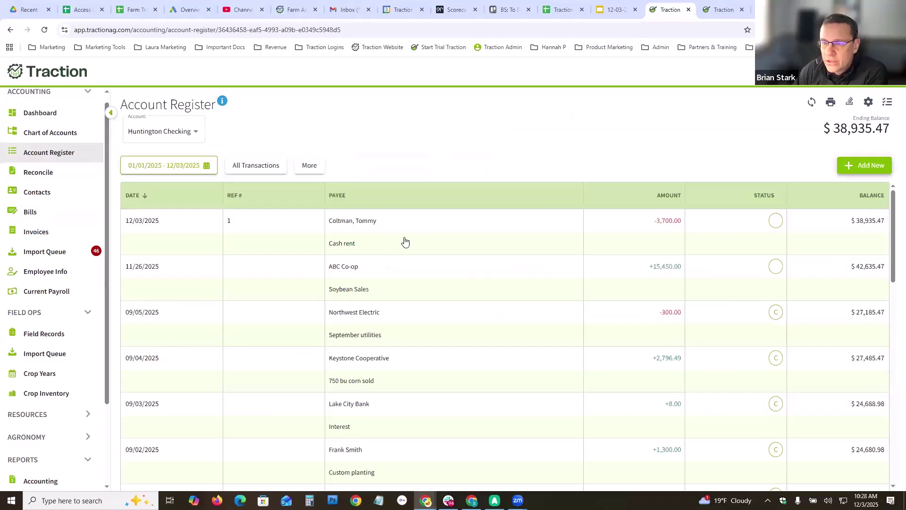
pyautogui.click(423, 242)
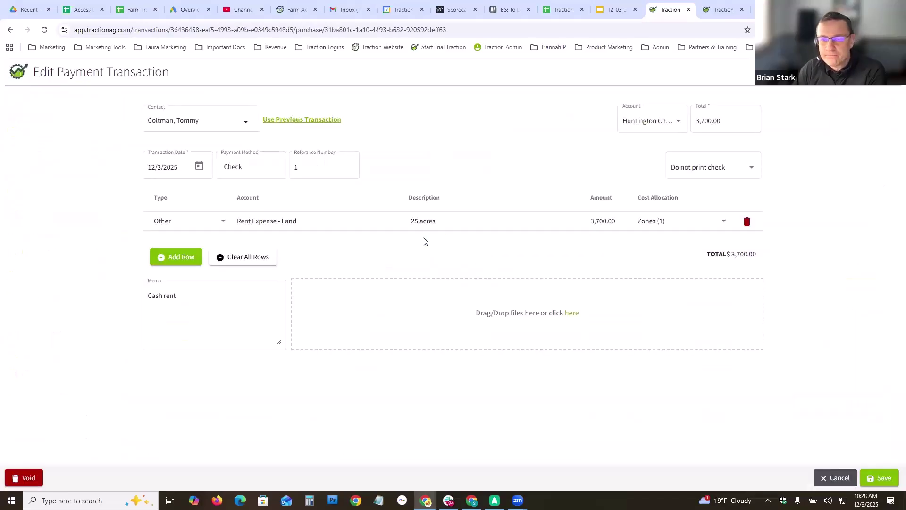
pyautogui.click(655, 225)
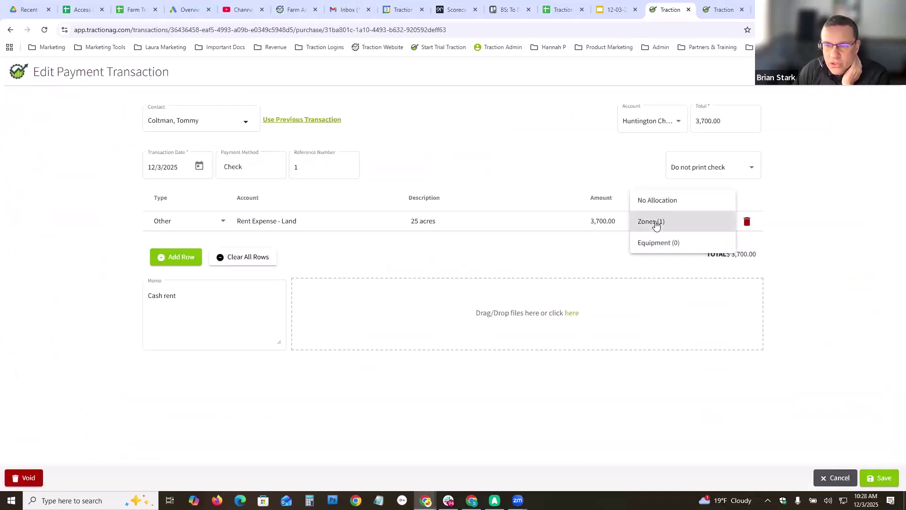
pyautogui.click(655, 222)
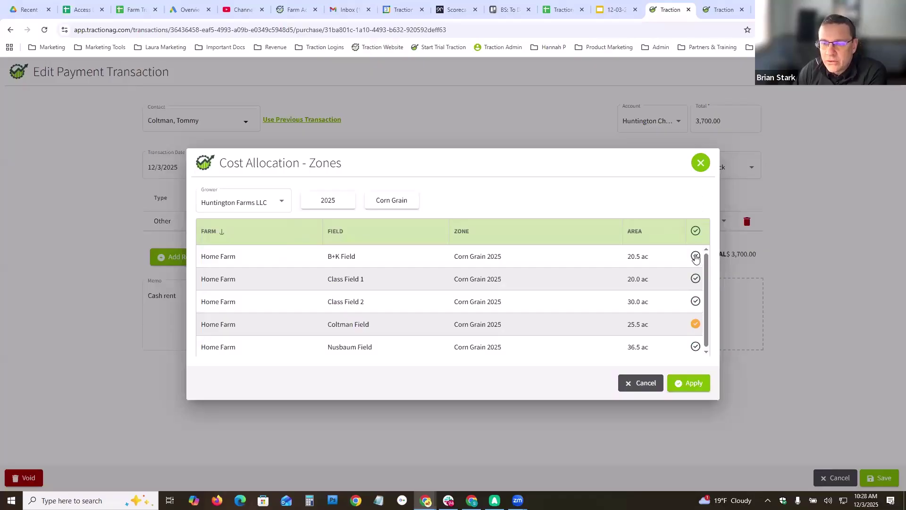
pyautogui.click(701, 163)
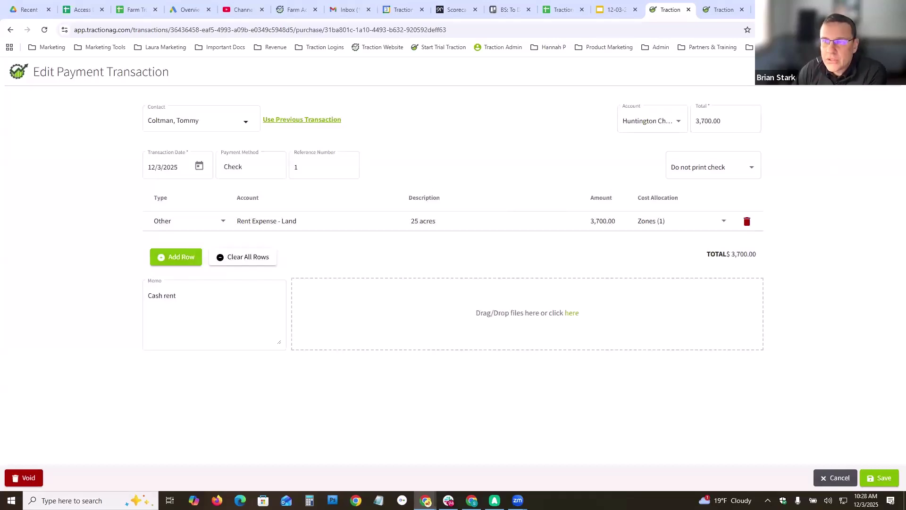
pyautogui.click(836, 478)
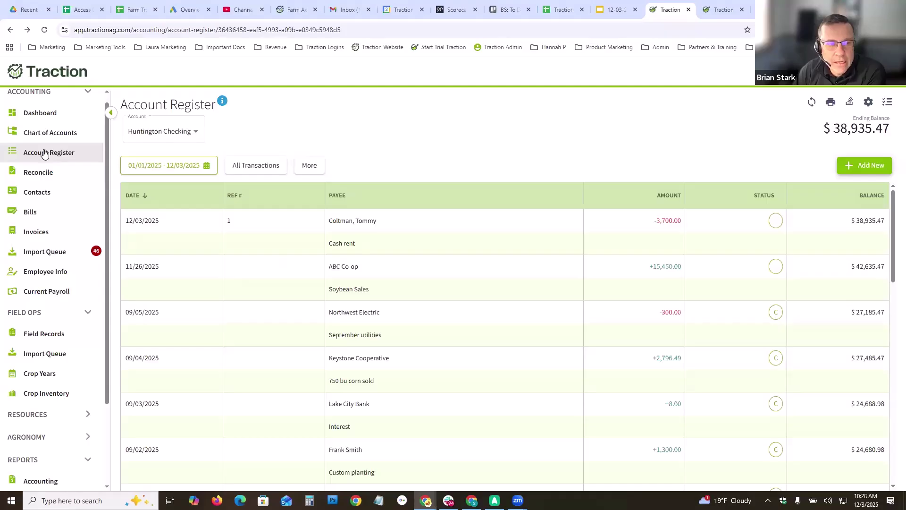
# - Look over the unpaid bills by vendor and the financial reports available for accounting
pyautogui.click(34, 212)
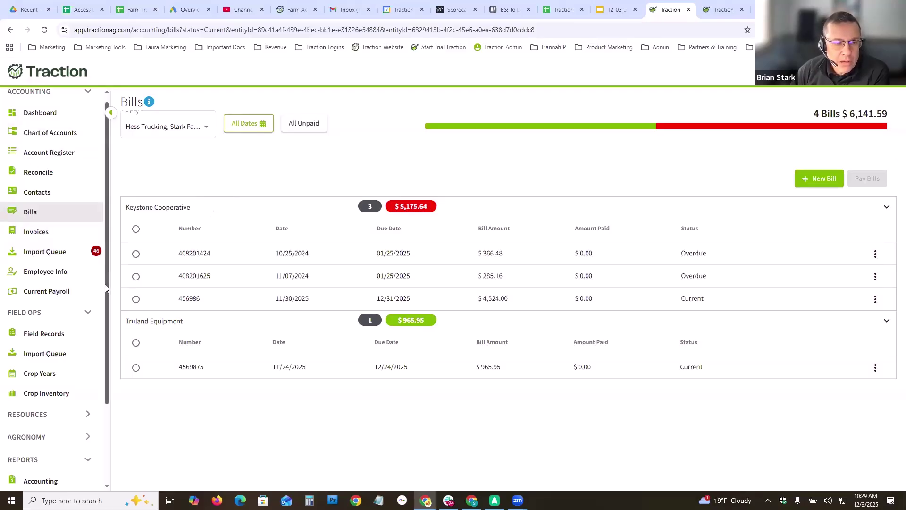
pyautogui.scroll(-2, 105, 315)
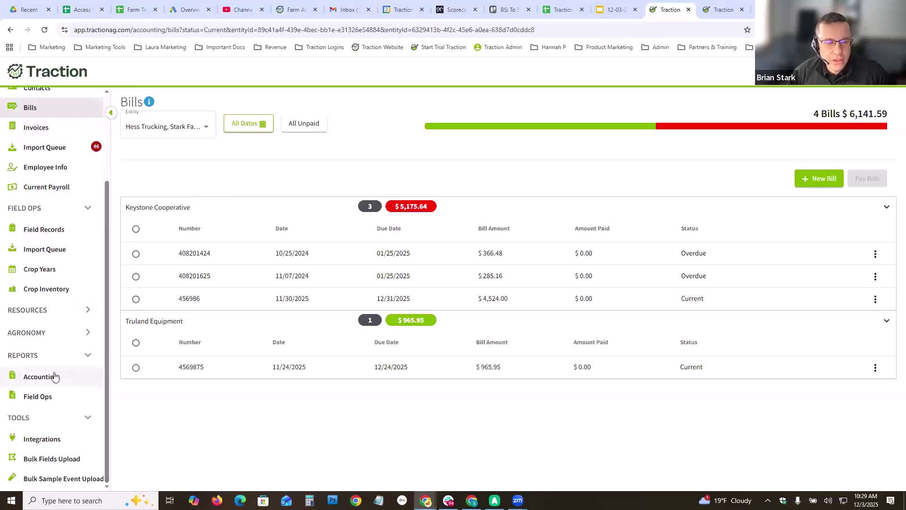
pyautogui.click(40, 377)
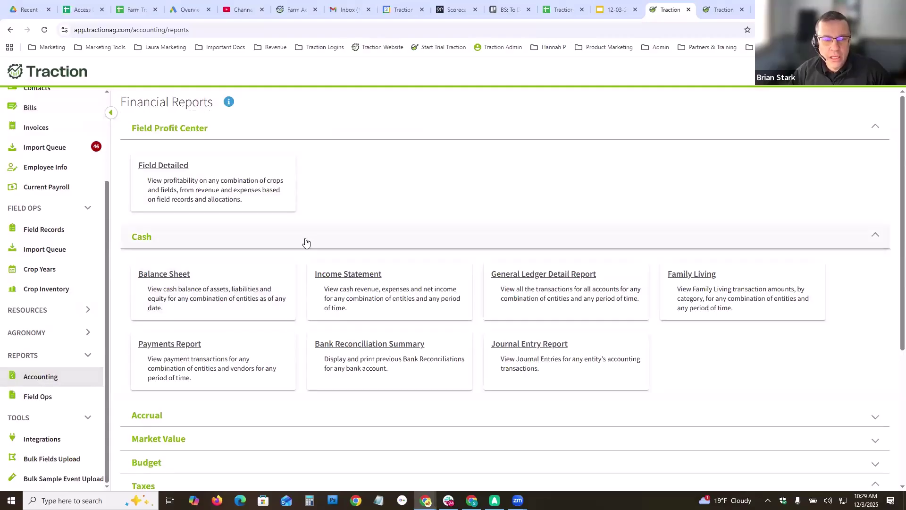
pyautogui.scroll(-1, 306, 240)
pyautogui.scroll(-1, 305, 242)
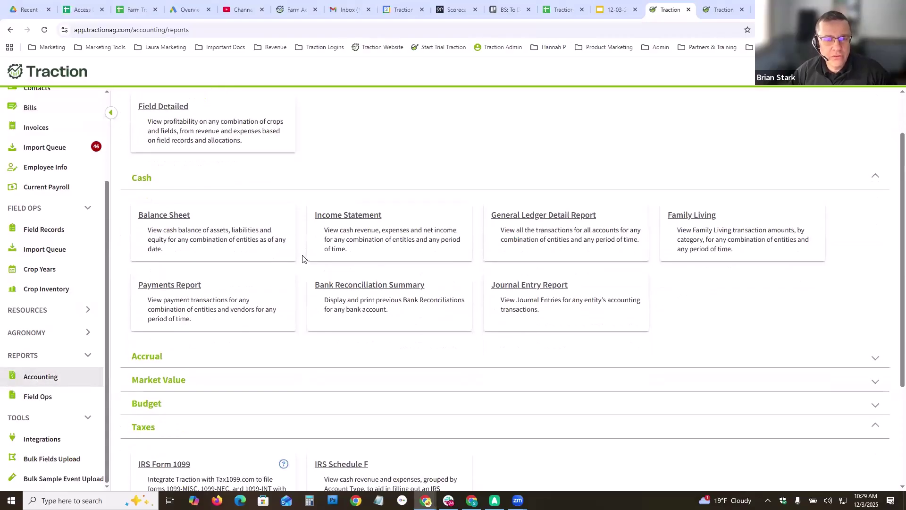
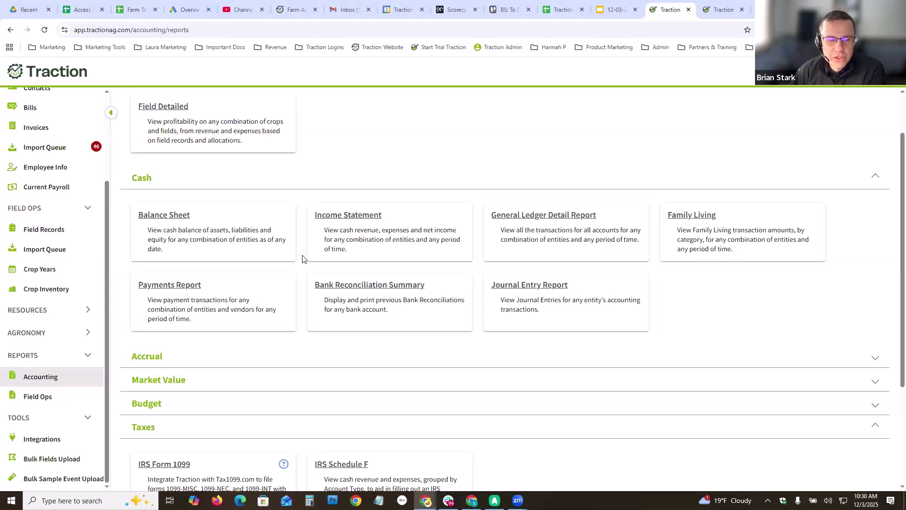
# - Open the Budgeted Cash Flow report from the Budget reports and dismiss the new feature video
pyautogui.click(198, 412)
pyautogui.scroll(-2, 218, 397)
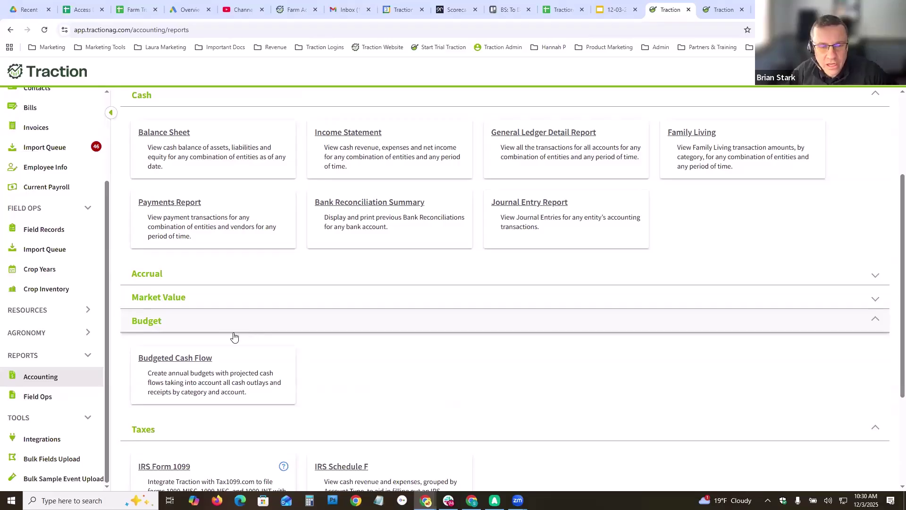
pyautogui.click(179, 360)
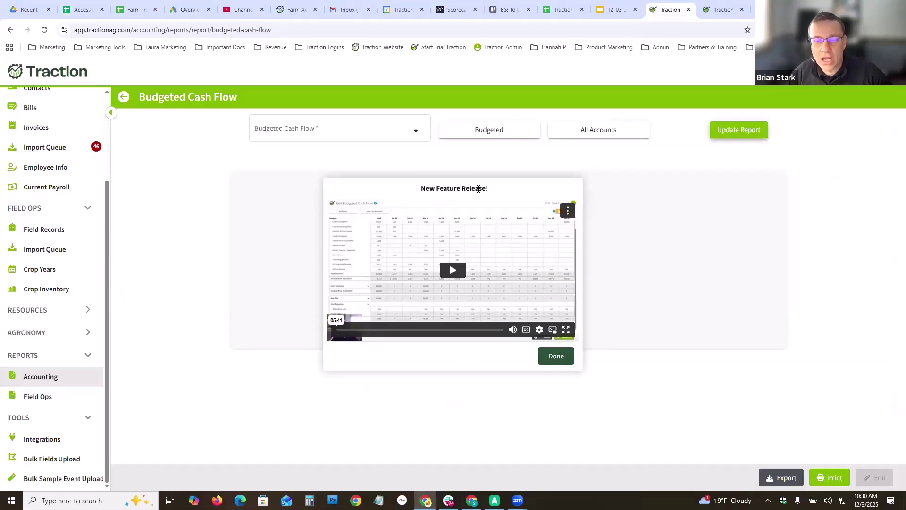
pyautogui.click(559, 358)
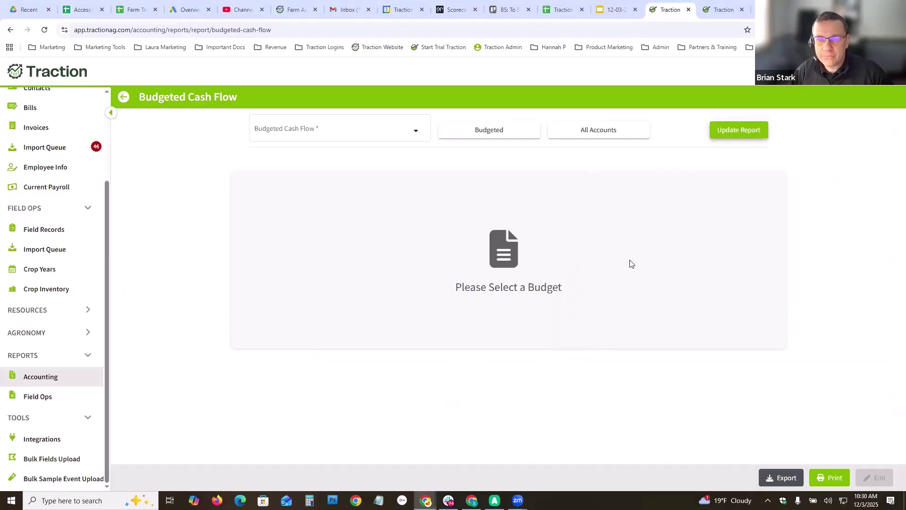
# - Start a new budgeted cash flow and set its start month to January 2025
pyautogui.click(418, 134)
pyautogui.click(384, 145)
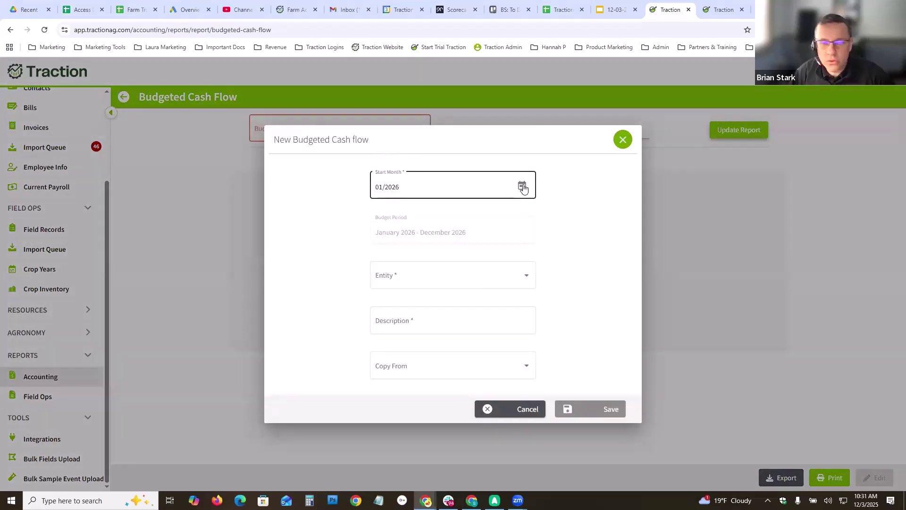
pyautogui.click(523, 186)
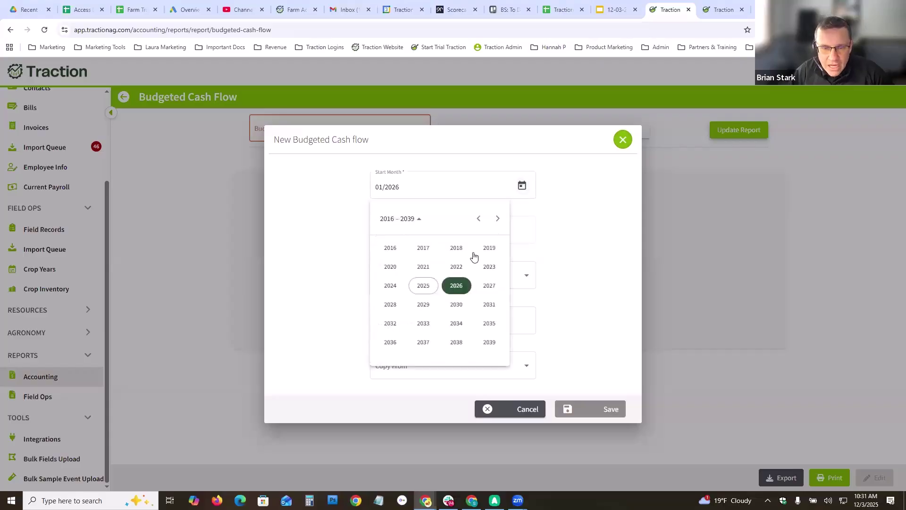
pyautogui.click(423, 286)
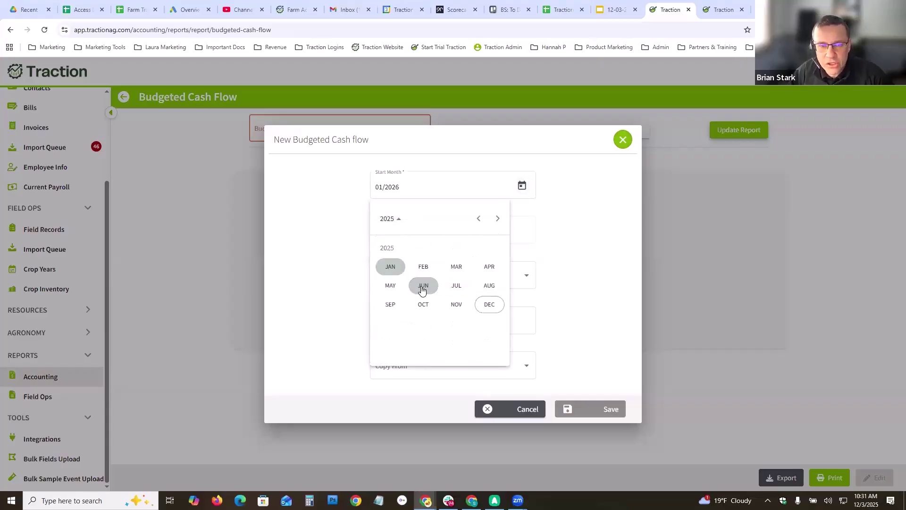
pyautogui.click(390, 267)
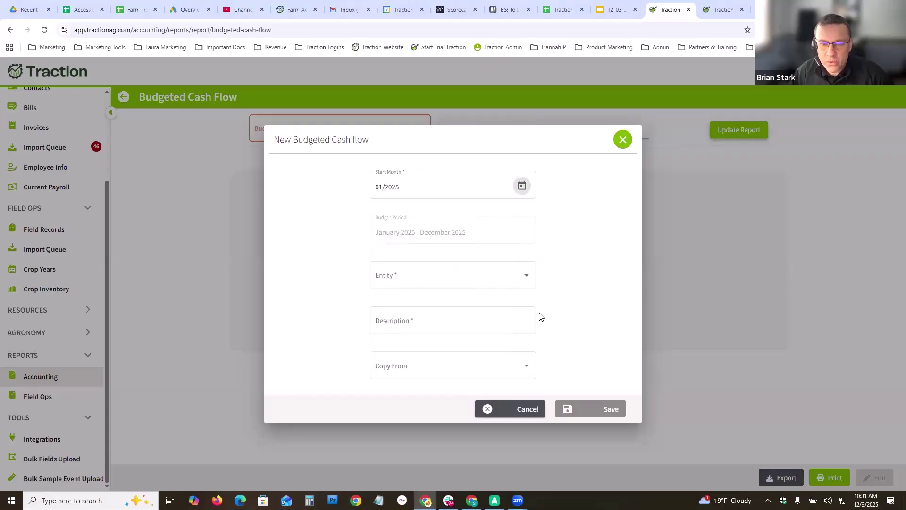
# - Assign the new budget to Stark Farms LLC, copy from Previous Year's Actual Balances, and save it
pyautogui.click(522, 280)
pyautogui.click(367, 299)
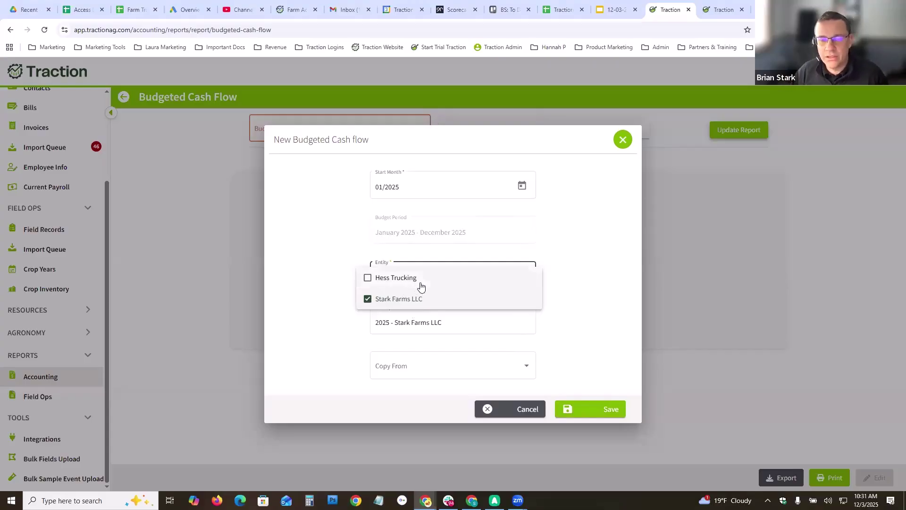
pyautogui.click(564, 316)
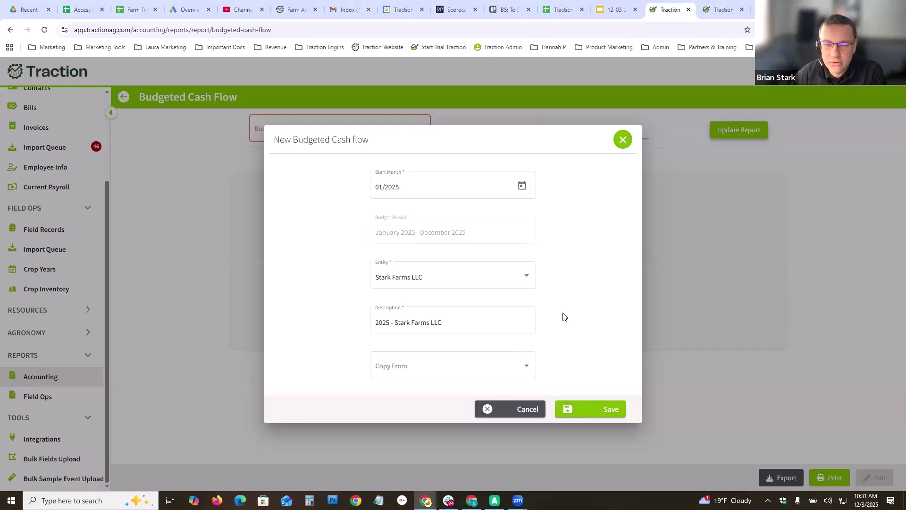
pyautogui.click(528, 366)
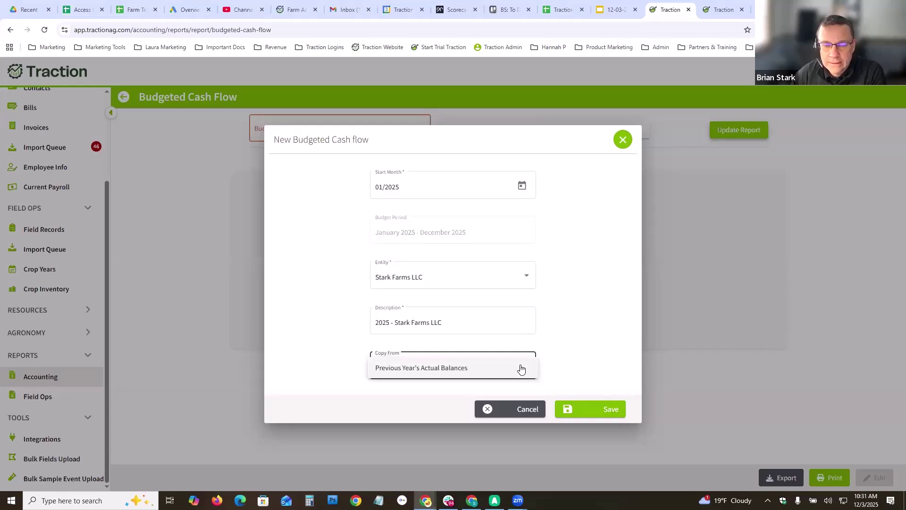
pyautogui.click(425, 370)
pyautogui.click(594, 410)
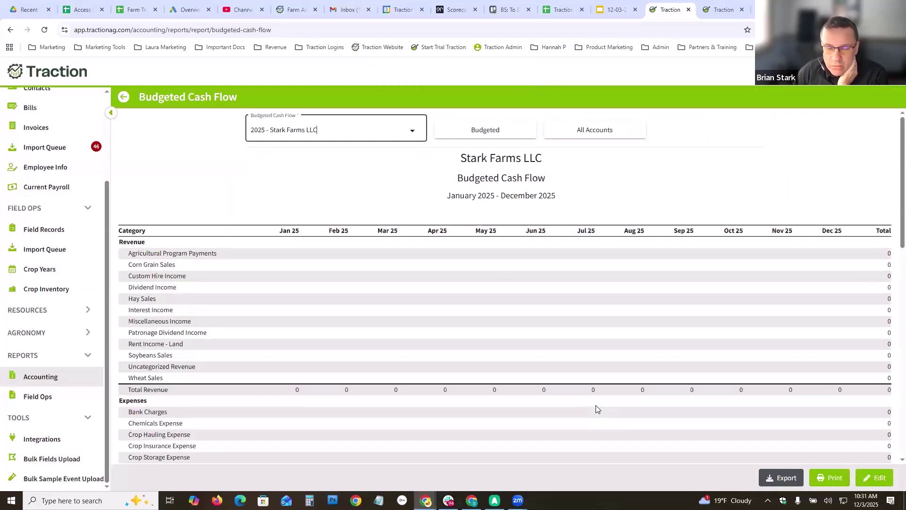
# - Open the 2025 budget for editing, look over its revenue categories, and leave without saving
pyautogui.click(878, 478)
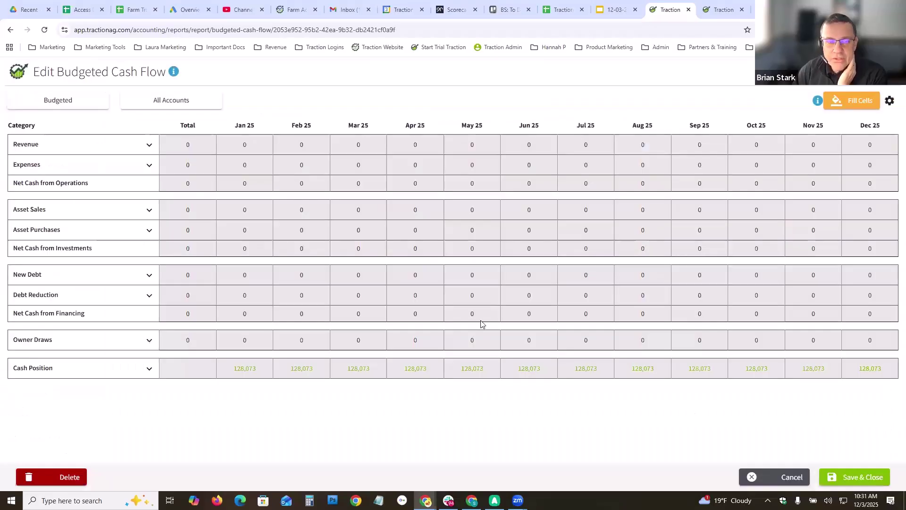
pyautogui.click(149, 147)
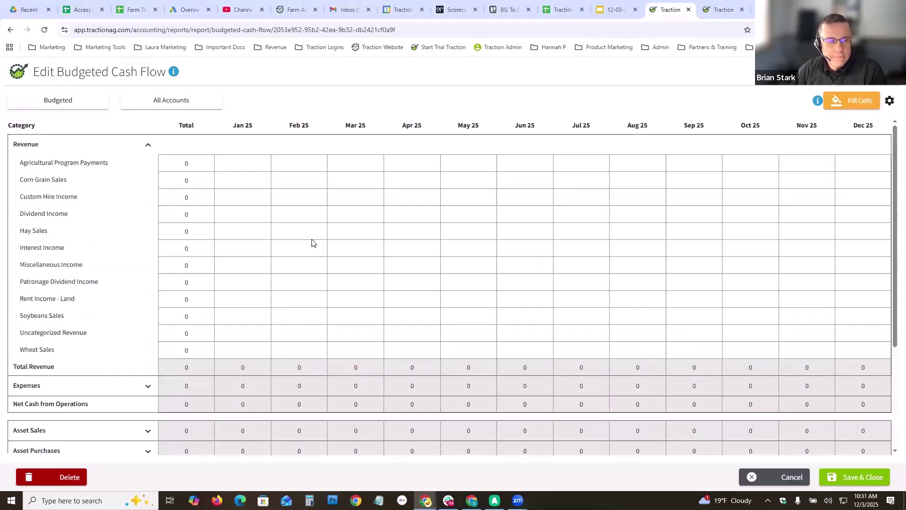
pyautogui.click(784, 478)
# - Create a budgeted cash flow starting 01/2026 for Stark Farms LLC, copied from Previous Year's Actual Balances
pyautogui.click(392, 131)
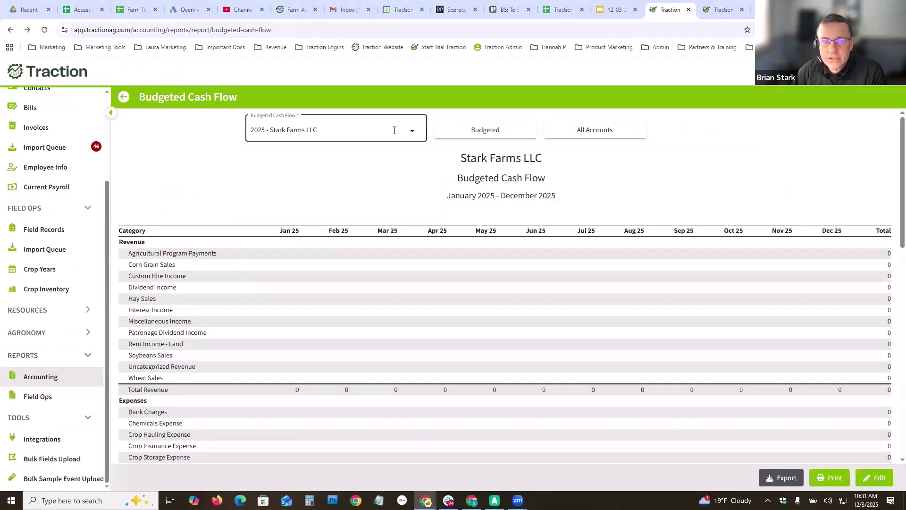
pyautogui.click(396, 146)
pyautogui.click(429, 282)
pyautogui.click(376, 298)
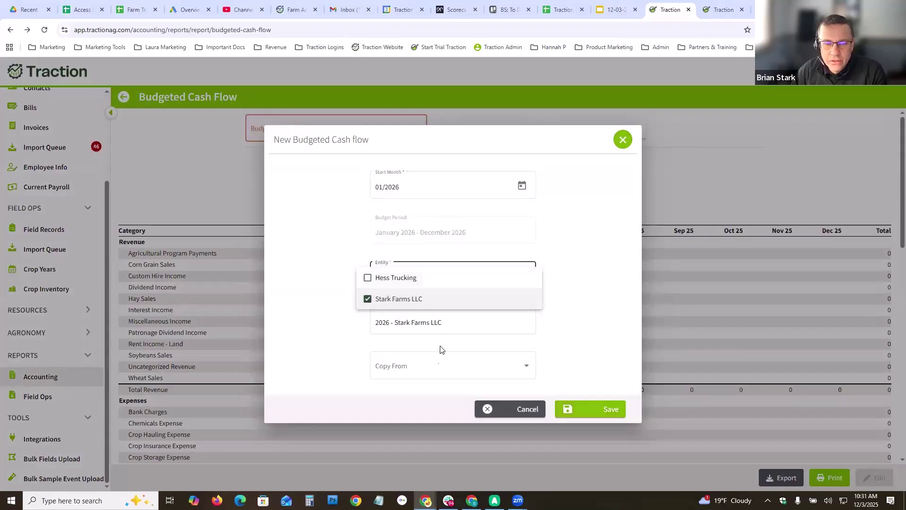
pyautogui.click(425, 371)
pyautogui.click(488, 373)
pyautogui.click(411, 369)
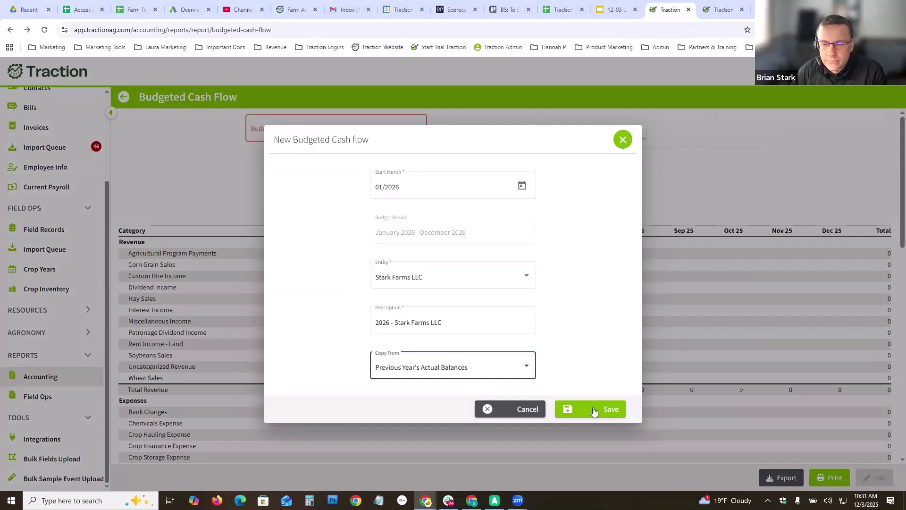
pyautogui.click(606, 410)
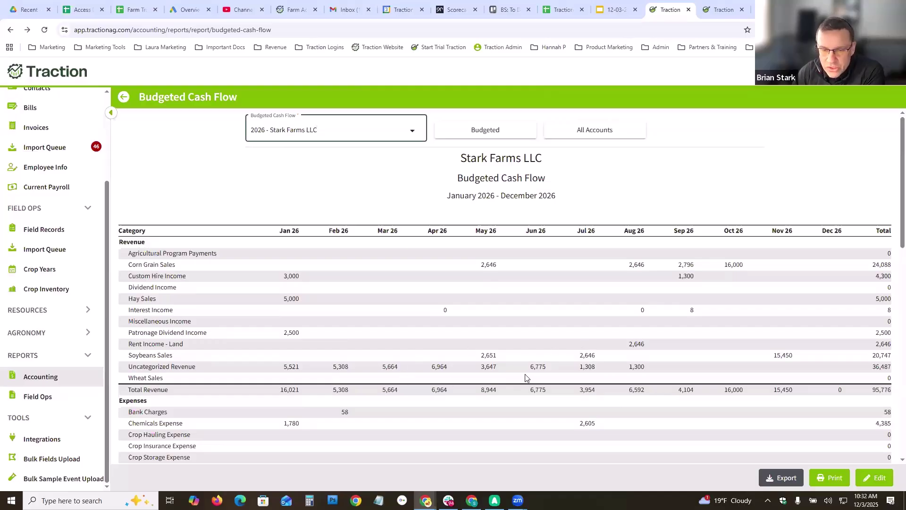
# - Edit the 2026 budget and enter a Farm Machinery asset sale of 50000 for March
pyautogui.click(879, 479)
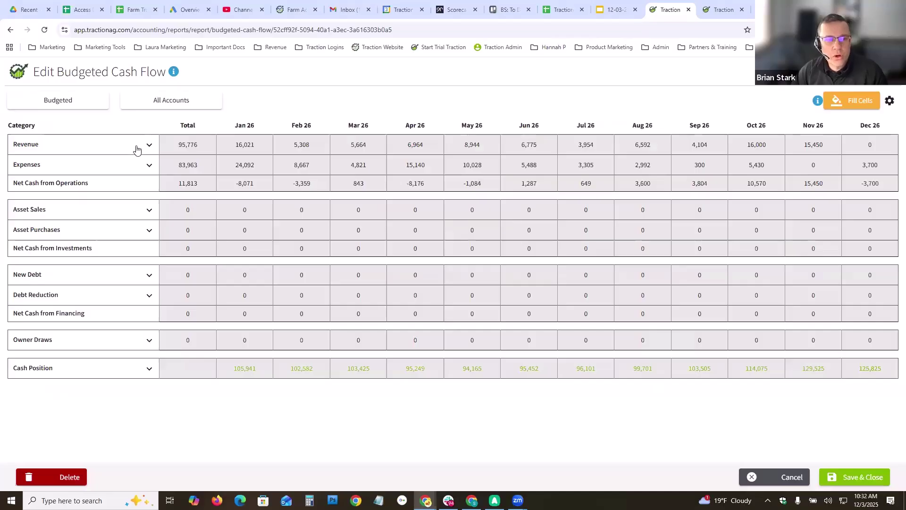
pyautogui.click(149, 145)
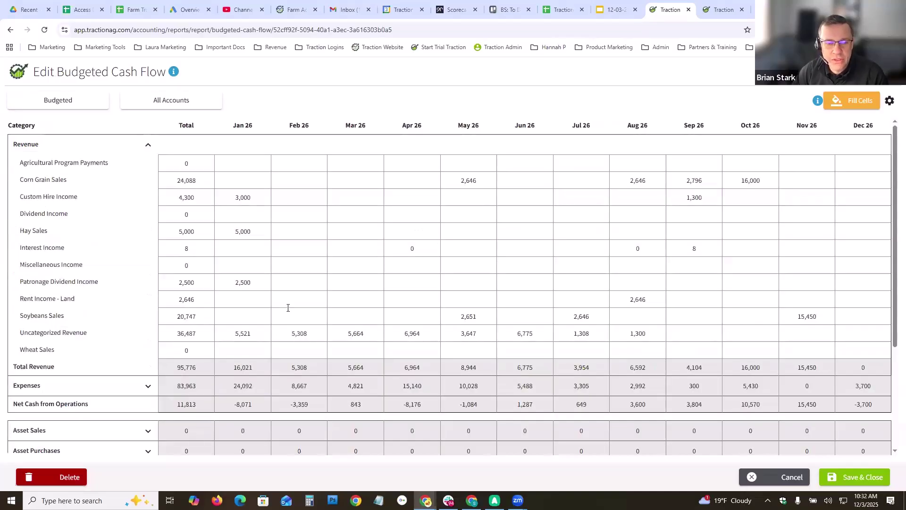
pyautogui.scroll(-3, 288, 308)
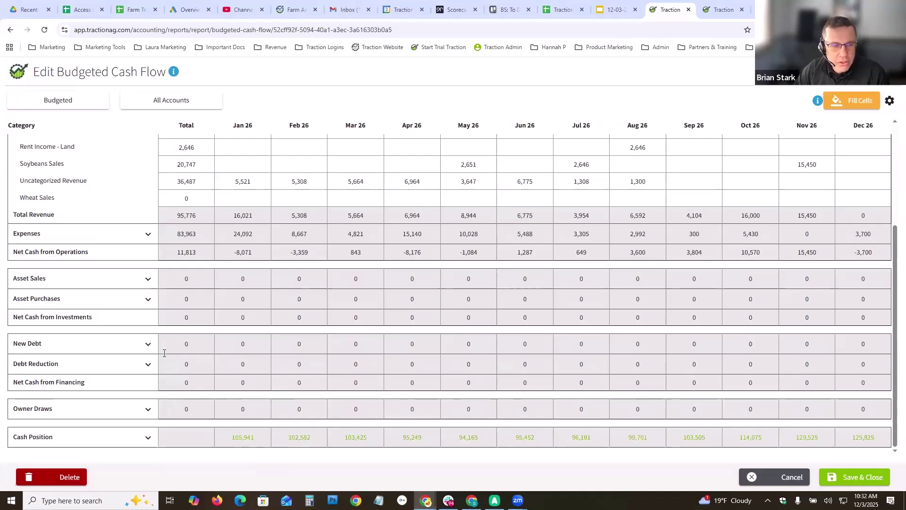
pyautogui.click(147, 280)
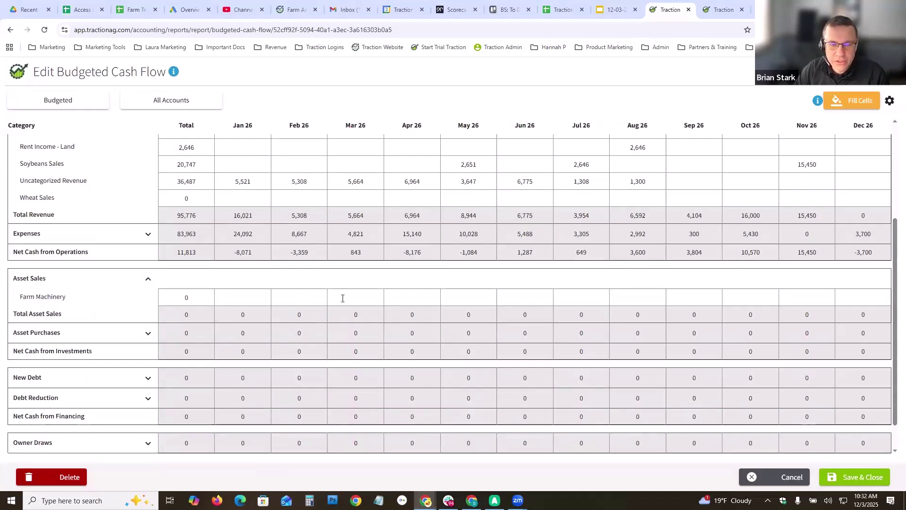
pyautogui.click(343, 299)
pyautogui.write('50000')
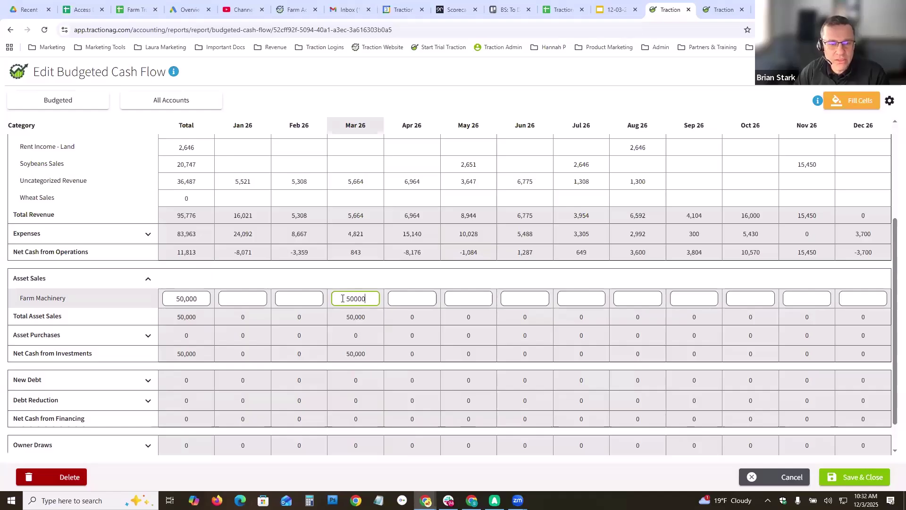
# - Enter 40000 of new debt for the Case IH Combine Loan in March 2026
pyautogui.click(148, 380)
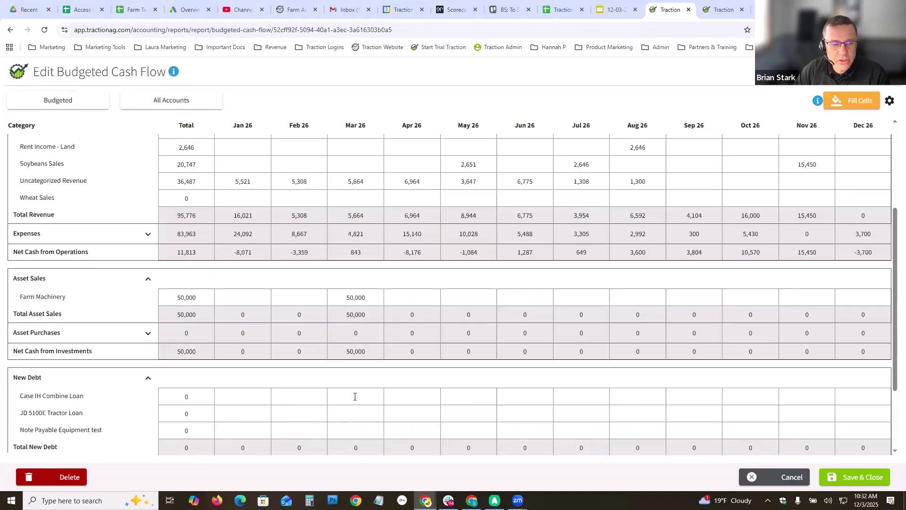
pyautogui.click(355, 397)
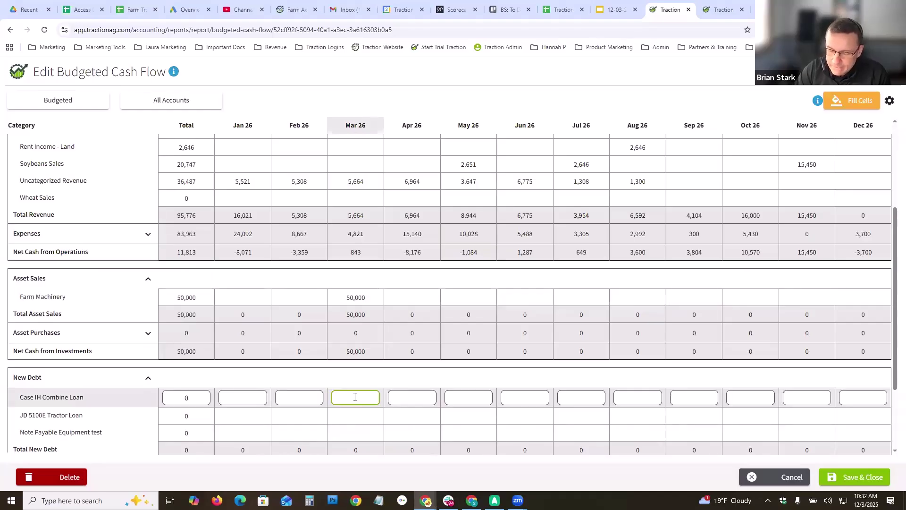
pyautogui.write('40000')
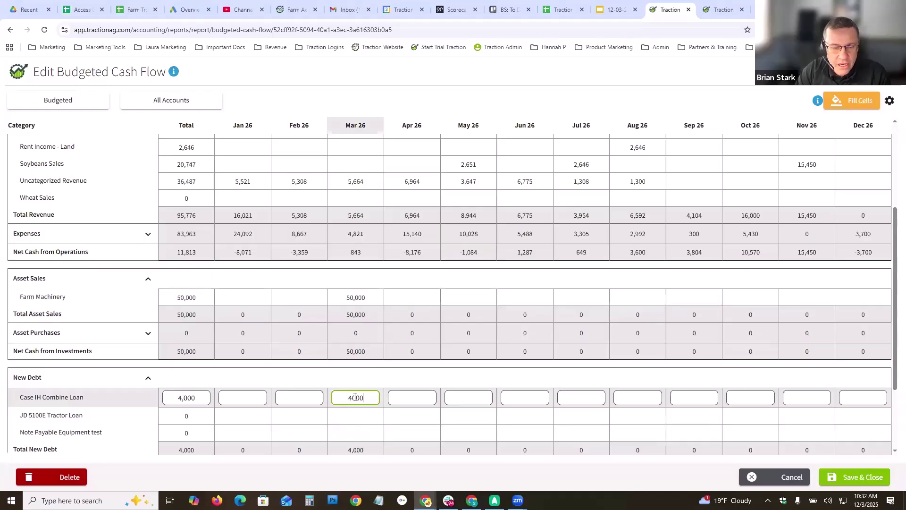
# - Review the Case IH Combine Loan row under Debt Reduction, and save and close the 2026 budget
pyautogui.scroll(-3, 286, 411)
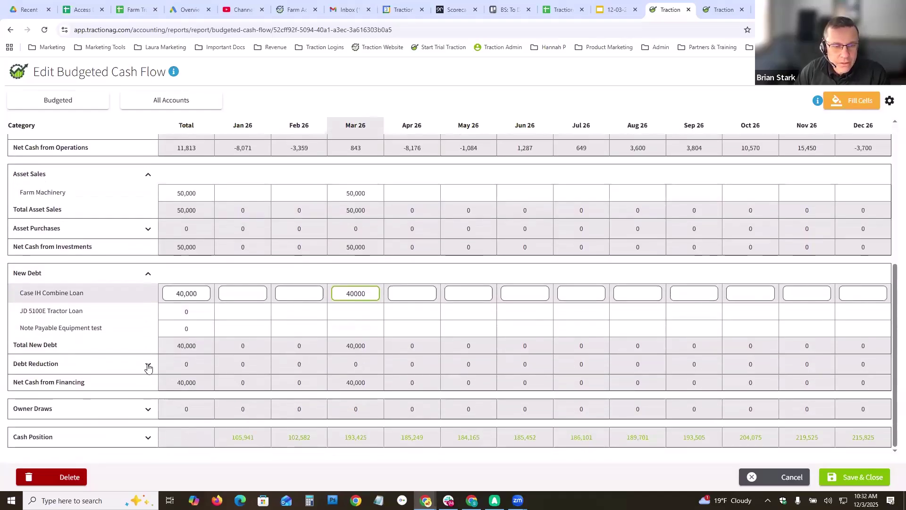
pyautogui.click(147, 365)
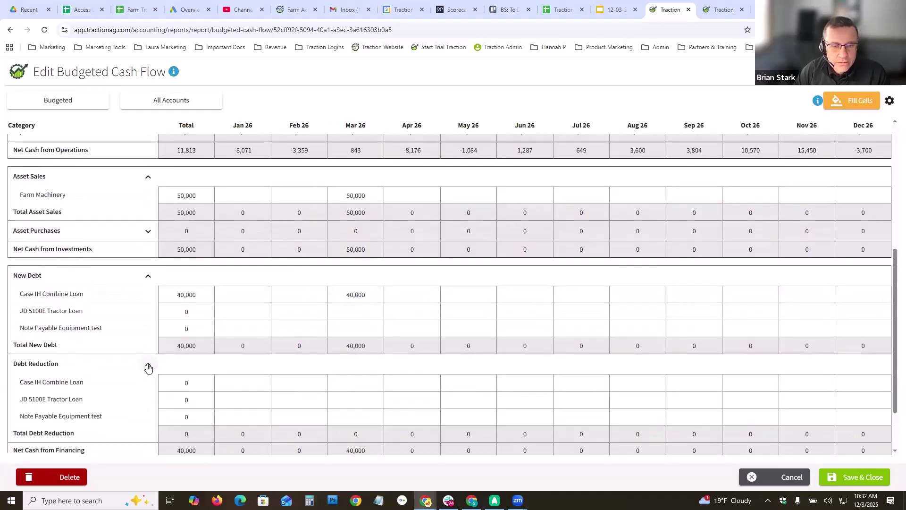
pyautogui.click(192, 383)
pyautogui.doubleClick(167, 387)
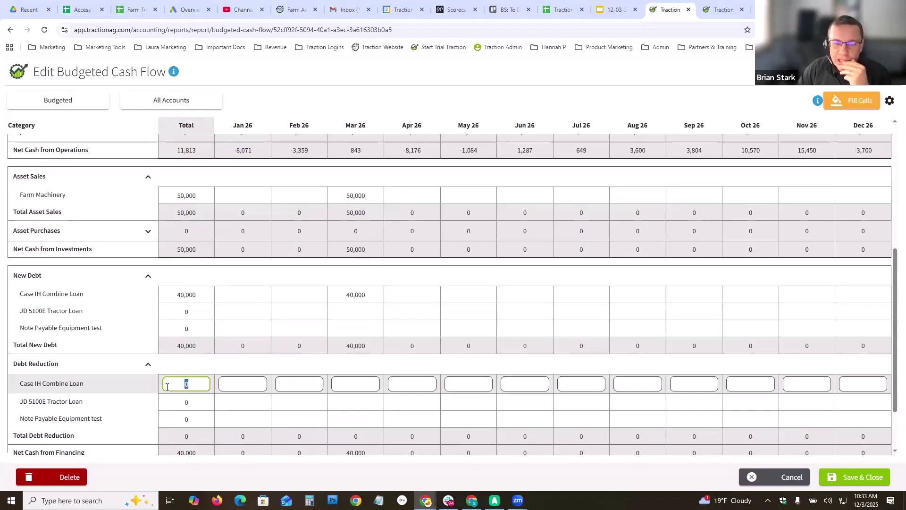
pyautogui.scroll(-2, 376, 405)
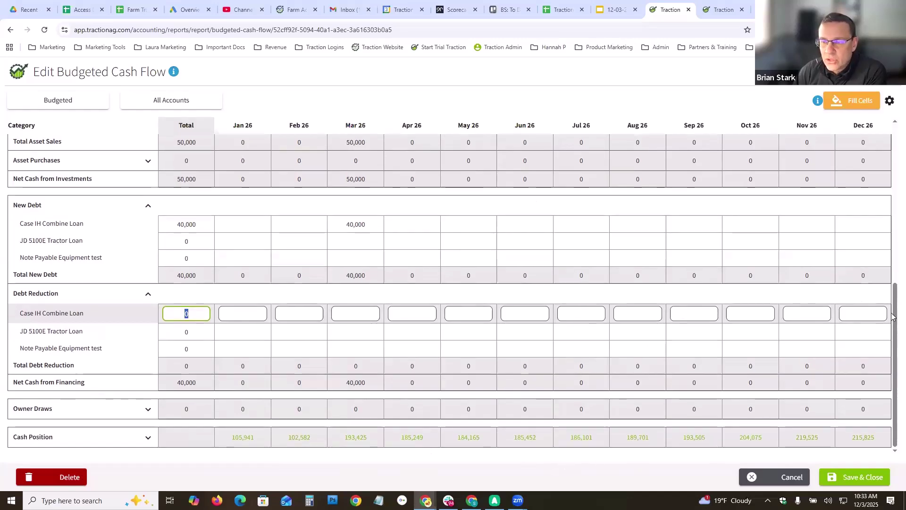
pyautogui.moveTo(893, 282); pyautogui.dragTo(892, 156)
pyautogui.click(871, 479)
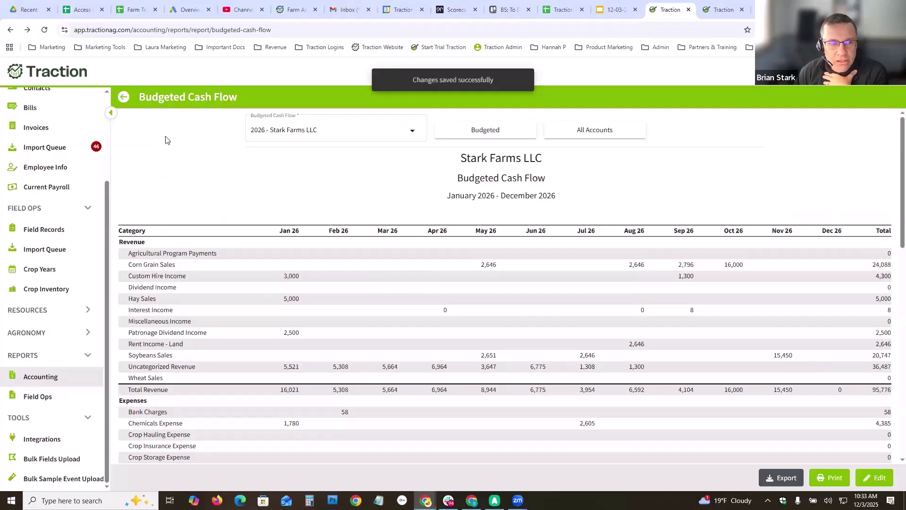
# - Return to the financial reports list and reopen the Budgeted Cash Flow report
pyautogui.click(124, 97)
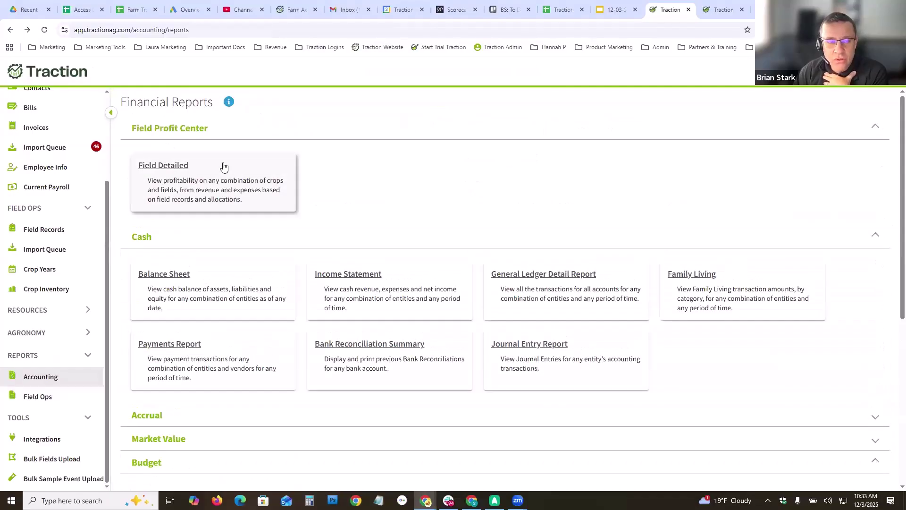
pyautogui.scroll(-2, 262, 404)
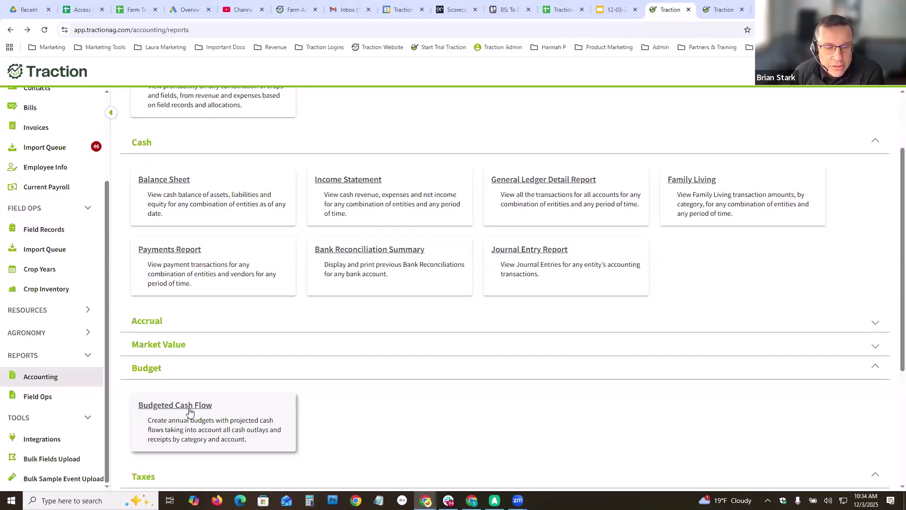
pyautogui.click(189, 412)
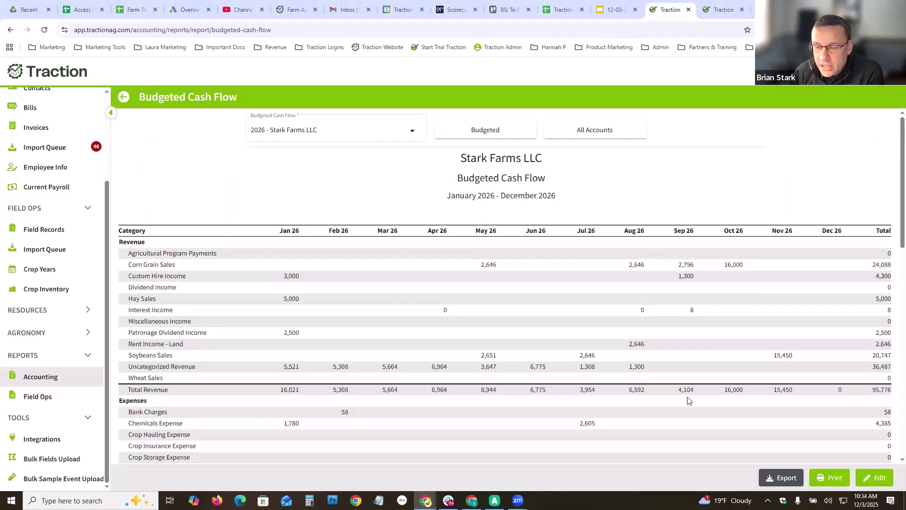
# - Compare budgeted with actual expenses in the 2026 budget editor, cancel out of it, and return to the financial reports
pyautogui.click(875, 479)
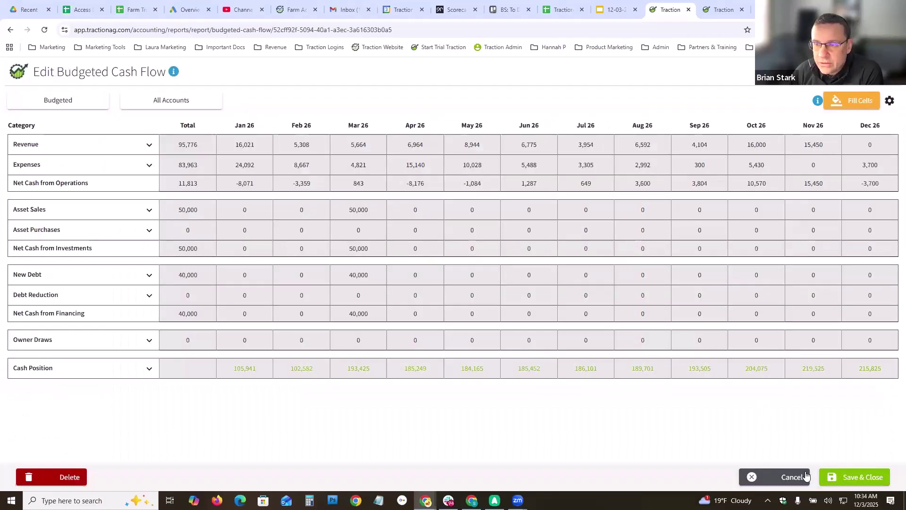
pyautogui.click(150, 166)
pyautogui.click(76, 101)
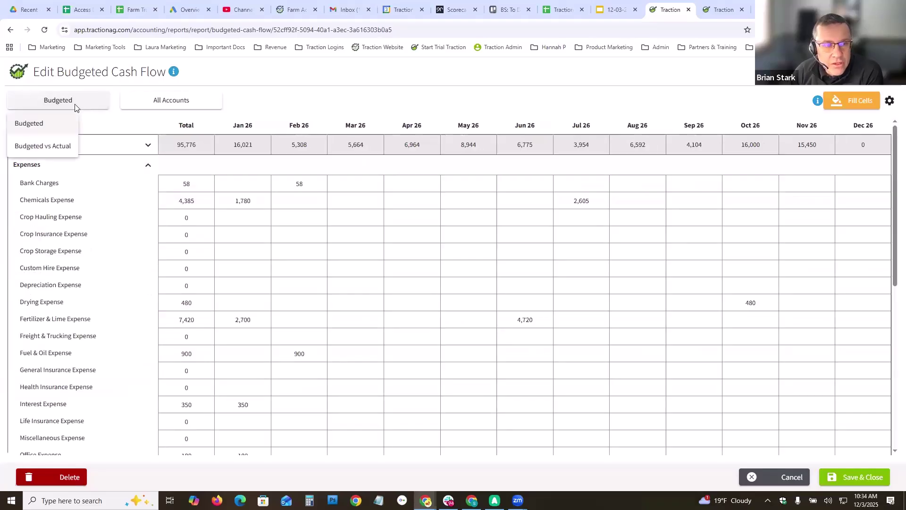
pyautogui.click(42, 148)
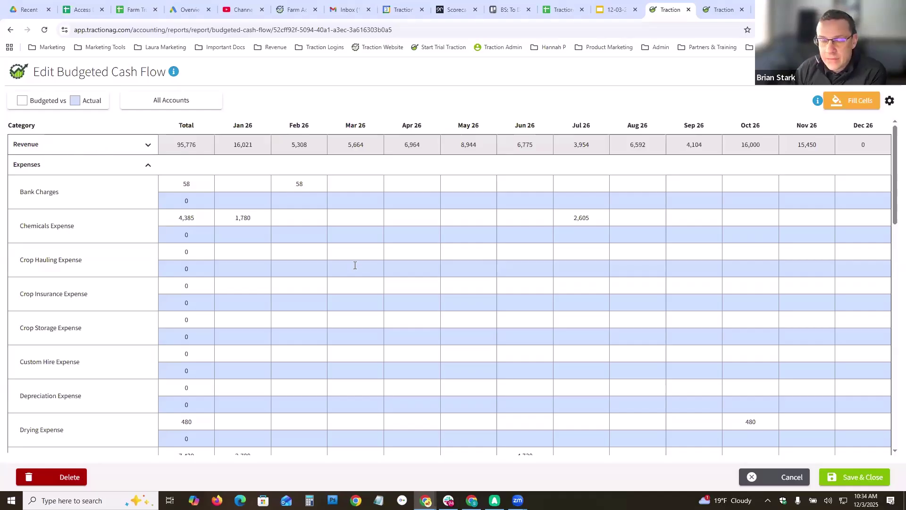
pyautogui.click(781, 478)
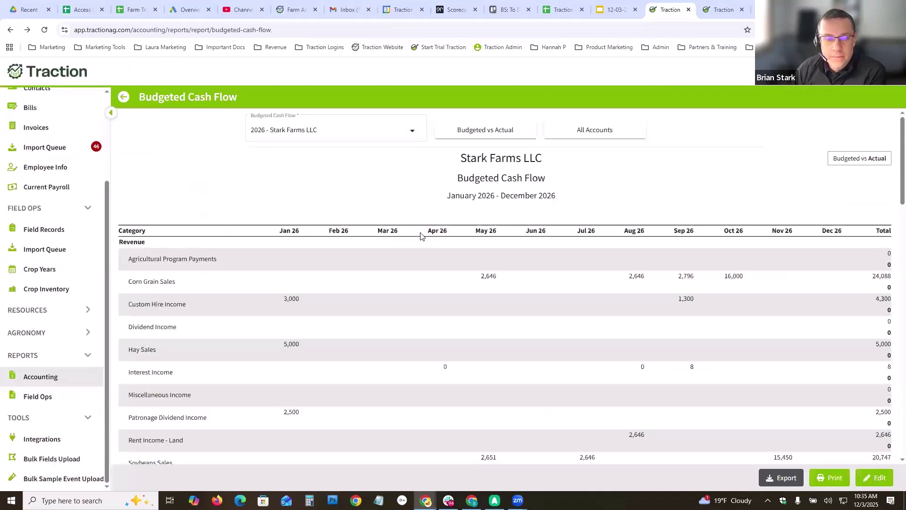
pyautogui.click(128, 100)
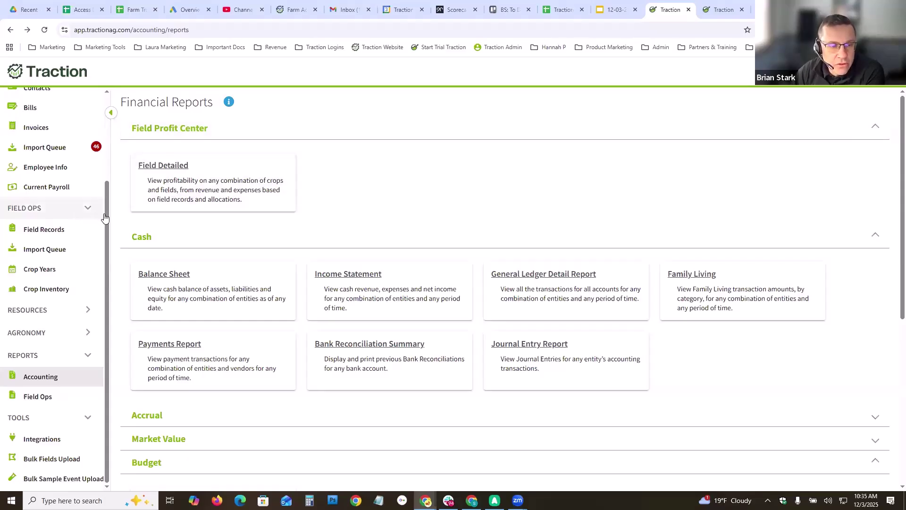
# - Start a new payment transaction from the Huntington Checking account register with Hake Farm Services as the contact
pyautogui.scroll(1, 108, 210)
pyautogui.scroll(2, 111, 150)
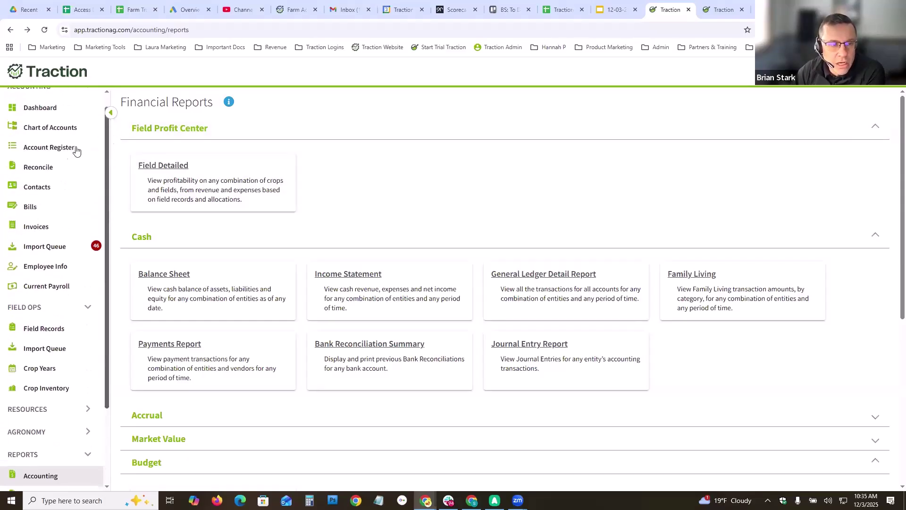
pyautogui.click(41, 156)
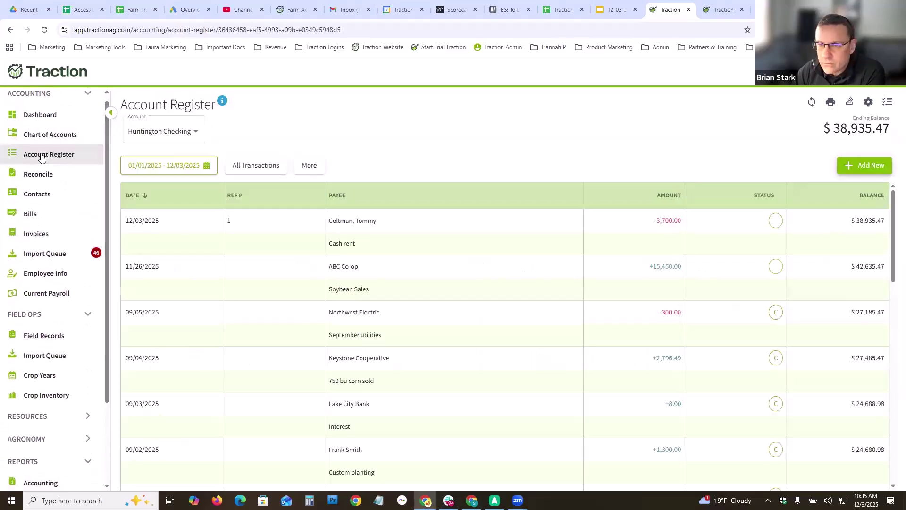
pyautogui.click(861, 166)
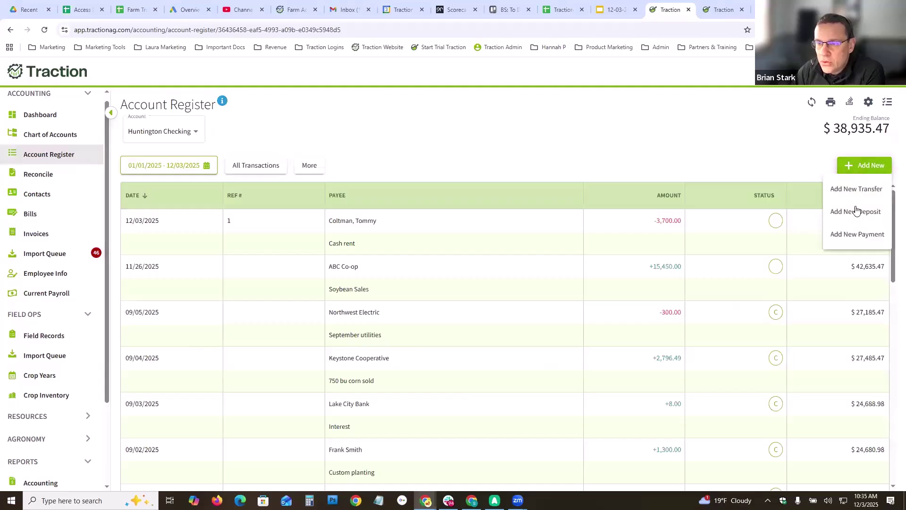
pyautogui.click(846, 235)
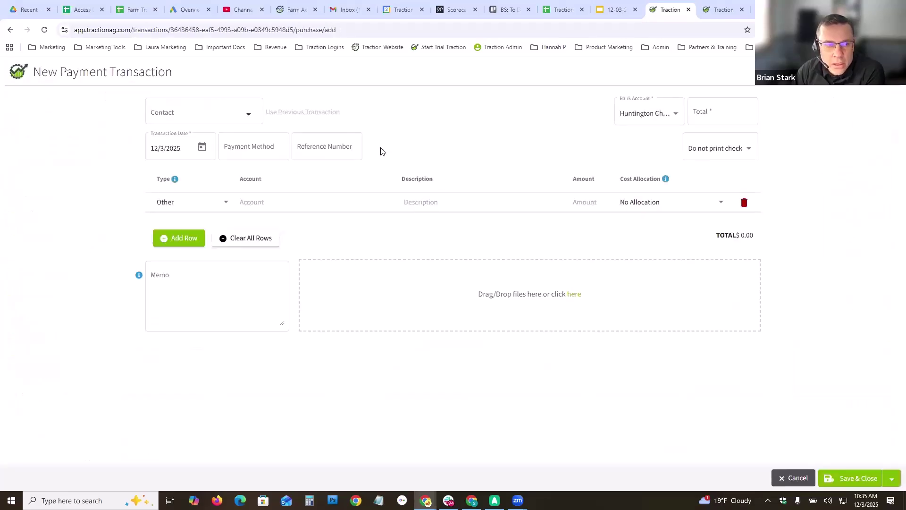
pyautogui.click(256, 117)
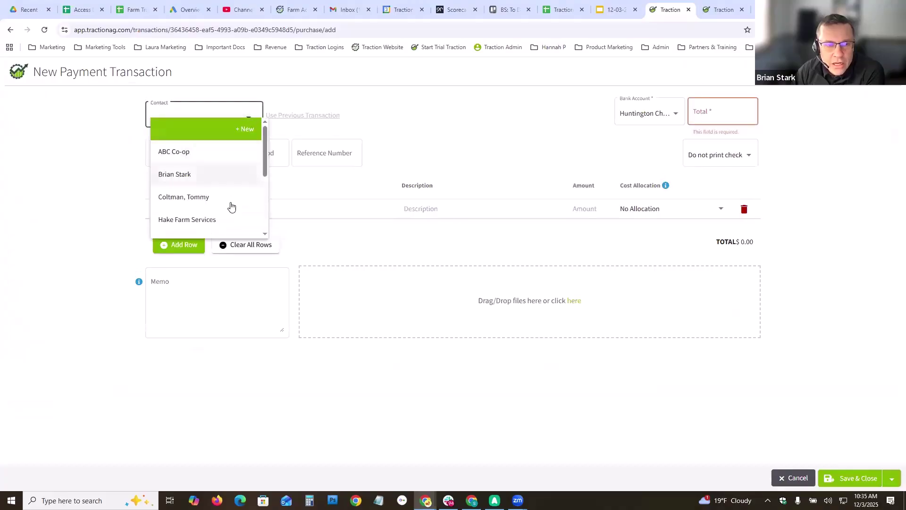
pyautogui.click(200, 221)
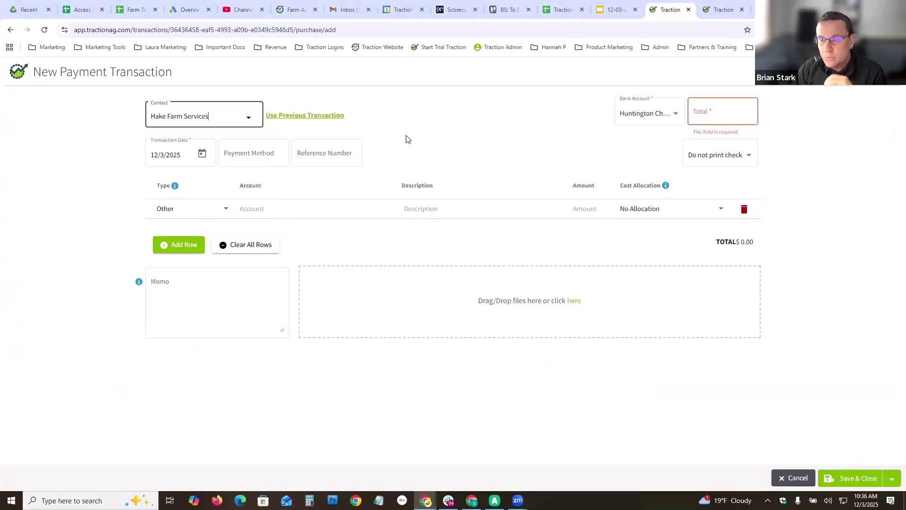
# - Set the Hake Farm Services payment to print a check and enter a total of 25000
pyautogui.click(735, 159)
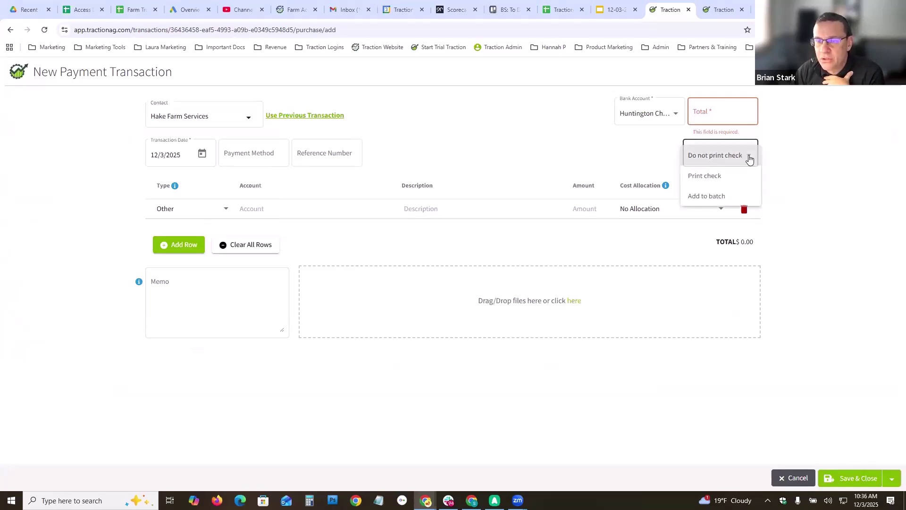
pyautogui.click(712, 178)
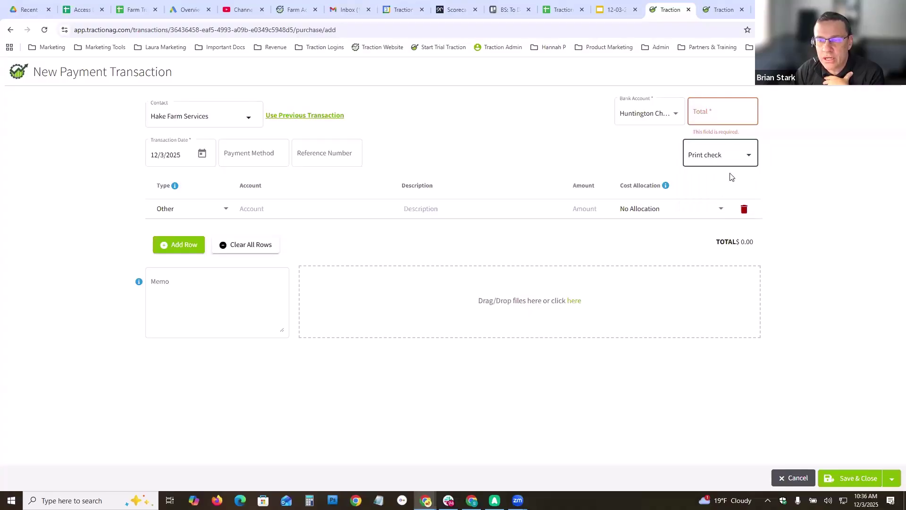
pyautogui.click(708, 113)
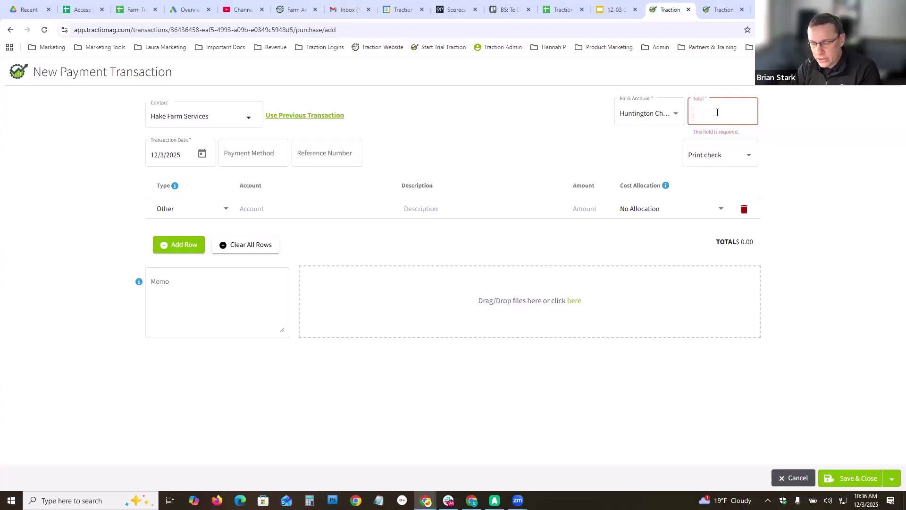
pyautogui.write('25000')
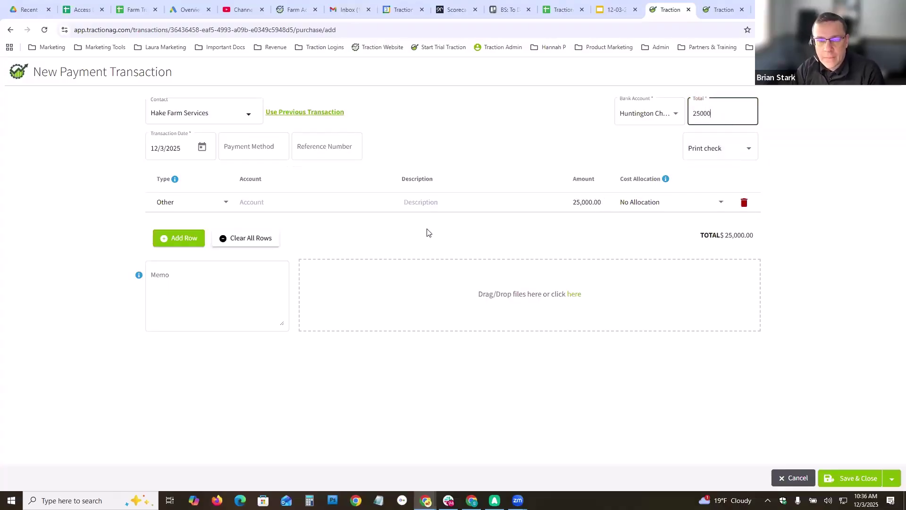
# - Assign the payment's line item to the Seed Expense account
pyautogui.click(253, 203)
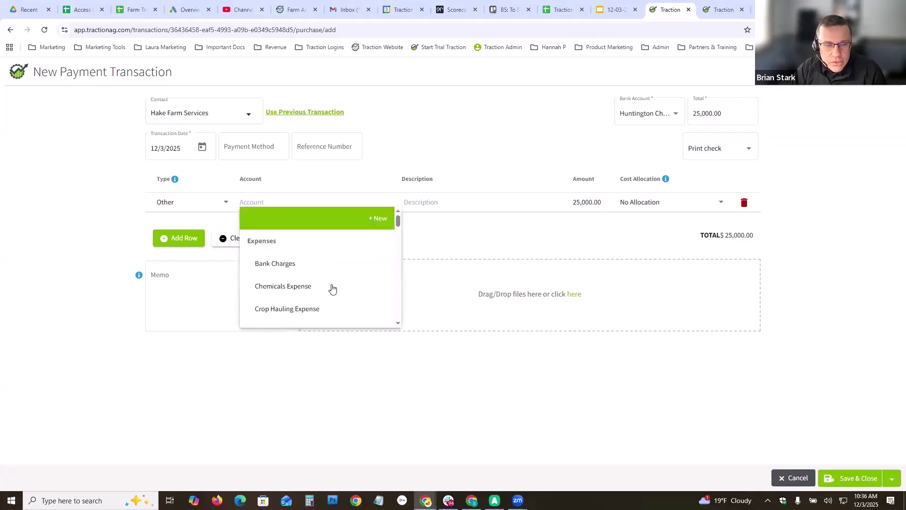
pyautogui.scroll(-3, 330, 292)
pyautogui.scroll(-10, 370, 291)
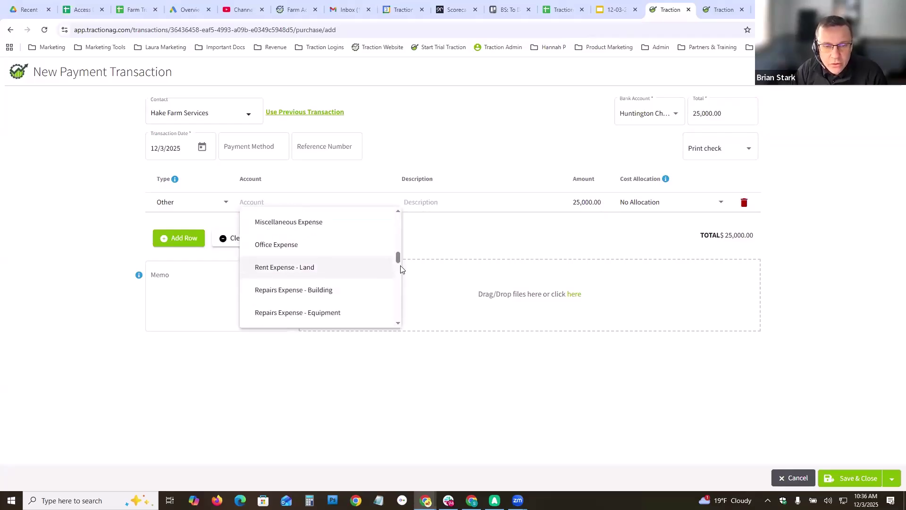
pyautogui.scroll(-1, 399, 267)
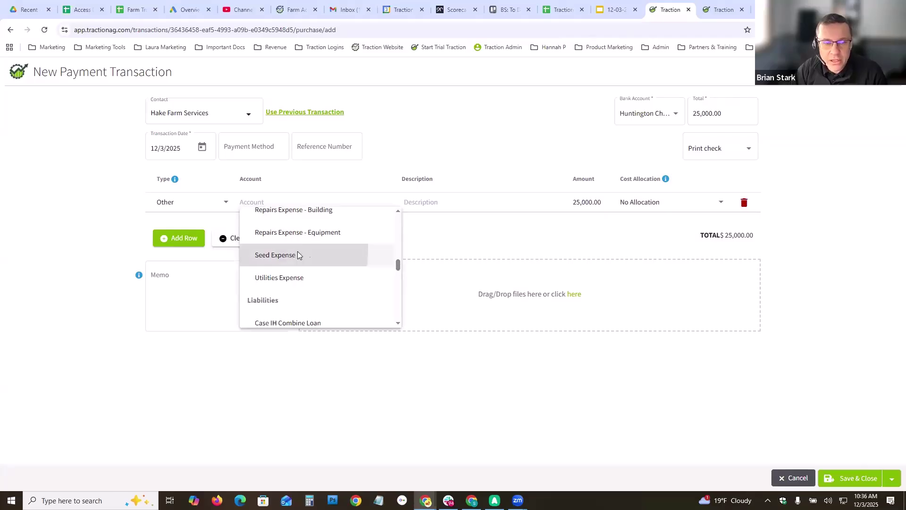
pyautogui.click(296, 255)
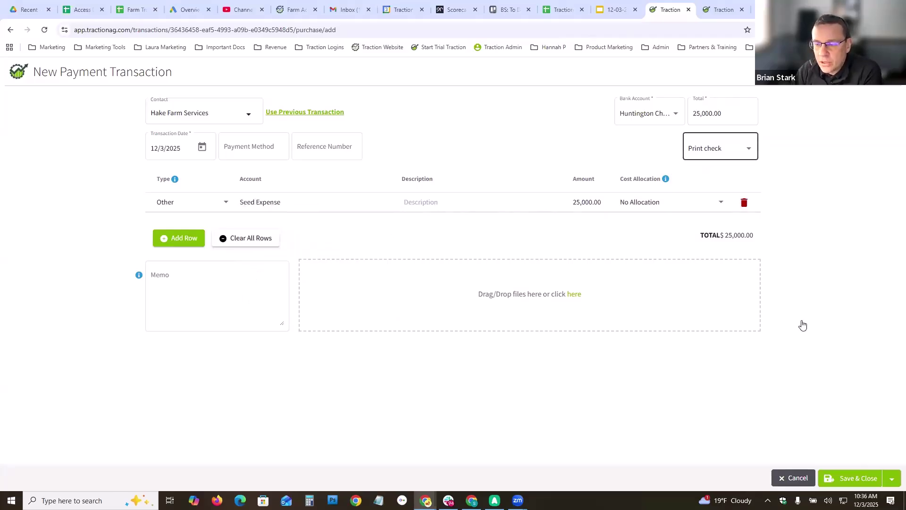
# - Save and close the payment, and print its check with the default printing options
pyautogui.click(860, 479)
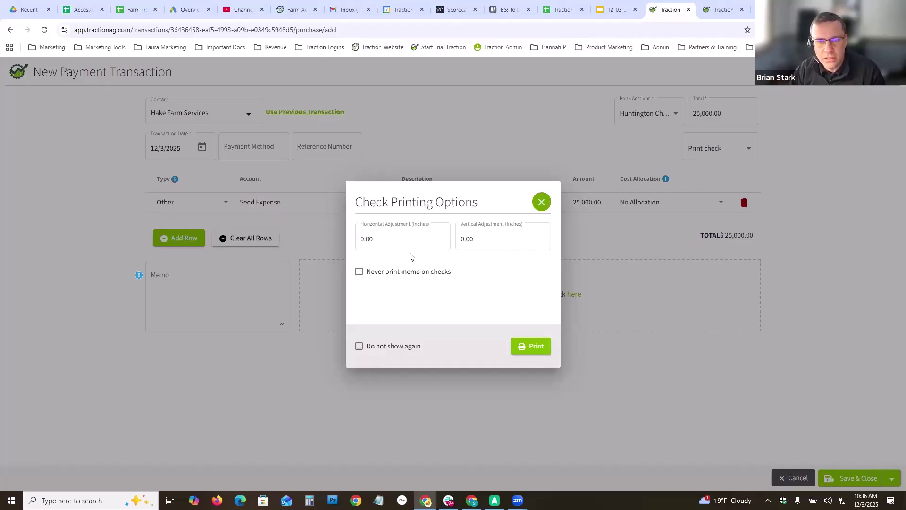
pyautogui.click(468, 242)
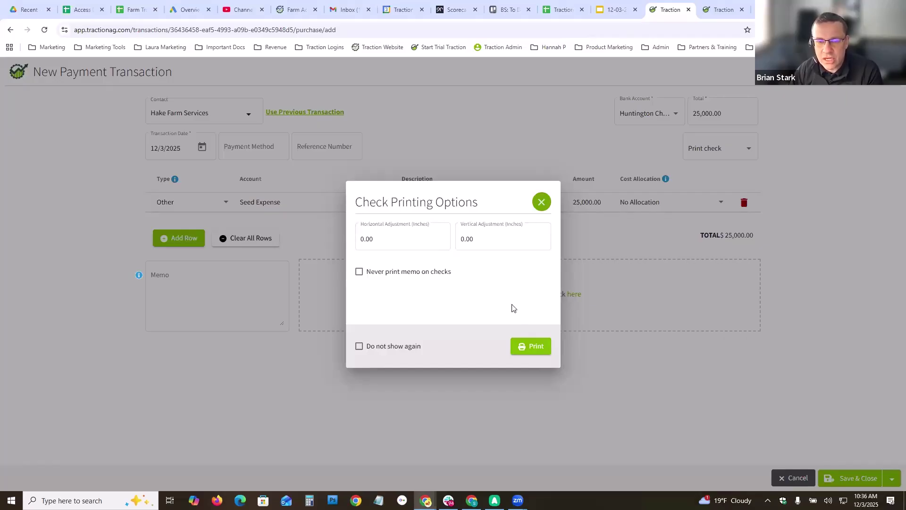
pyautogui.click(535, 349)
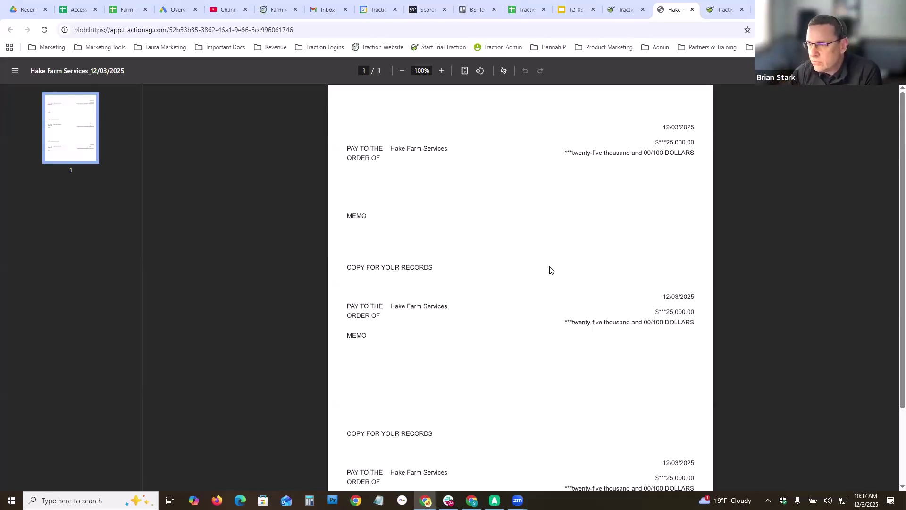
# - Switch to the webinar slide presentation in Google Slides and advance to the Questions slide
pyautogui.click(624, 12)
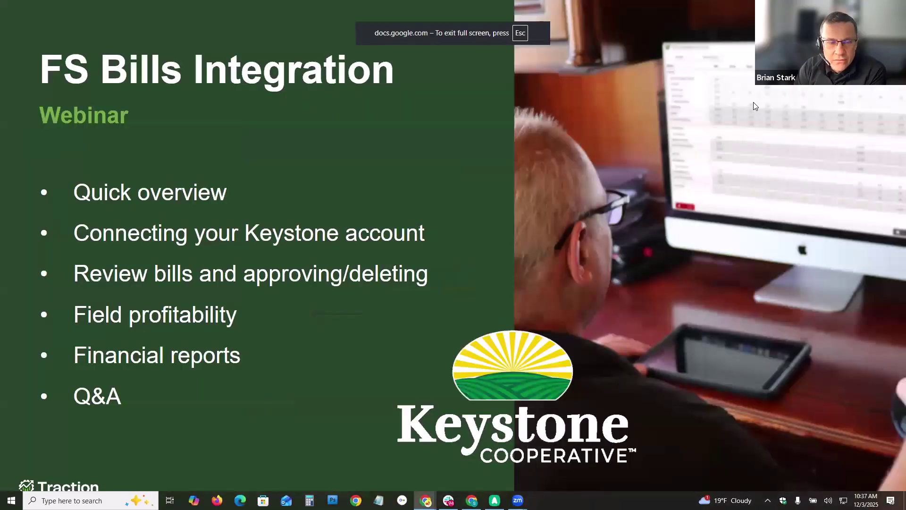
pyautogui.press('Right')
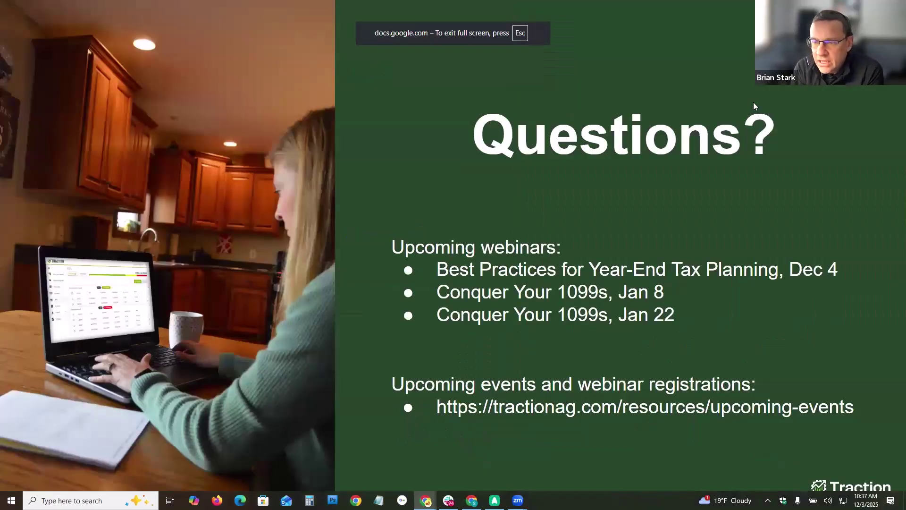